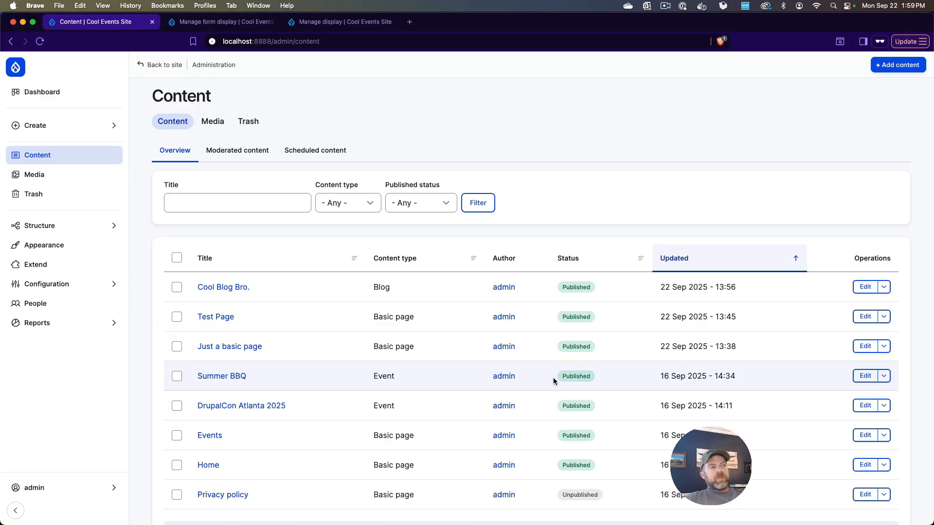
# - Open the Cool Blog Bro. post from the content list and examine its title, date and body text
pyautogui.scroll(-3, 553, 378)
pyautogui.scroll(3, 307, 319)
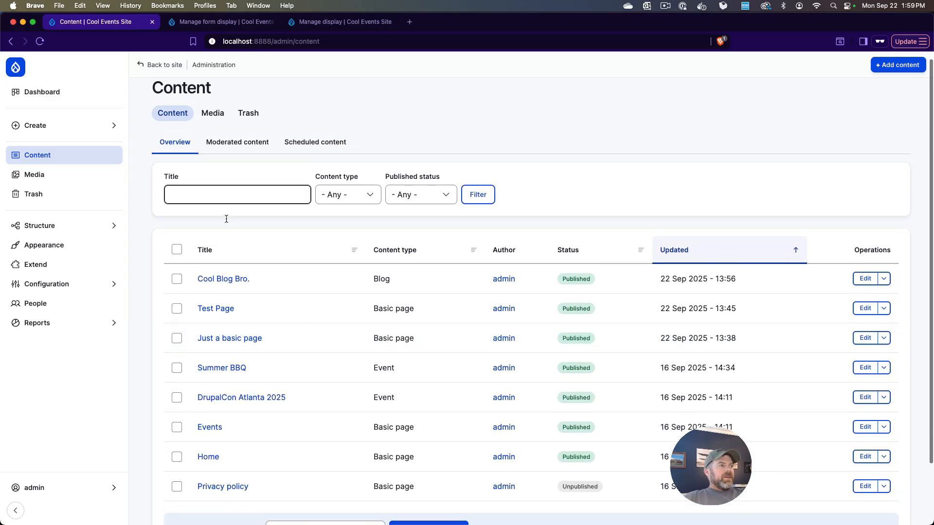
pyautogui.click(248, 275)
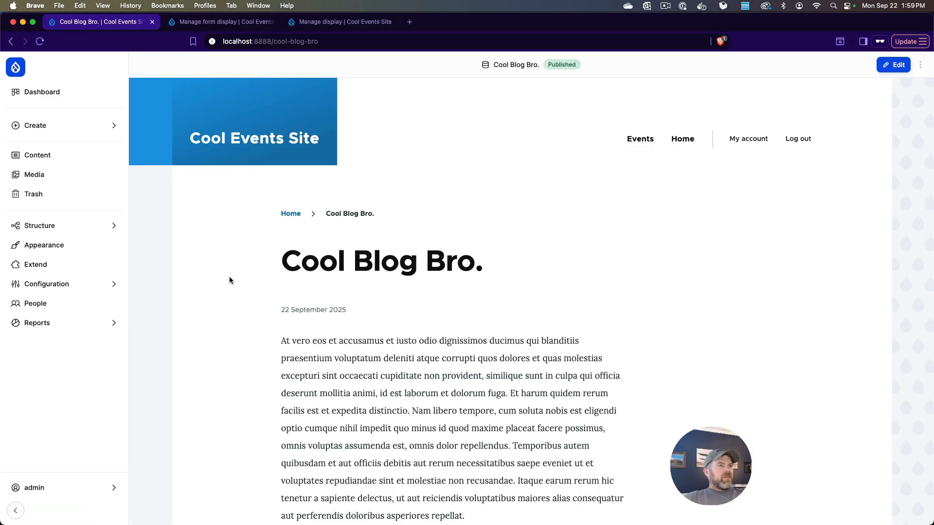
pyautogui.scroll(-1, 619, 255)
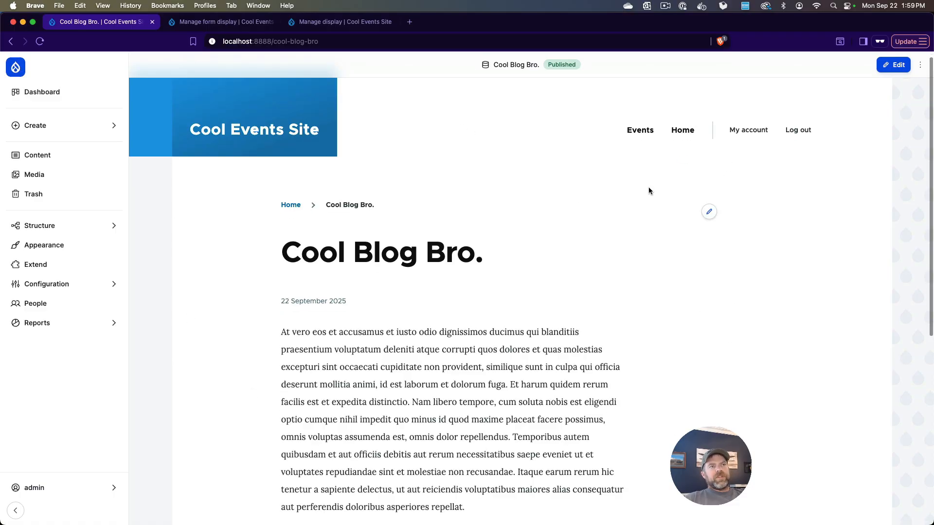
pyautogui.scroll(-5, 504, 261)
pyautogui.scroll(-3, 504, 261)
pyautogui.scroll(6, 509, 328)
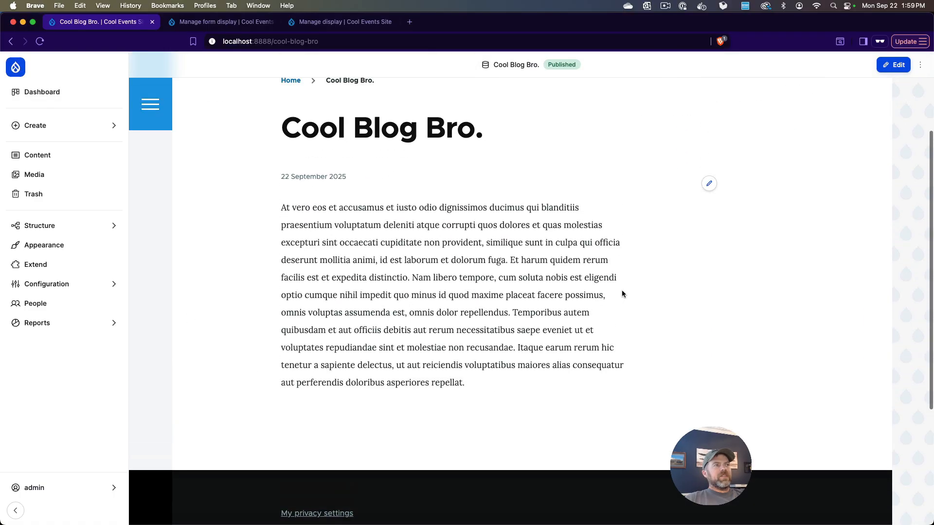
pyautogui.scroll(-4, 535, 235)
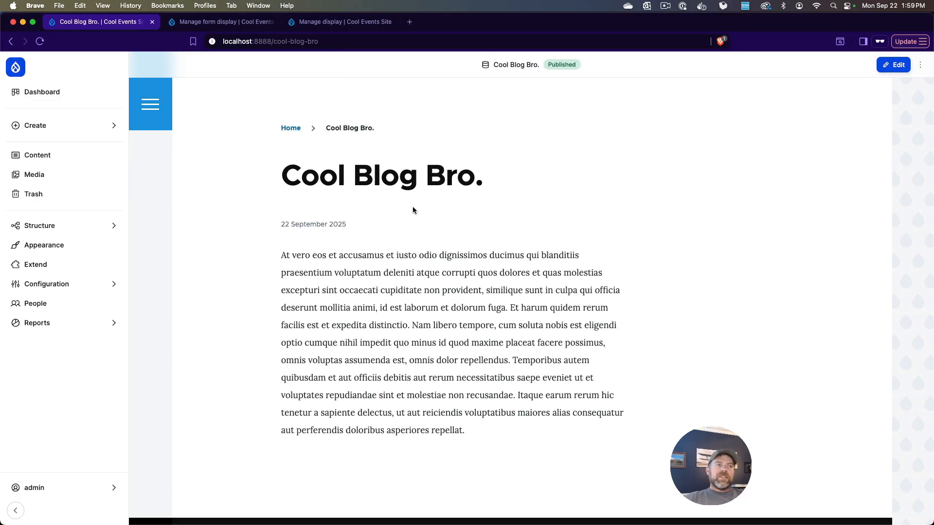
pyautogui.moveTo(468, 446); pyautogui.dragTo(279, 179)
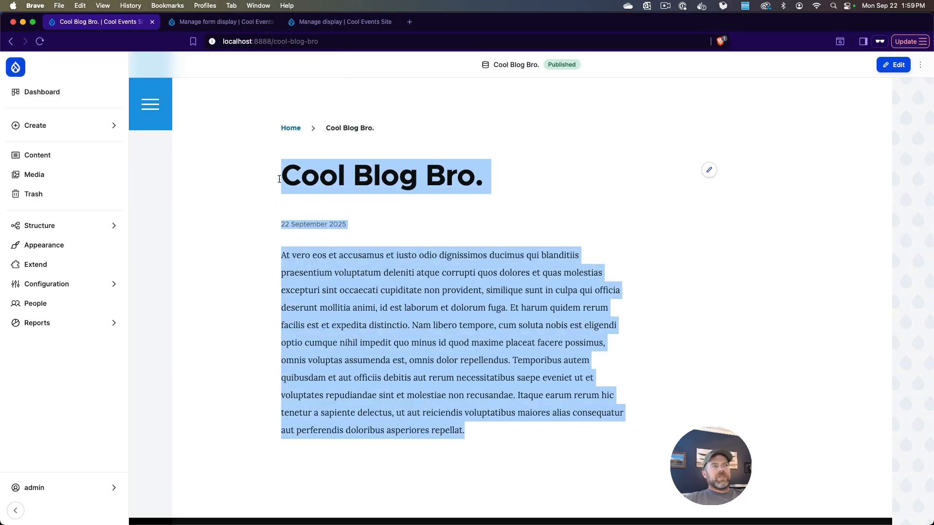
pyautogui.click(317, 257)
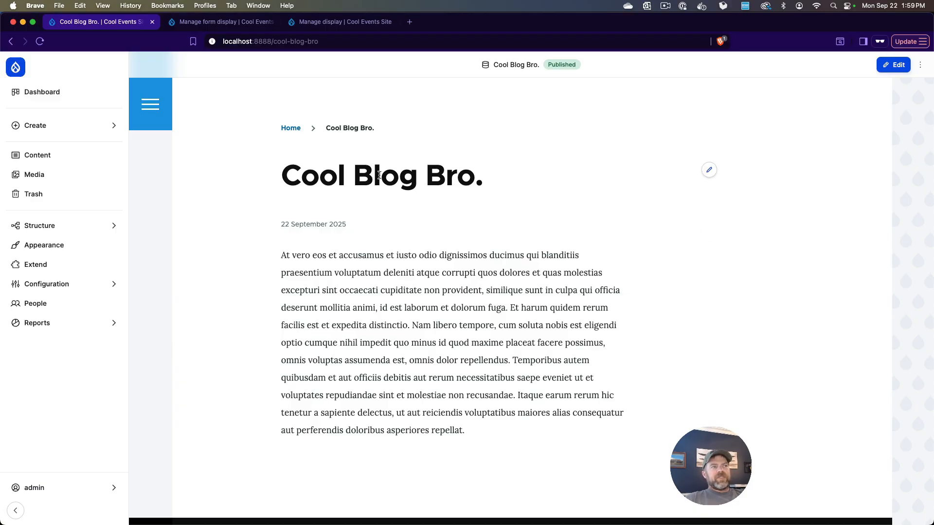
pyautogui.moveTo(346, 224); pyautogui.dragTo(285, 222)
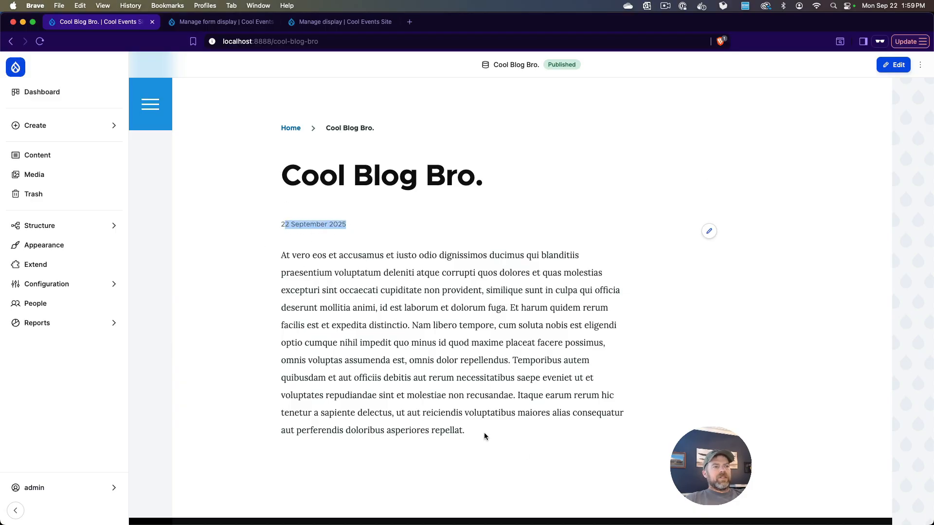
pyautogui.moveTo(484, 433); pyautogui.dragTo(314, 273)
pyautogui.scroll(-3, 239, 302)
pyautogui.scroll(4, 238, 302)
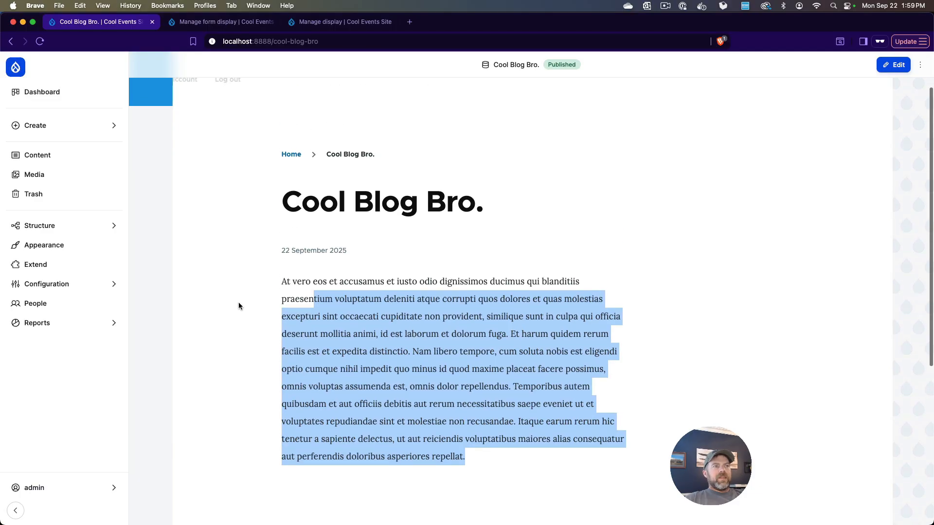
pyautogui.click(239, 303)
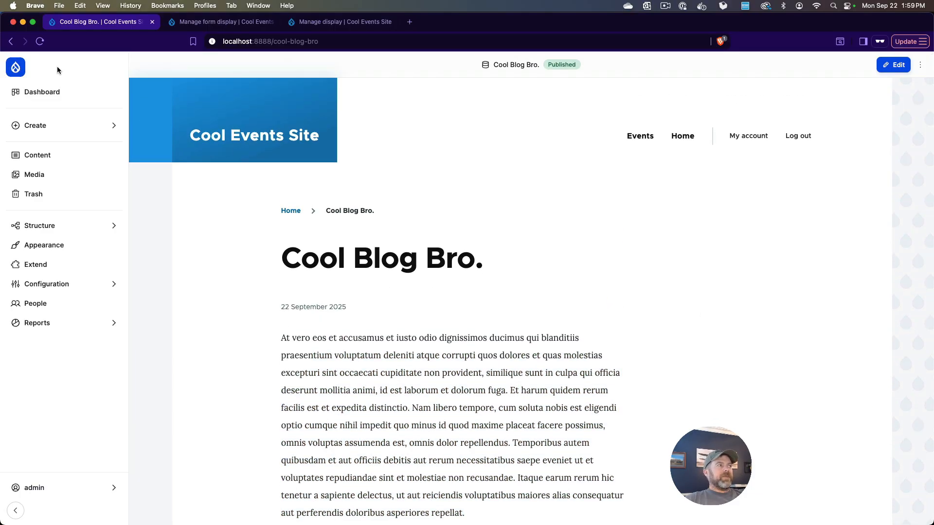
# - Open the Summer BBQ event from the content list and examine its image, date, location, description, link and tags
pyautogui.click(38, 155)
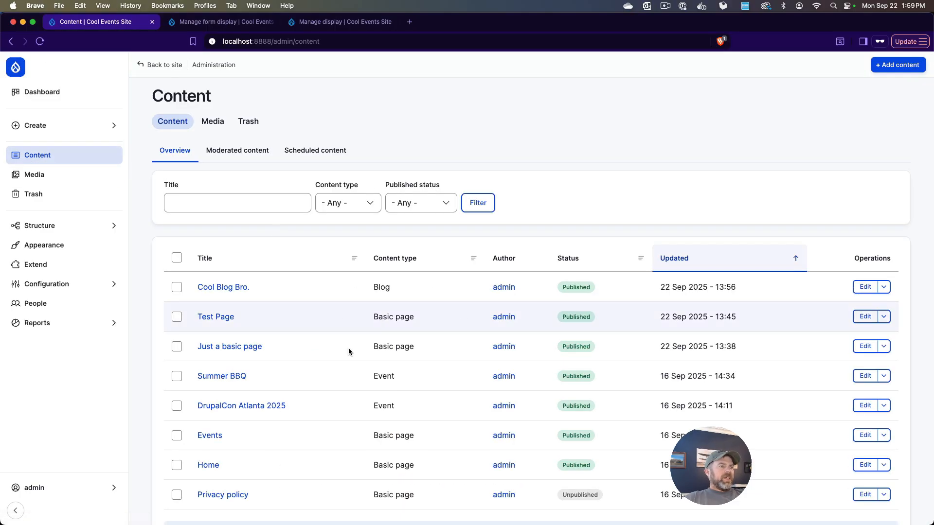
pyautogui.click(222, 376)
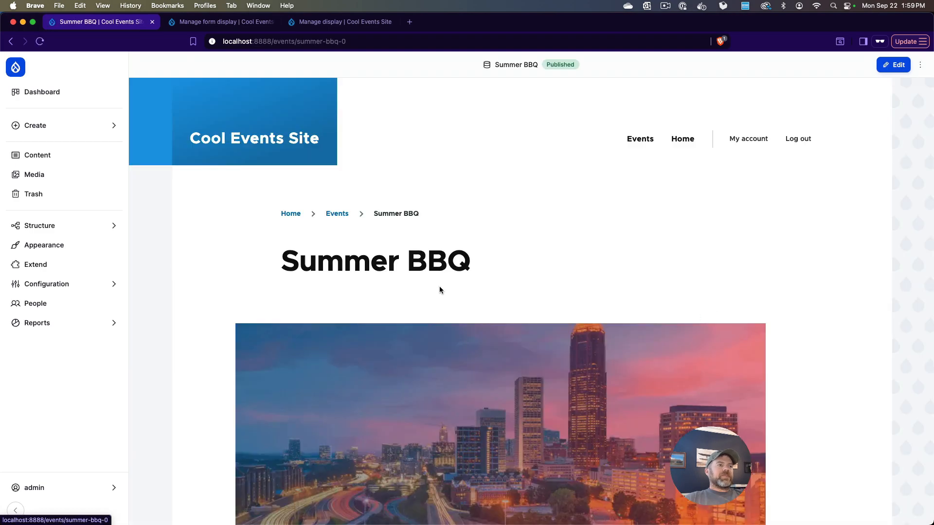
pyautogui.scroll(-4, 445, 284)
pyautogui.scroll(3, 528, 240)
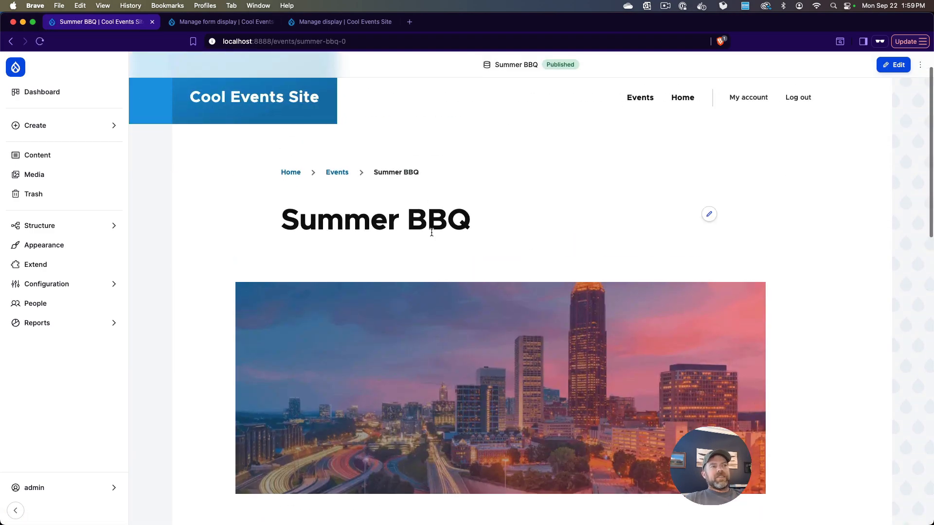
pyautogui.scroll(-2, 414, 231)
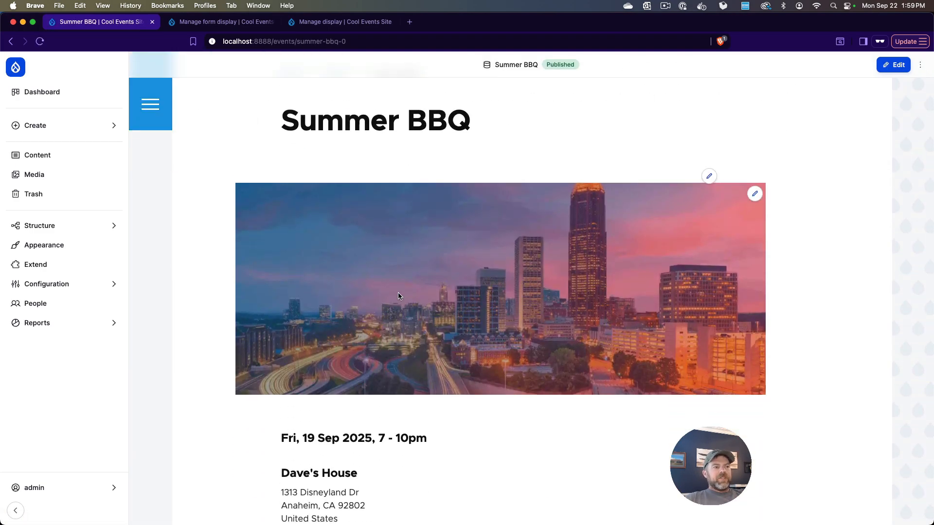
pyautogui.scroll(-3, 398, 296)
pyautogui.scroll(-1, 399, 323)
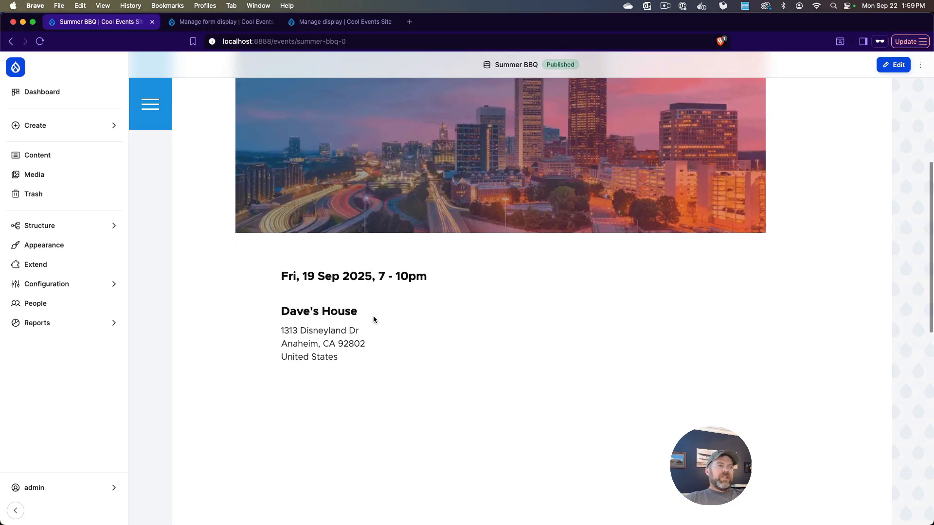
pyautogui.scroll(-3, 365, 321)
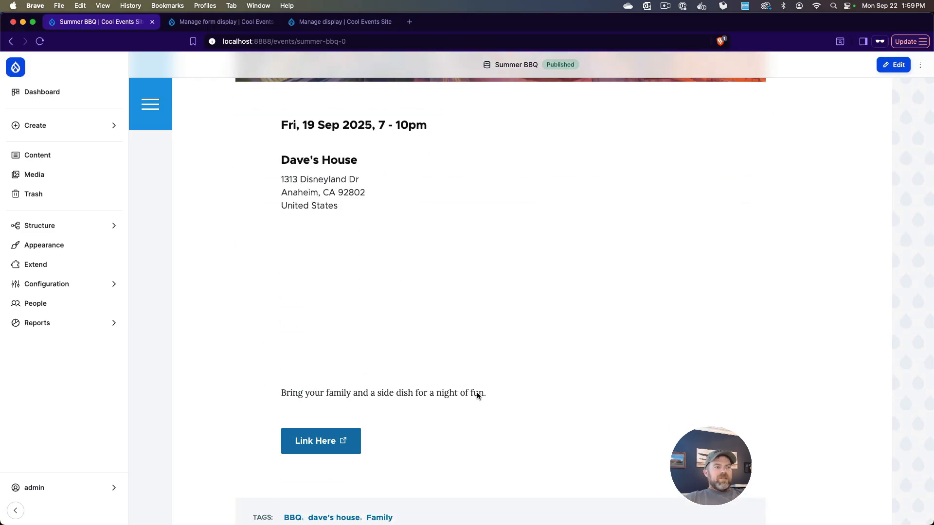
pyautogui.moveTo(486, 395); pyautogui.dragTo(278, 393)
pyautogui.scroll(-2, 258, 384)
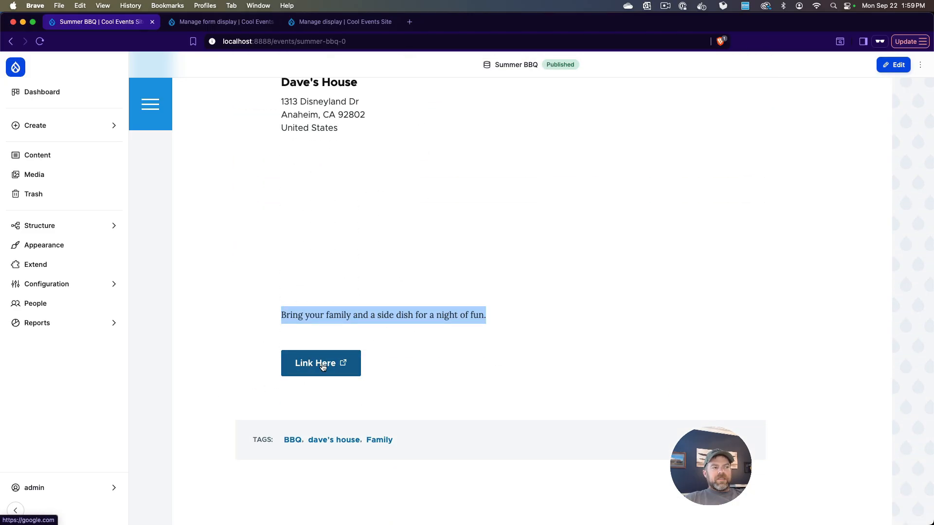
pyautogui.scroll(1, 316, 453)
pyautogui.scroll(4, 316, 455)
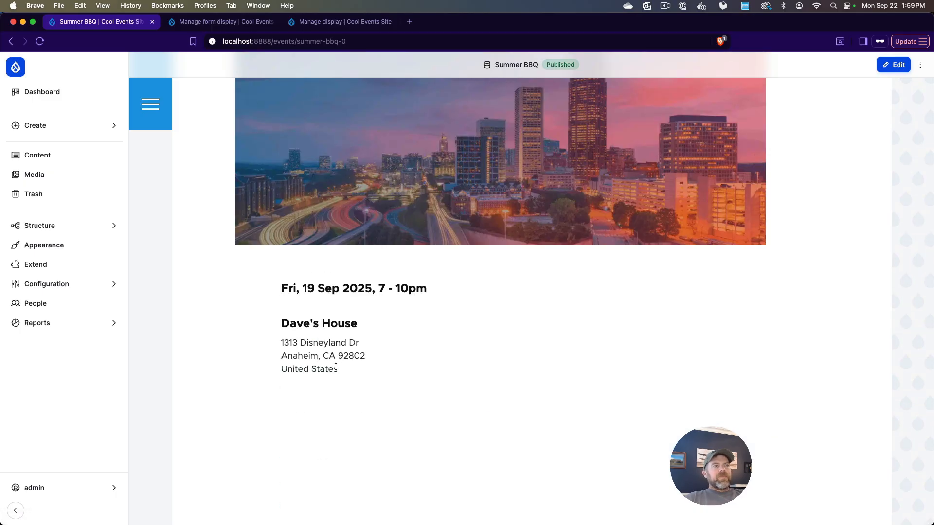
pyautogui.scroll(4, 331, 370)
pyautogui.scroll(2, 356, 199)
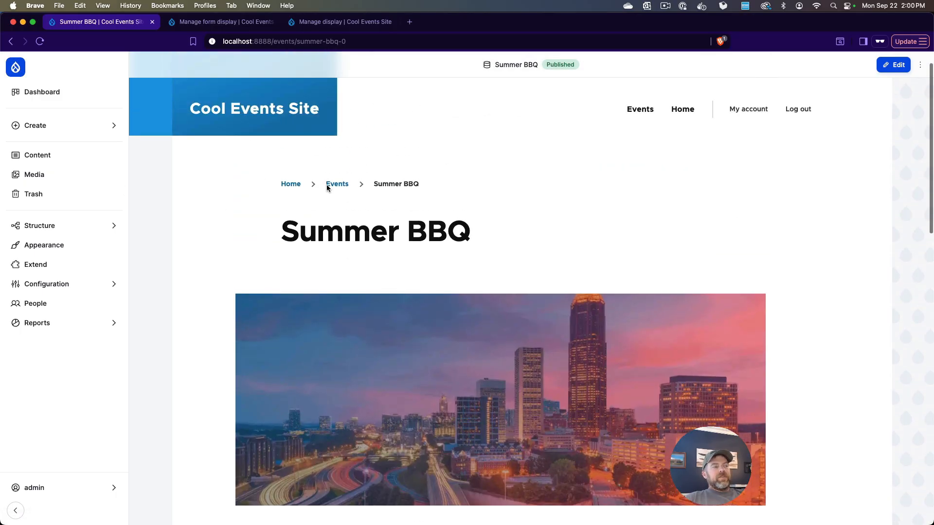
# - Return to the content overview and start creating a new content item of type Event
pyautogui.click(45, 159)
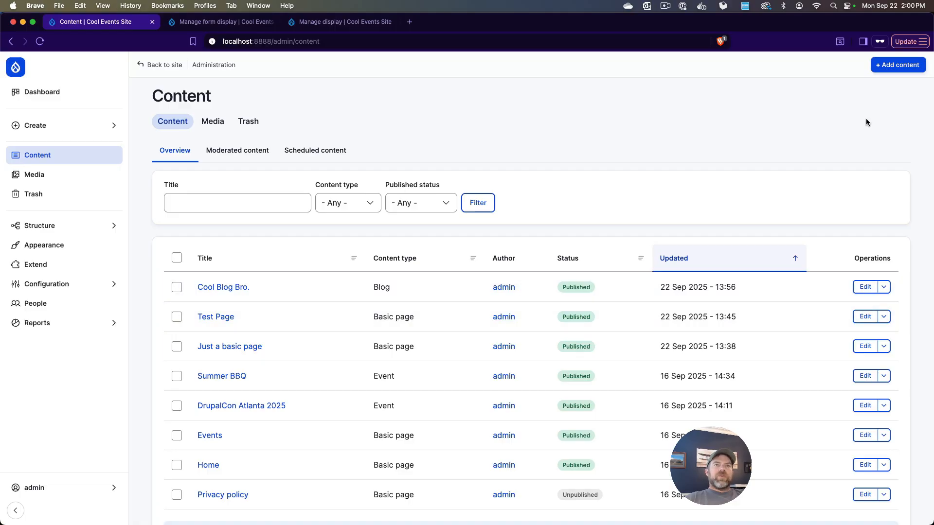
pyautogui.click(895, 65)
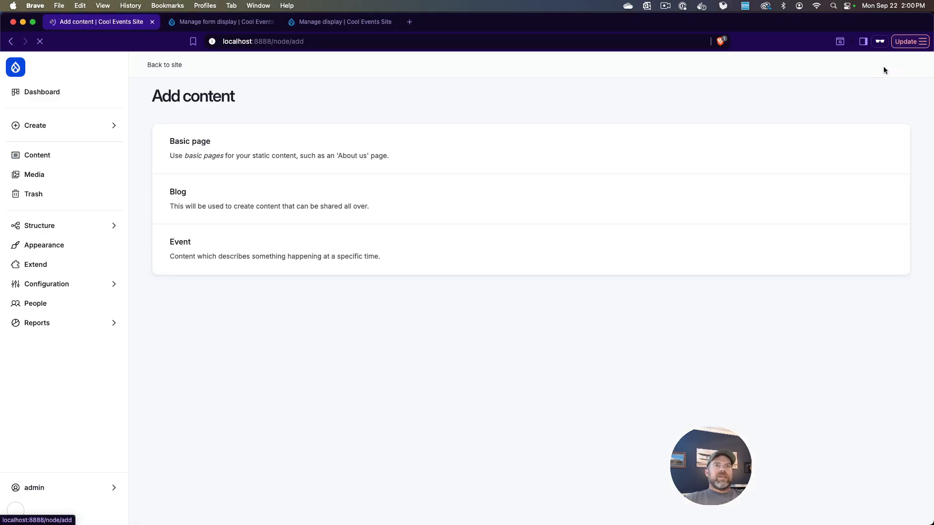
pyautogui.click(182, 247)
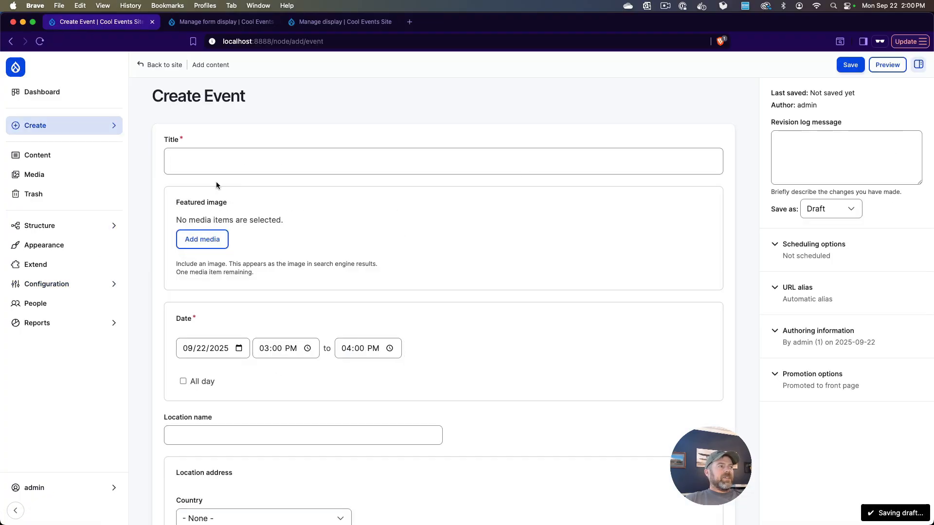
# - Look over the fields of the new event form and set the title to "Great Event"
pyautogui.click(226, 155)
pyautogui.scroll(-7, 237, 279)
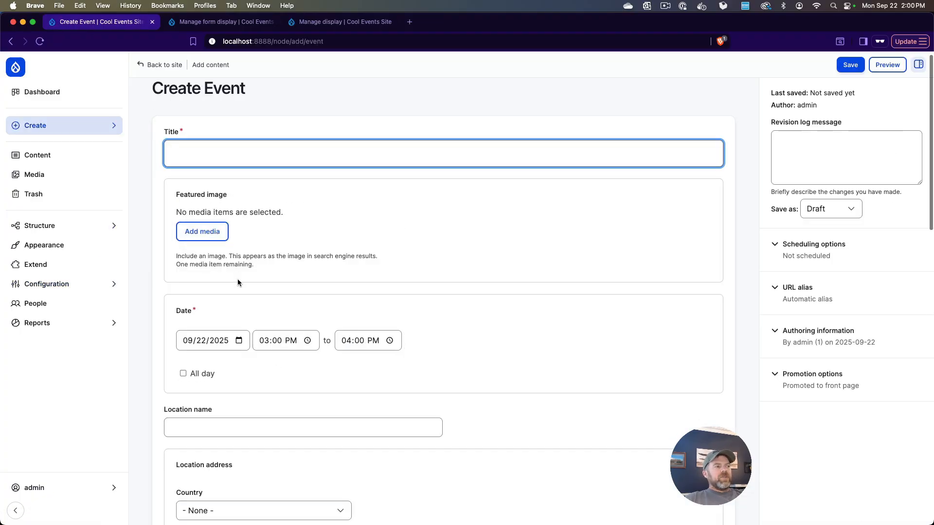
pyautogui.scroll(-10, 237, 282)
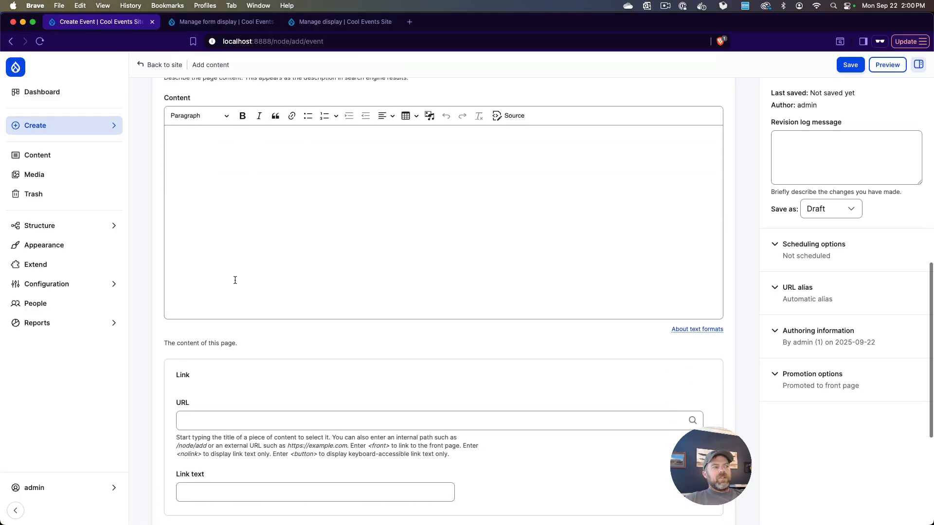
pyautogui.scroll(17, 242, 296)
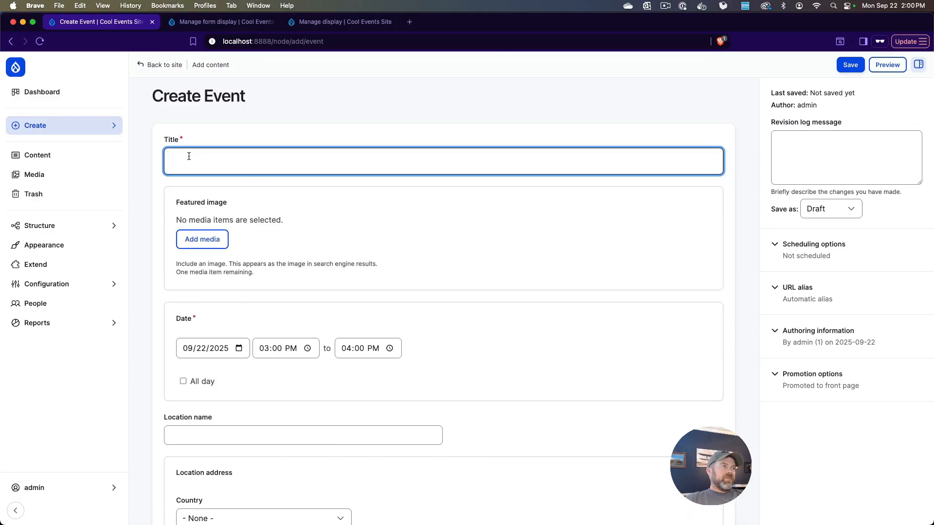
pyautogui.write('Greate')
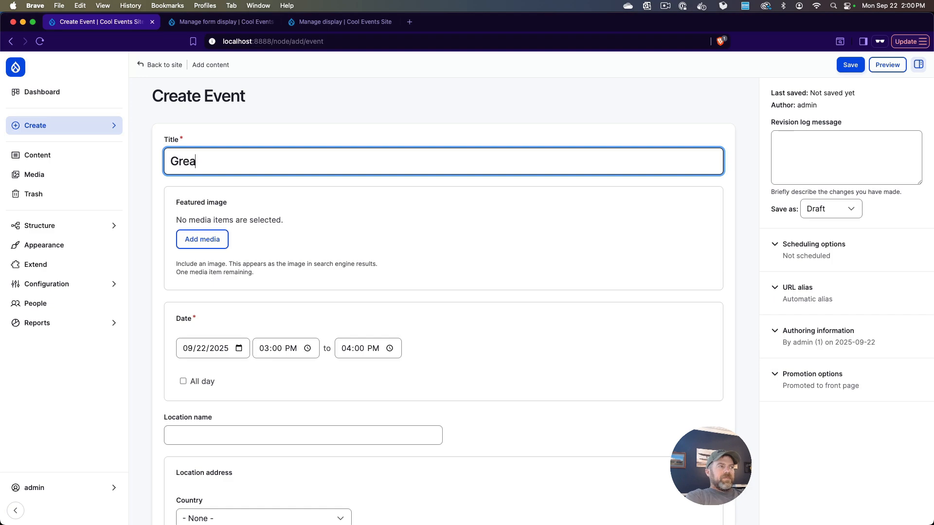
pyautogui.press('BackSpace')
pyautogui.press('BackSpace')
pyautogui.write('Event')
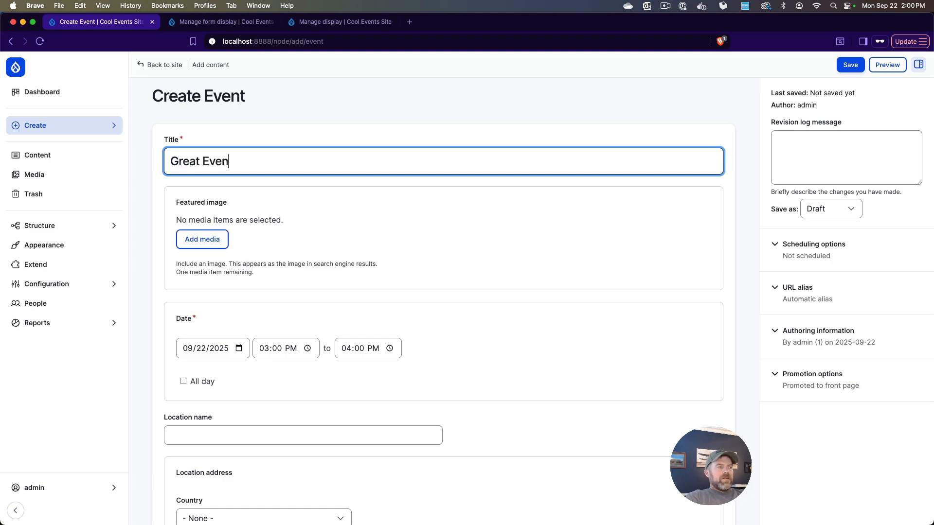
# - Insert the existing media item drupal-cms-hero.webp as the event's featured image
pyautogui.click(176, 240)
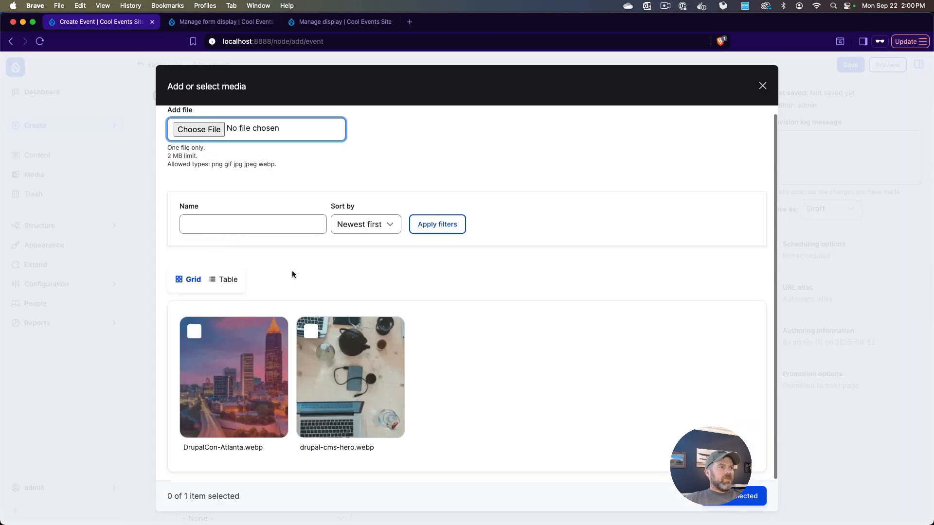
pyautogui.click(309, 336)
pyautogui.click(756, 496)
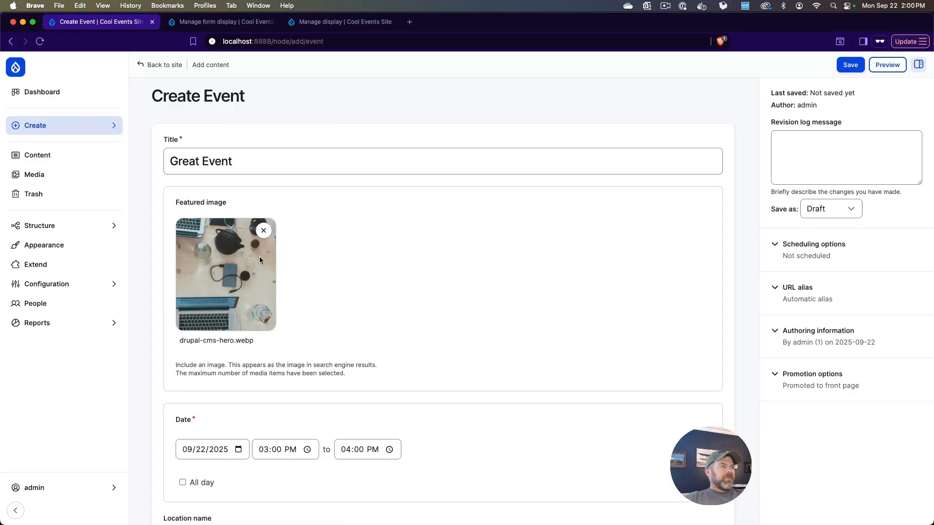
# - Make the event all-day, running from 09/27/2025 to 09/29/2025
pyautogui.scroll(-2, 311, 340)
pyautogui.scroll(-4, 292, 369)
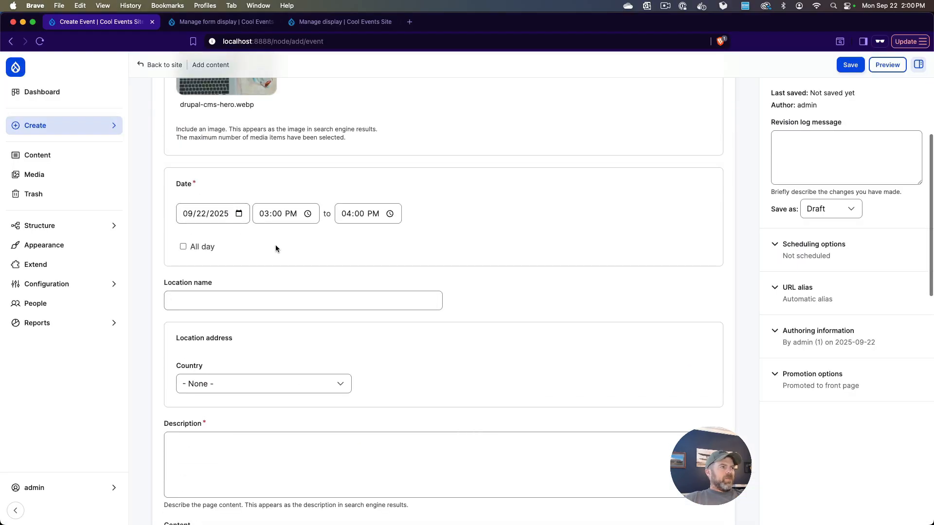
pyautogui.click(238, 214)
pyautogui.click(271, 307)
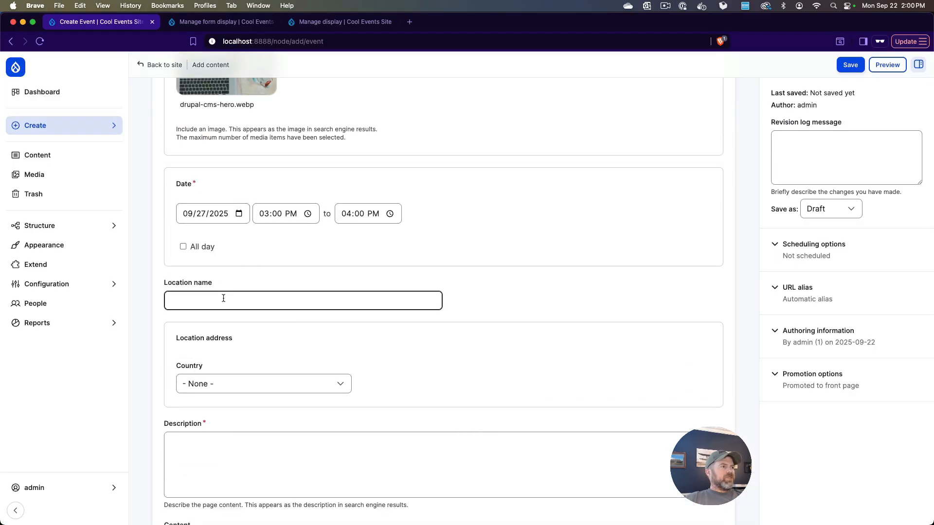
pyautogui.click(182, 247)
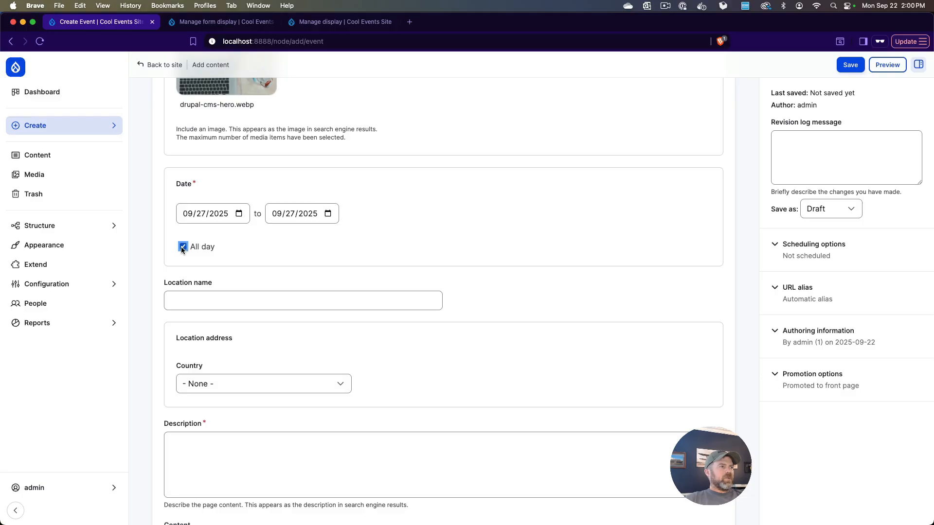
pyautogui.click(329, 214)
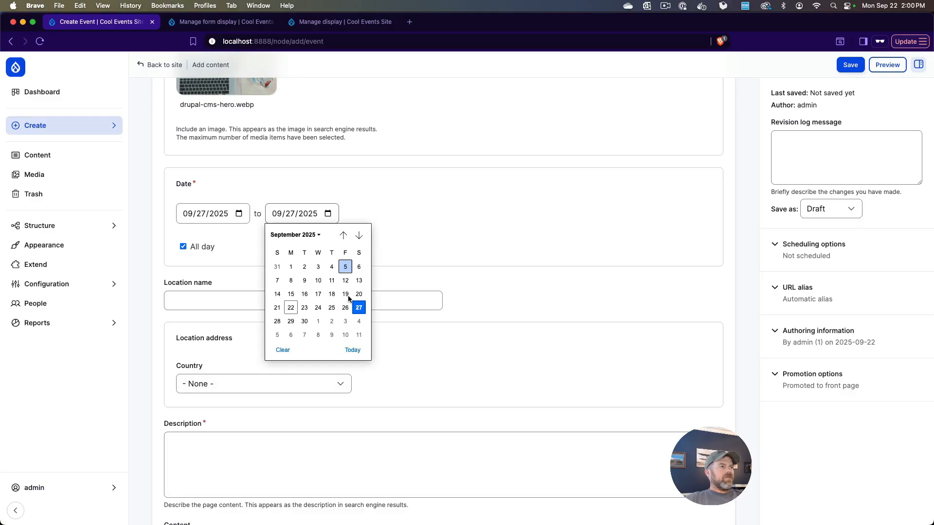
pyautogui.click(291, 322)
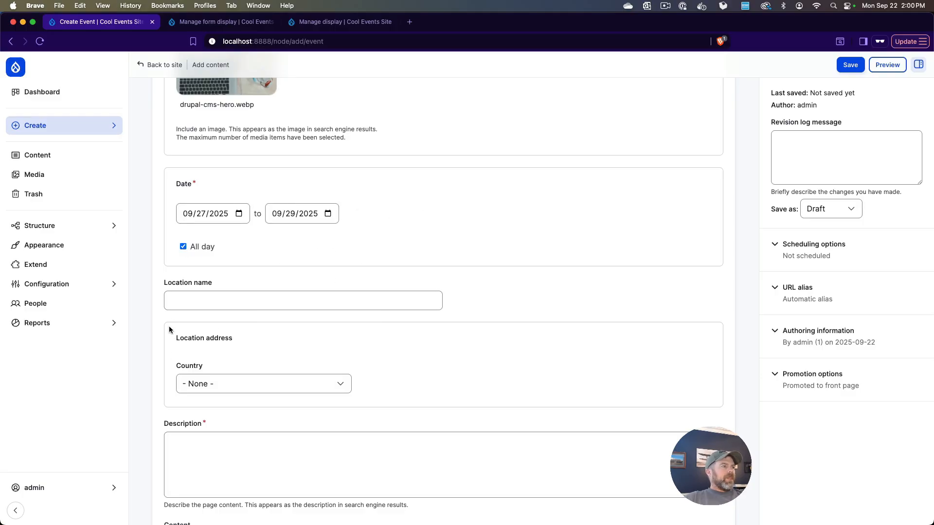
# - Fill in the event's location name with the host's first name in the possessive followed by "Porch"
pyautogui.click(200, 300)
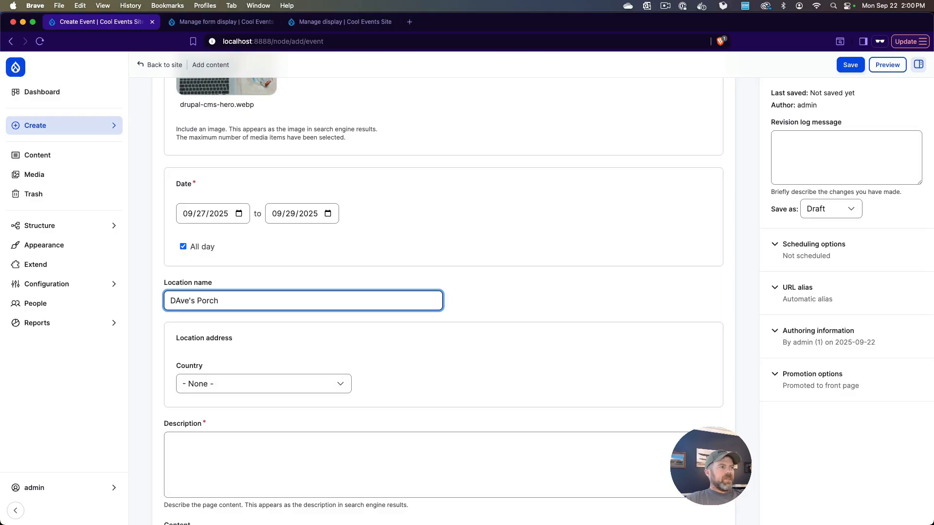
pyautogui.press('Delete')
pyautogui.write('a')
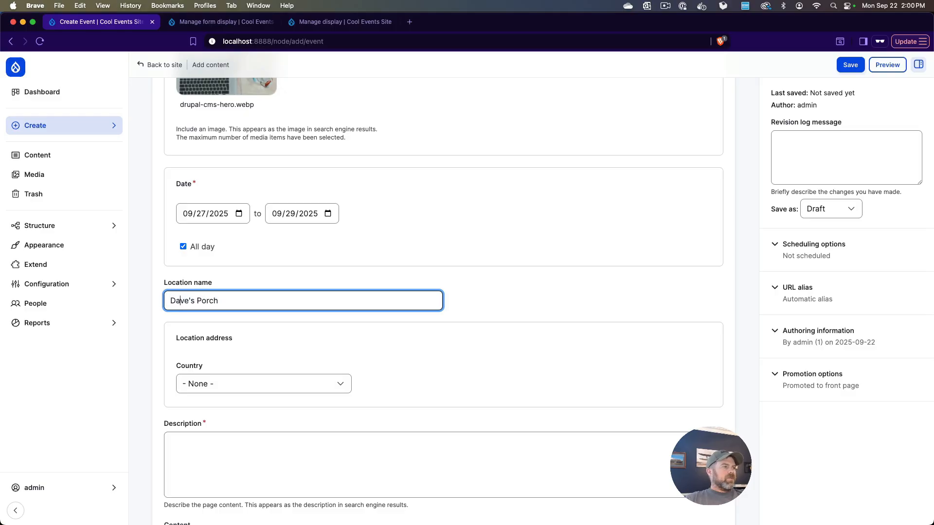
# - Set the country of the event's location address to United States
pyautogui.scroll(-2, 308, 351)
pyautogui.click(243, 329)
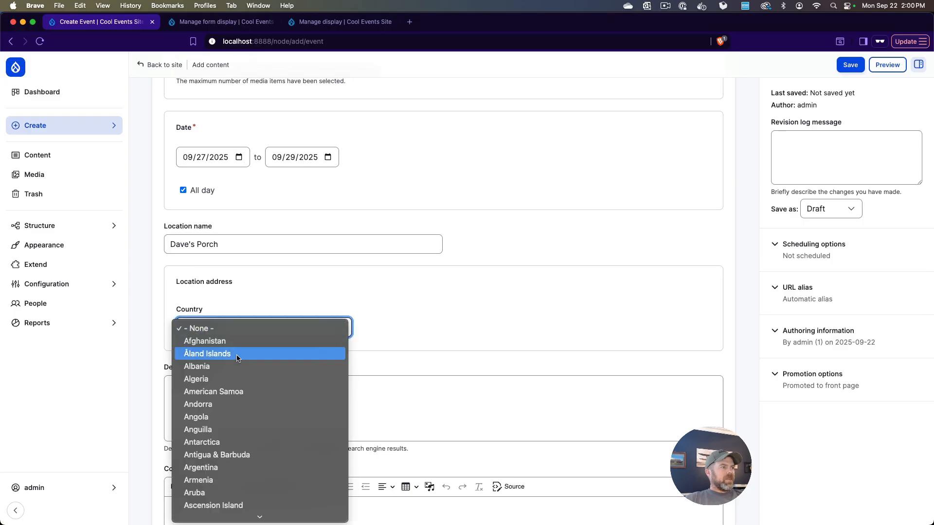
pyautogui.scroll(-10, 233, 357)
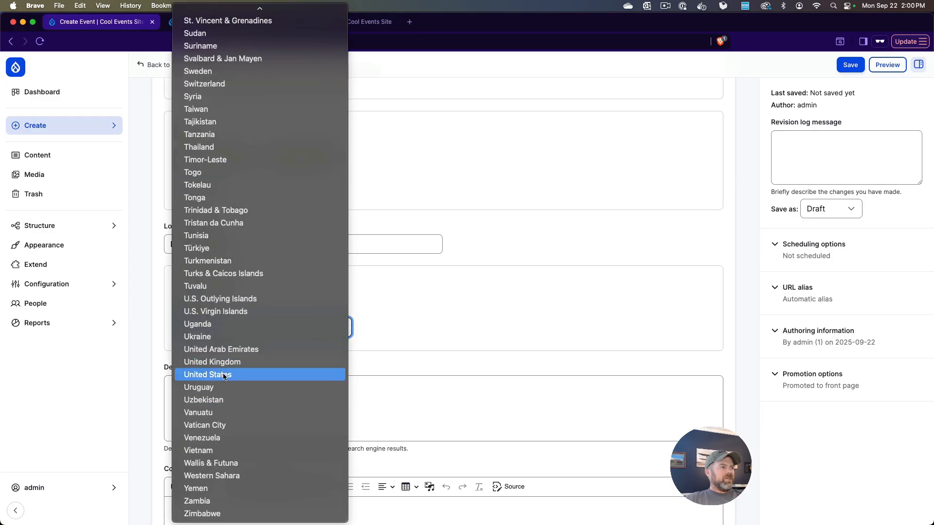
pyautogui.click(233, 375)
# - Fill in the location's street address, city, state and zip code
pyautogui.click(197, 369)
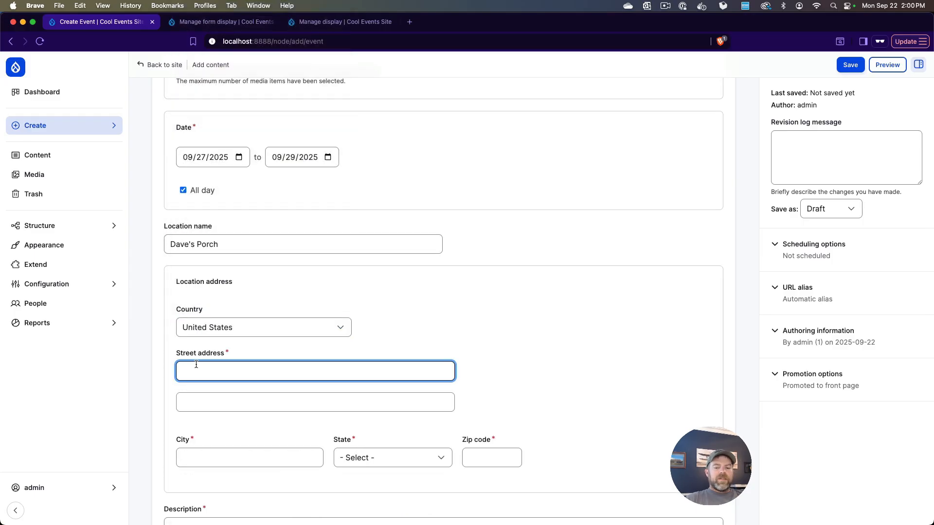
pyautogui.write('123 Main S')
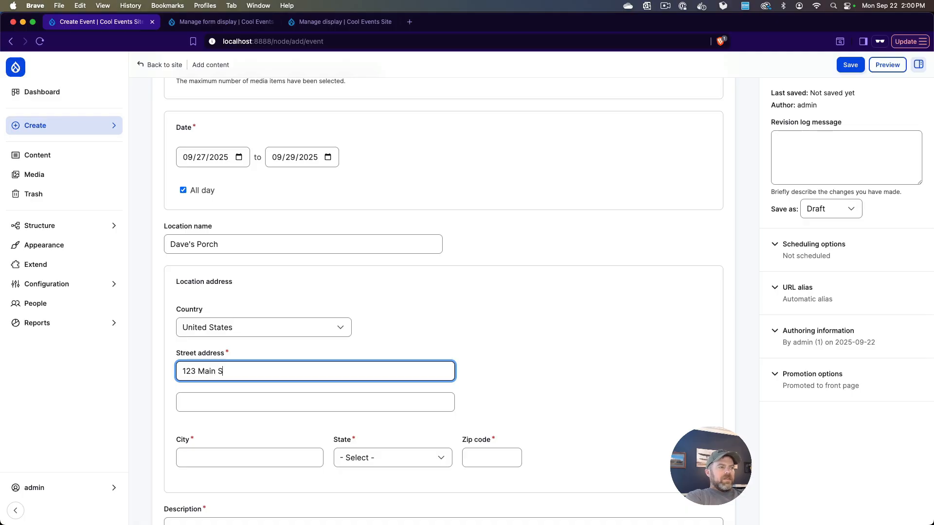
pyautogui.press('Tab')
pyautogui.press('Tab')
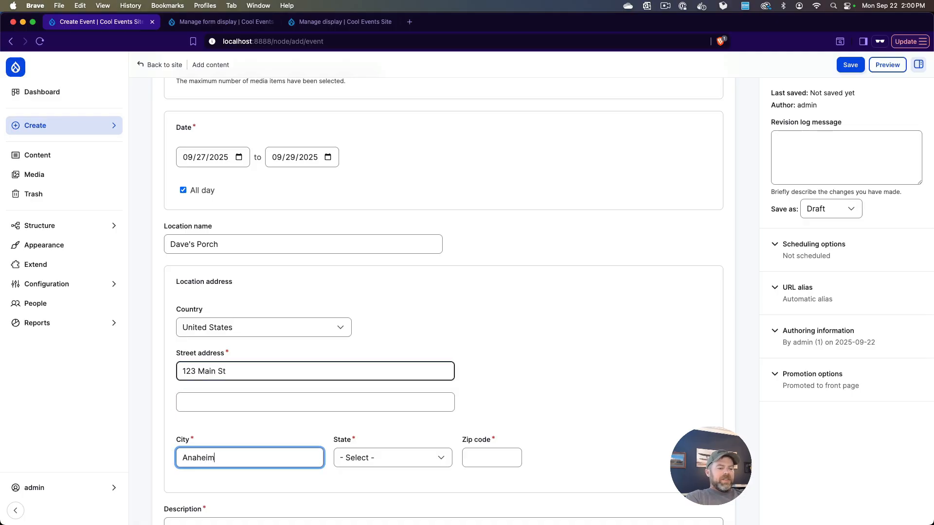
pyautogui.press('Tab')
pyautogui.press('c')
pyautogui.press('Tab')
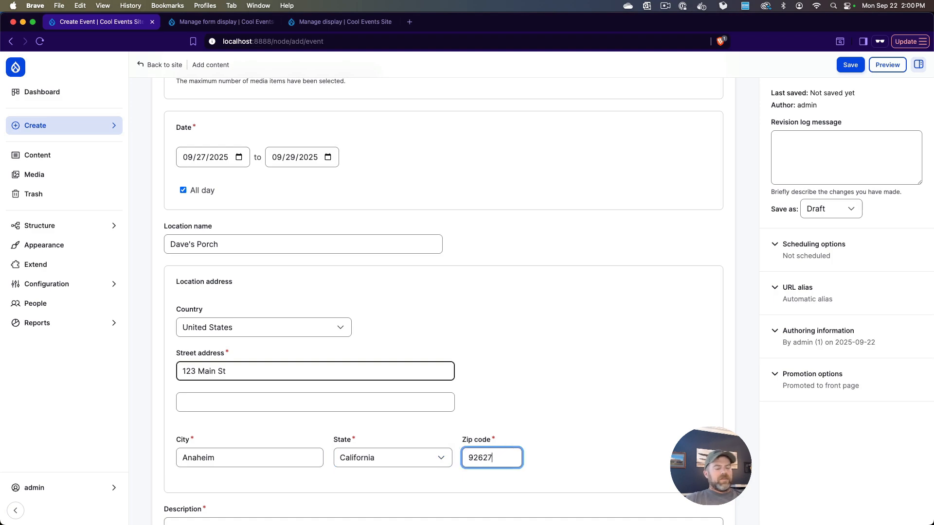
# - Set the description to "Join us for a good time" and the content to "We'll have some fun discussions on the porch."
pyautogui.scroll(-5, 243, 360)
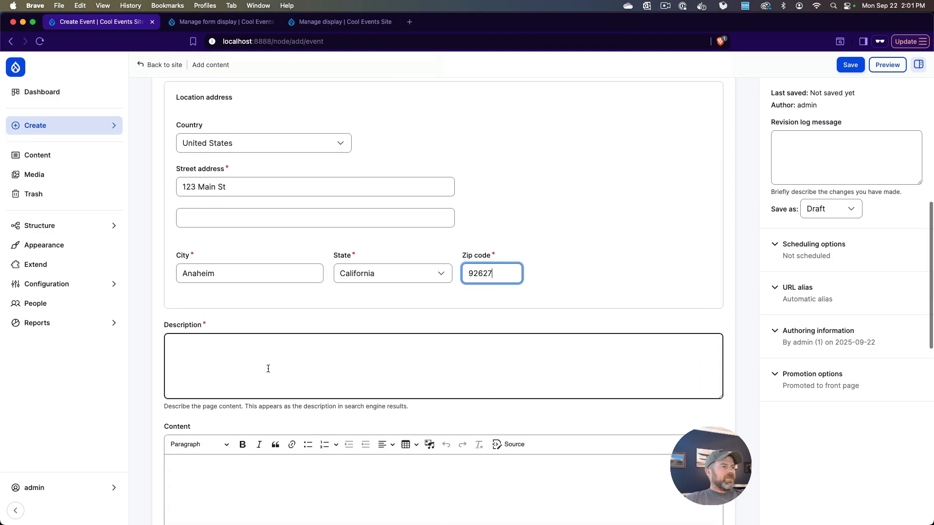
pyautogui.click(265, 363)
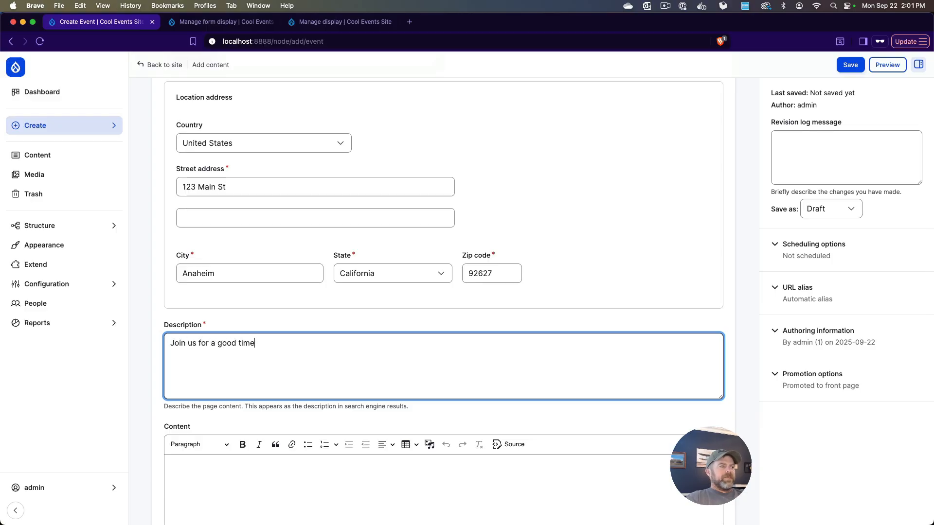
pyautogui.scroll(-5, 267, 370)
pyautogui.click(264, 371)
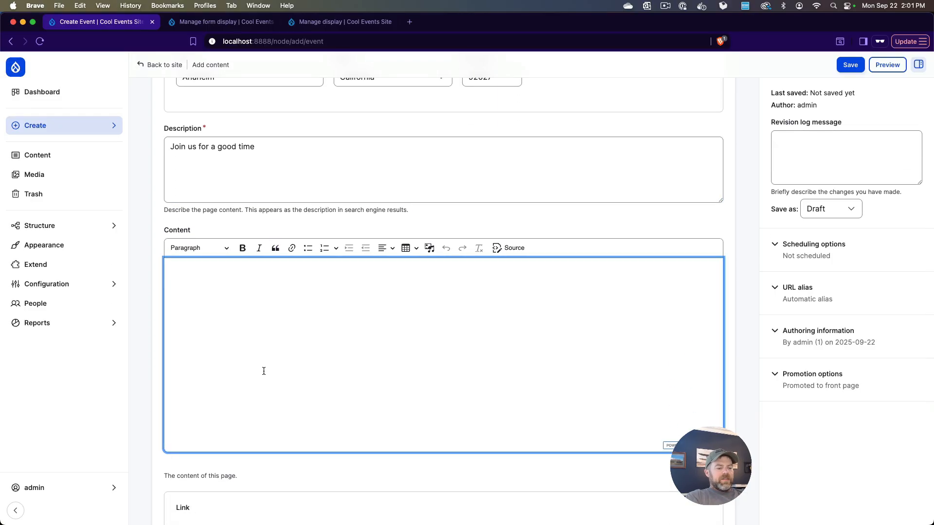
pyautogui.write("We'll have some ")
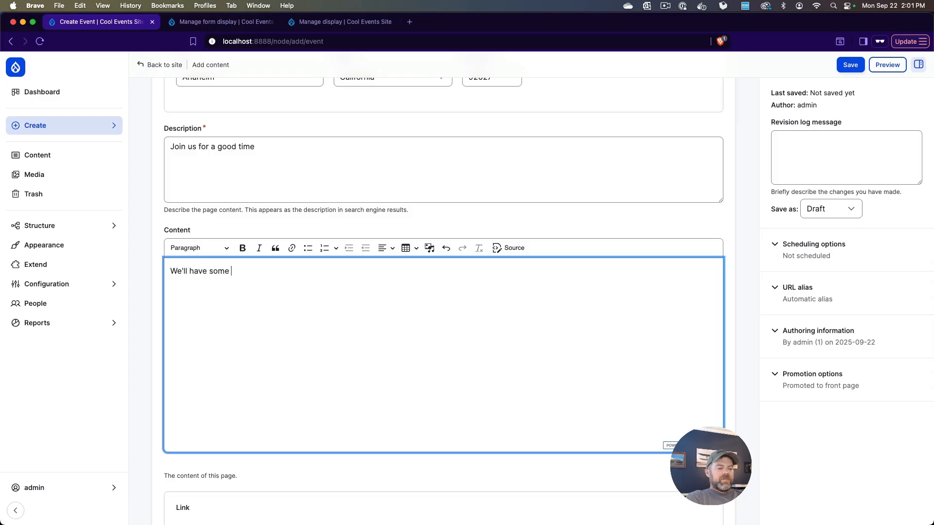
pyautogui.write('fun discusions on the porch.')
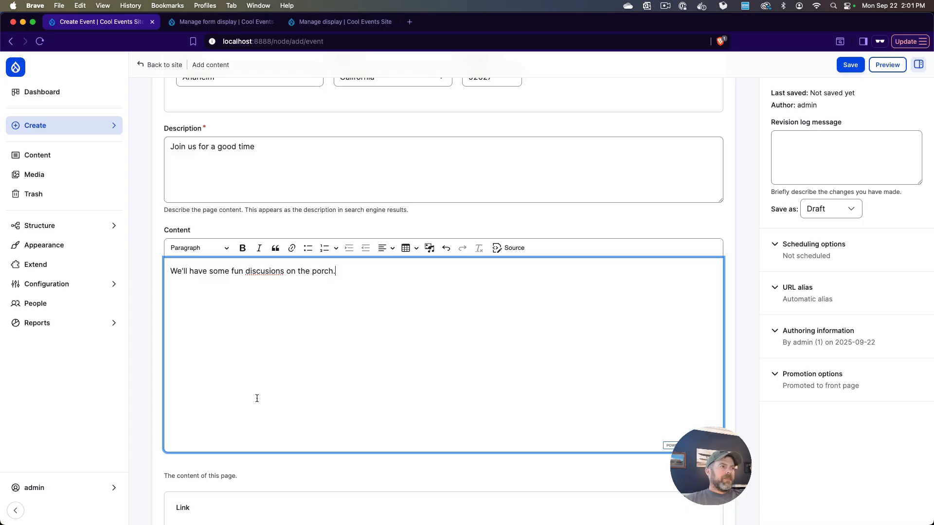
pyautogui.rightClick(258, 272)
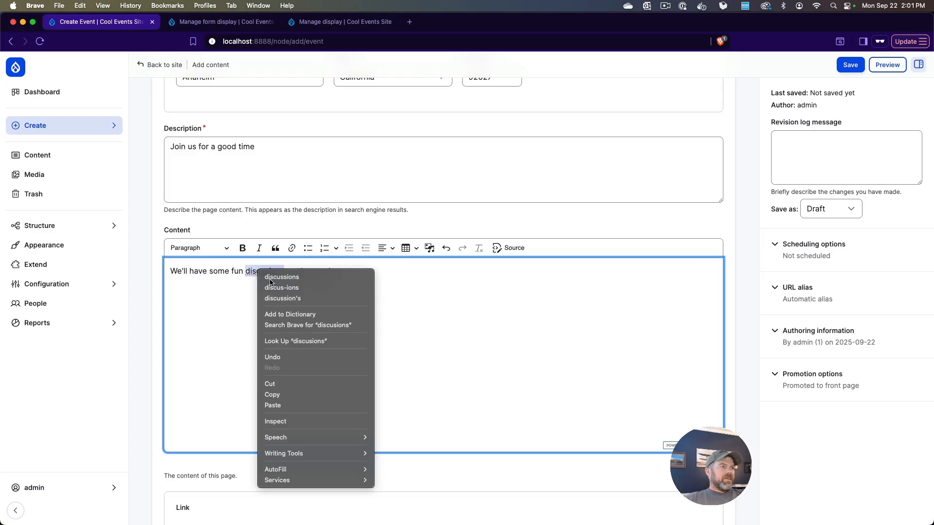
pyautogui.click(267, 279)
pyautogui.scroll(-5, 306, 332)
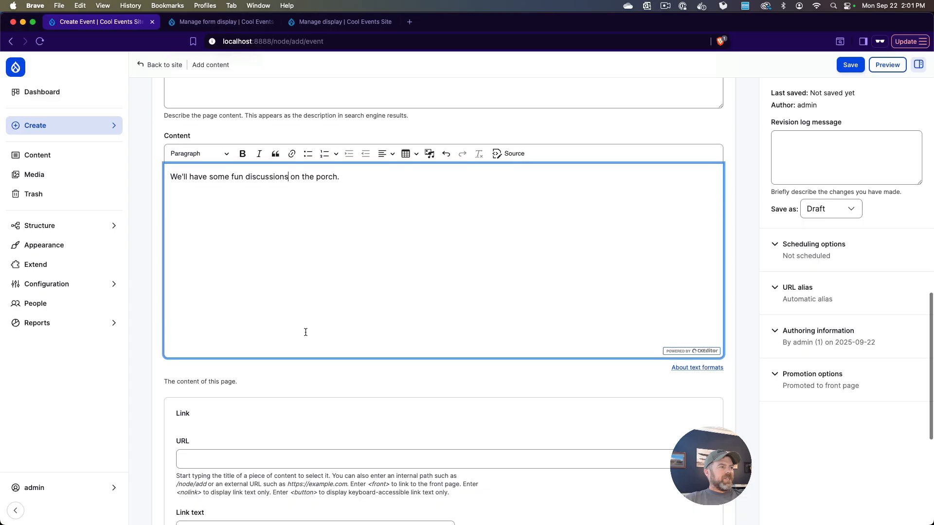
pyautogui.scroll(-3, 232, 296)
pyautogui.click(185, 212)
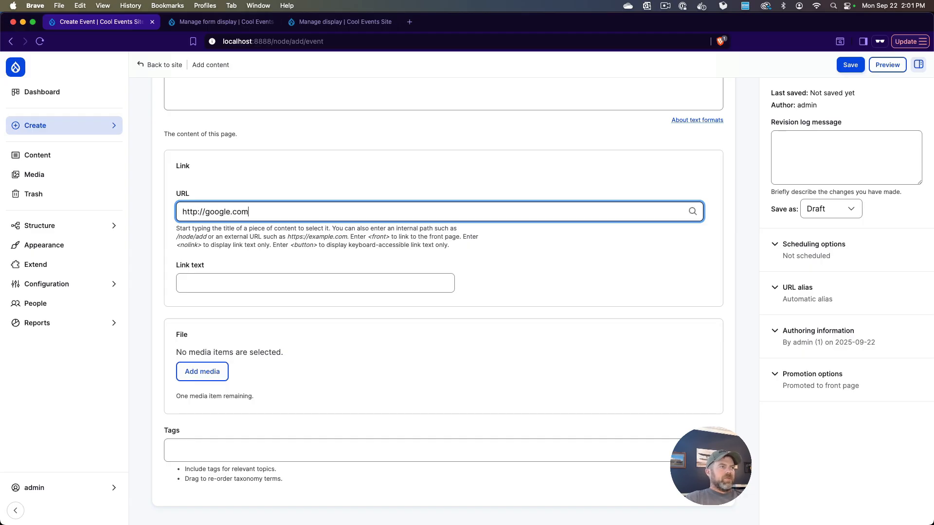
pyautogui.write('s')
pyautogui.press('Tab')
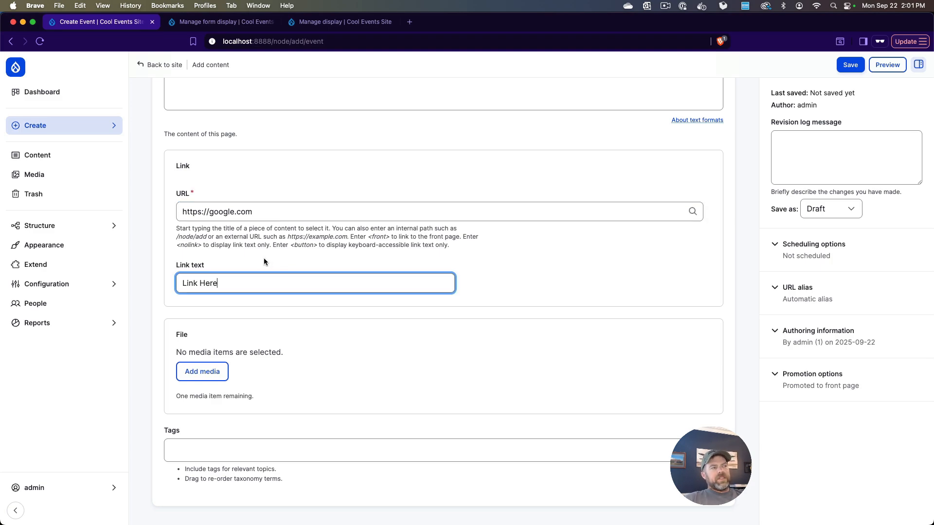
# - Tag the event with the existing term BBQ, leaving the file field empty
pyautogui.scroll(1, 263, 257)
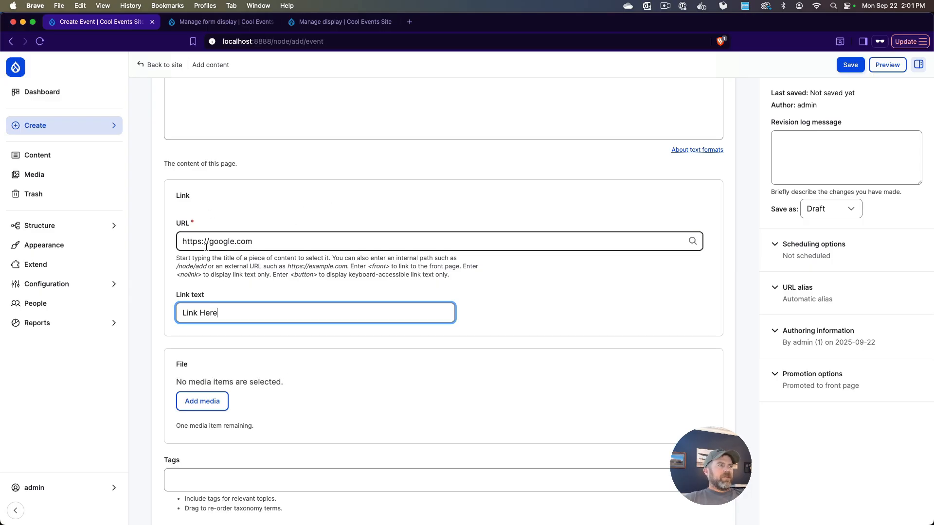
pyautogui.scroll(-2, 210, 280)
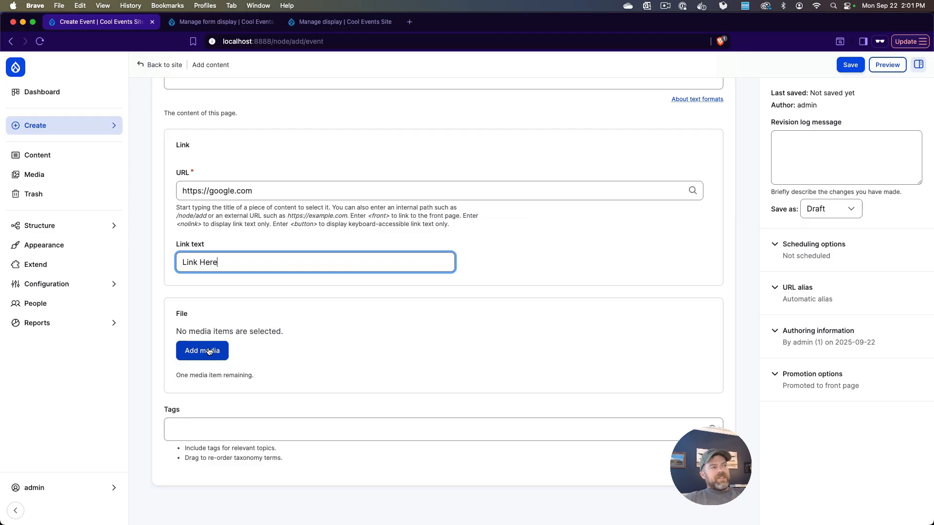
pyautogui.scroll(1, 212, 352)
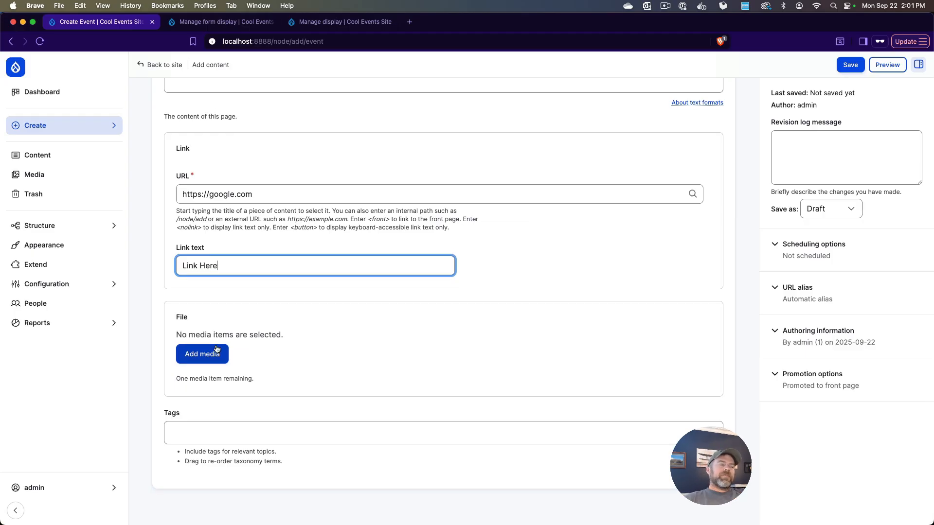
pyautogui.click(344, 341)
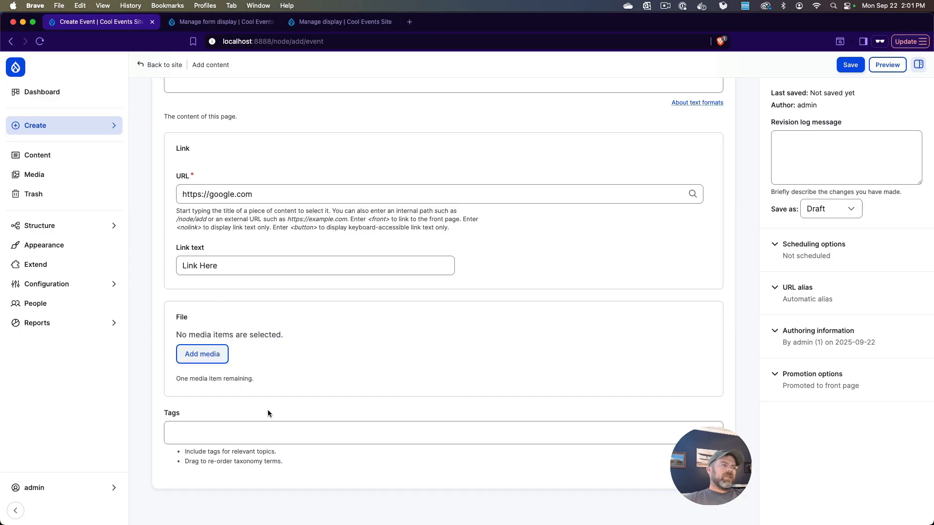
pyautogui.click(209, 435)
pyautogui.click(188, 431)
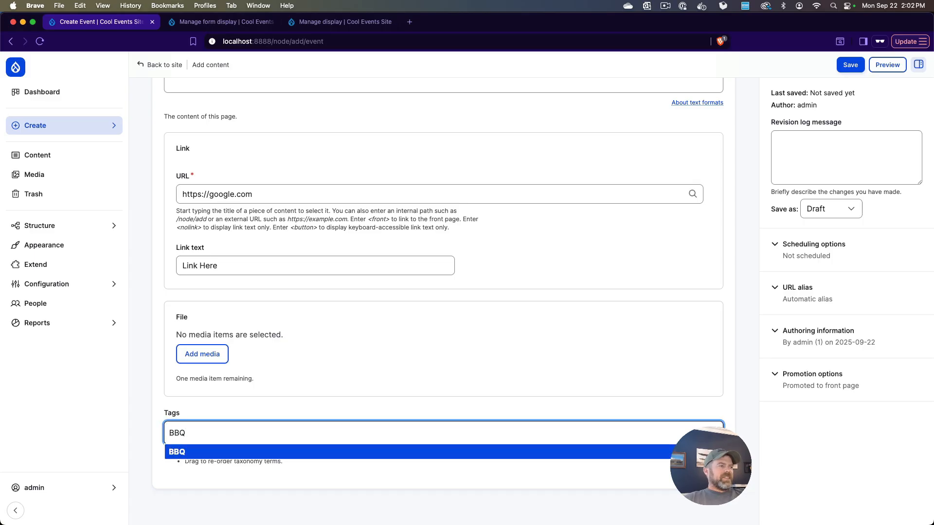
pyautogui.press('Return')
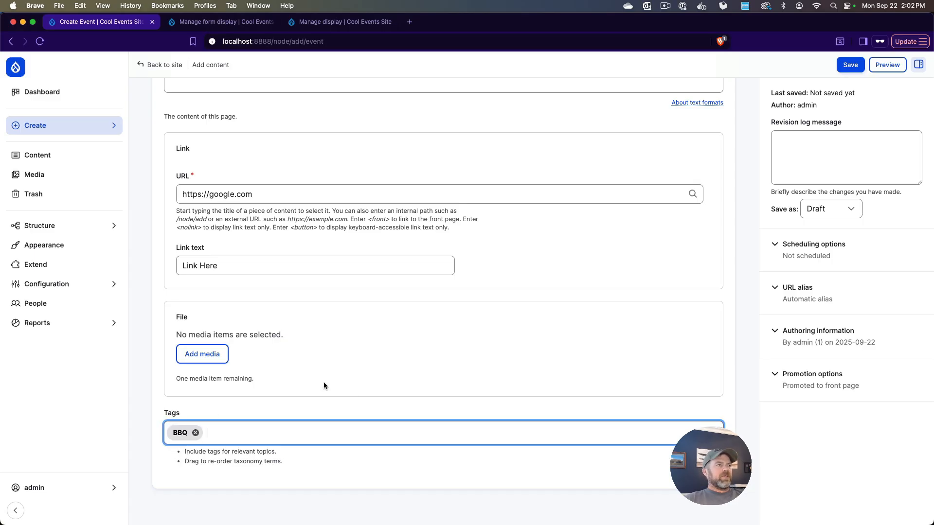
# - Go over the completed event form and set the revision log message to "Created event"
pyautogui.scroll(15, 323, 382)
pyautogui.scroll(-1, 209, 204)
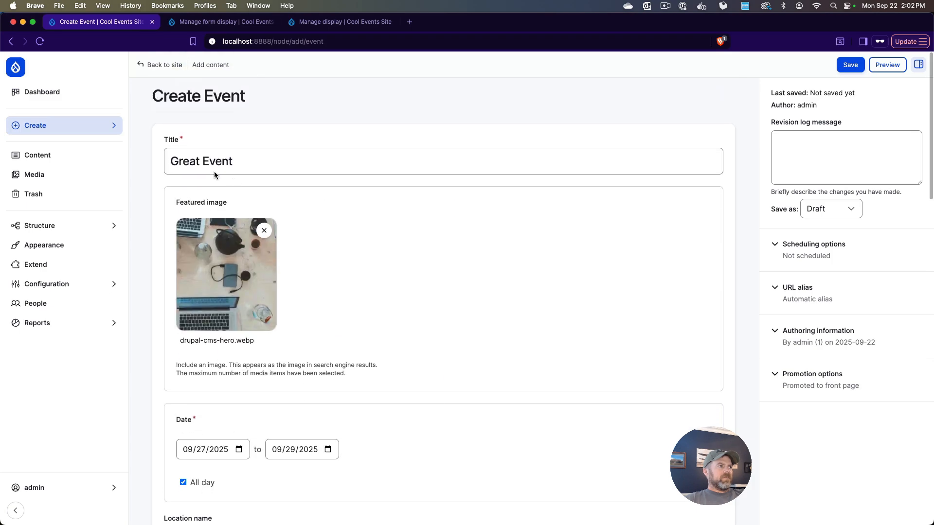
pyautogui.scroll(-15, 257, 422)
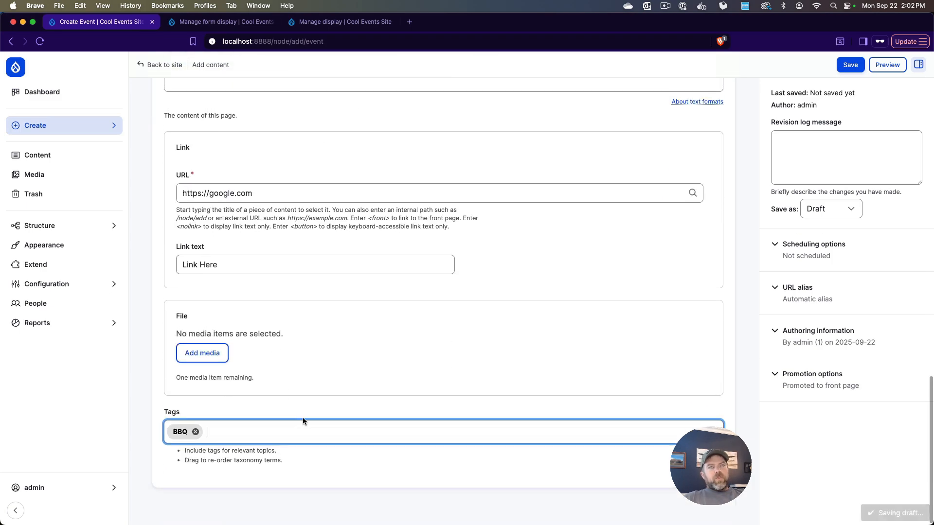
pyautogui.scroll(8, 302, 417)
pyautogui.scroll(-8, 303, 414)
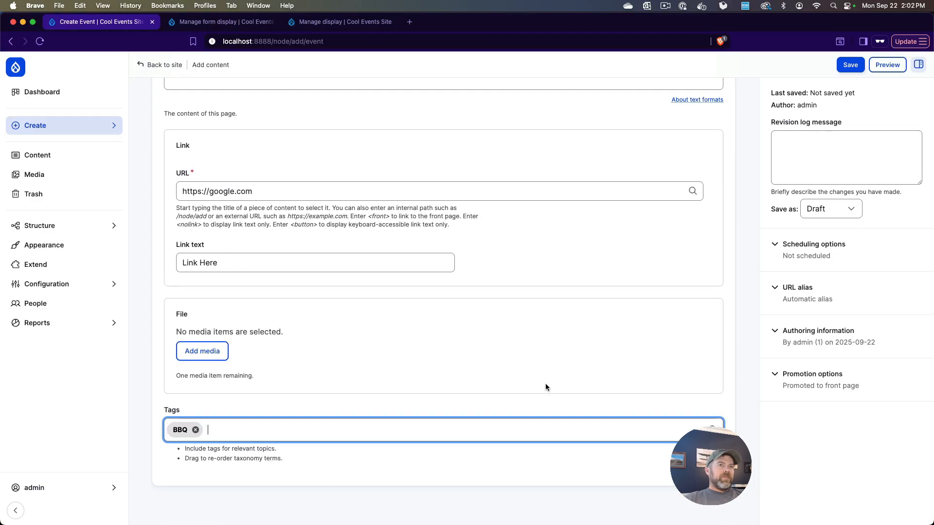
pyautogui.scroll(15, 589, 392)
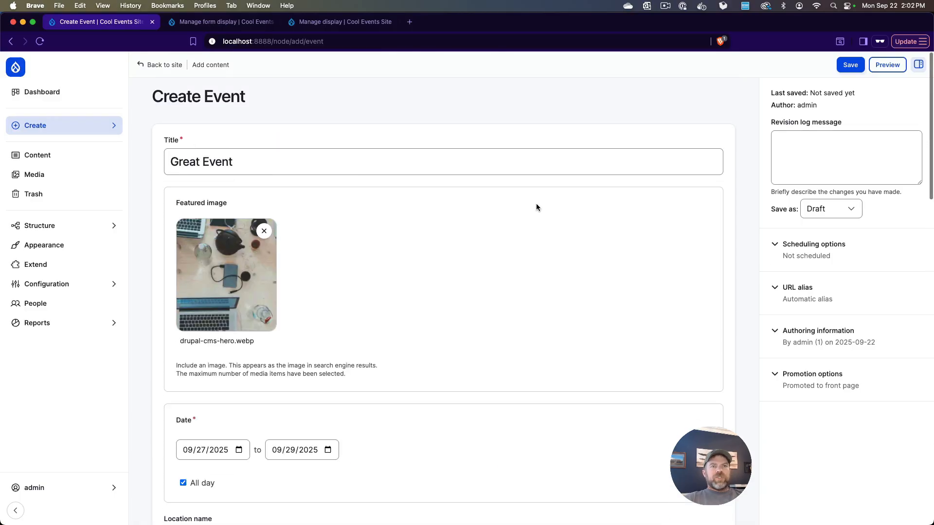
pyautogui.click(814, 151)
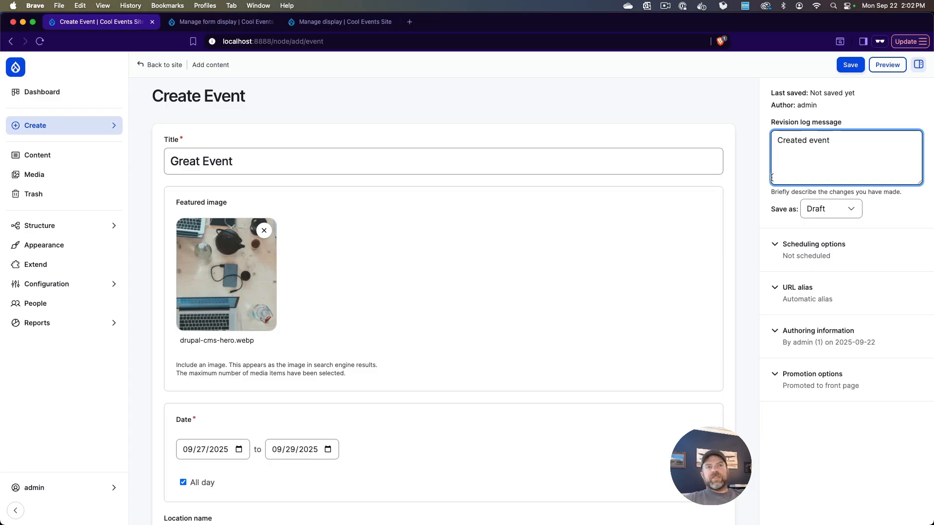
pyautogui.click(757, 182)
# - Set the event's save state to Published
pyautogui.click(830, 210)
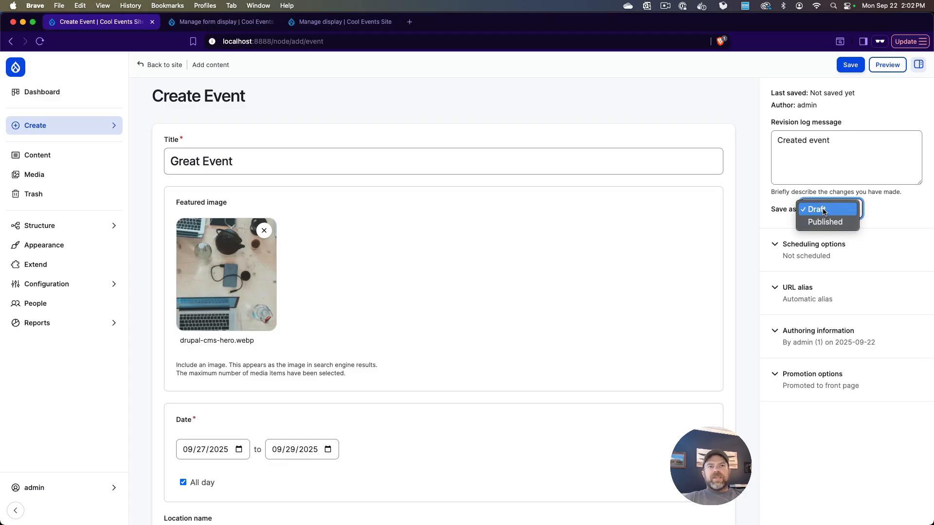
pyautogui.click(835, 215)
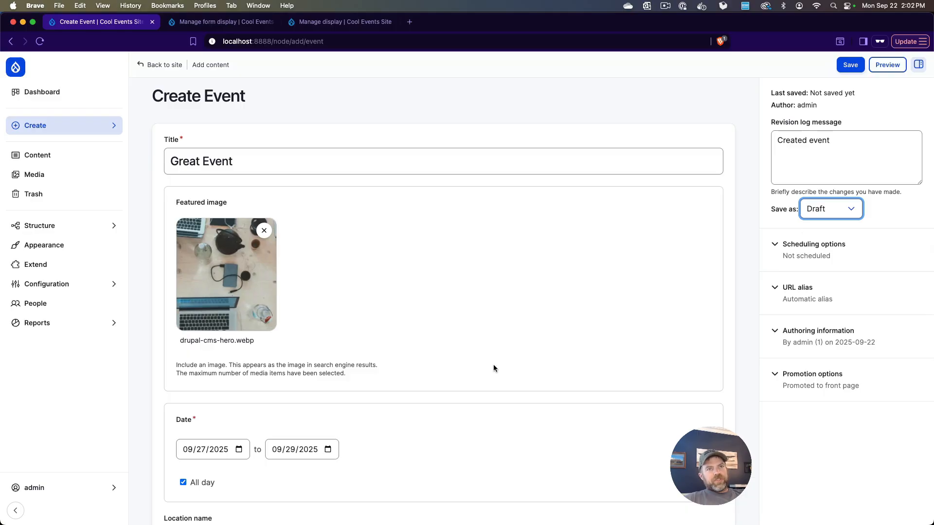
pyautogui.click(847, 210)
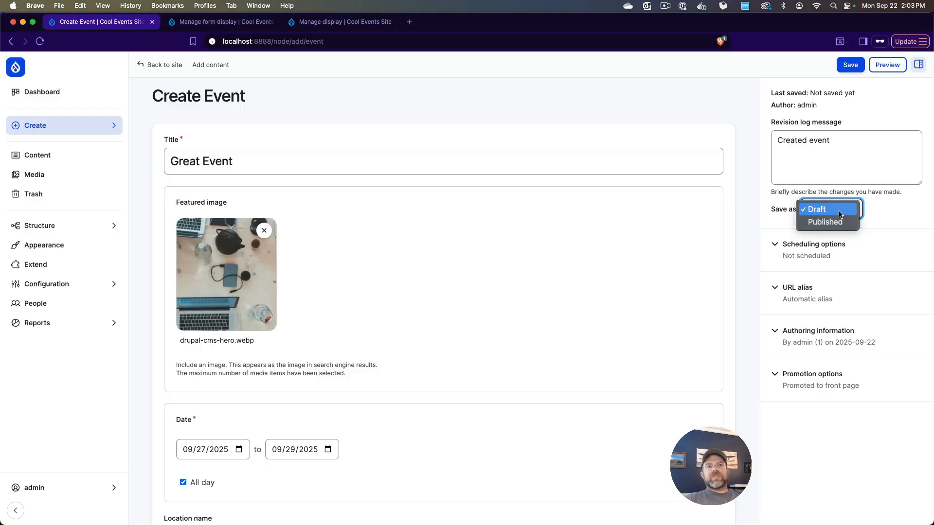
pyautogui.click(830, 223)
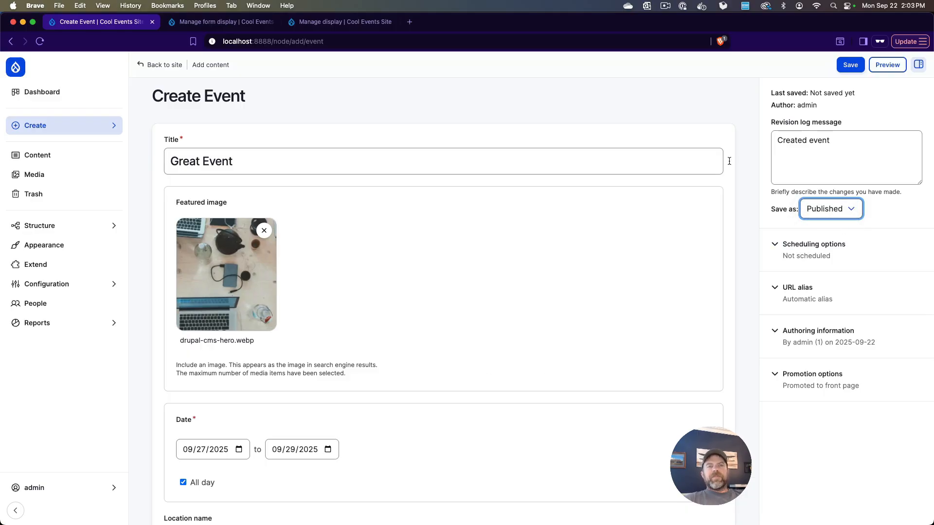
# - Expand the scheduling options to examine the event's publish and unpublish date settings
pyautogui.click(795, 249)
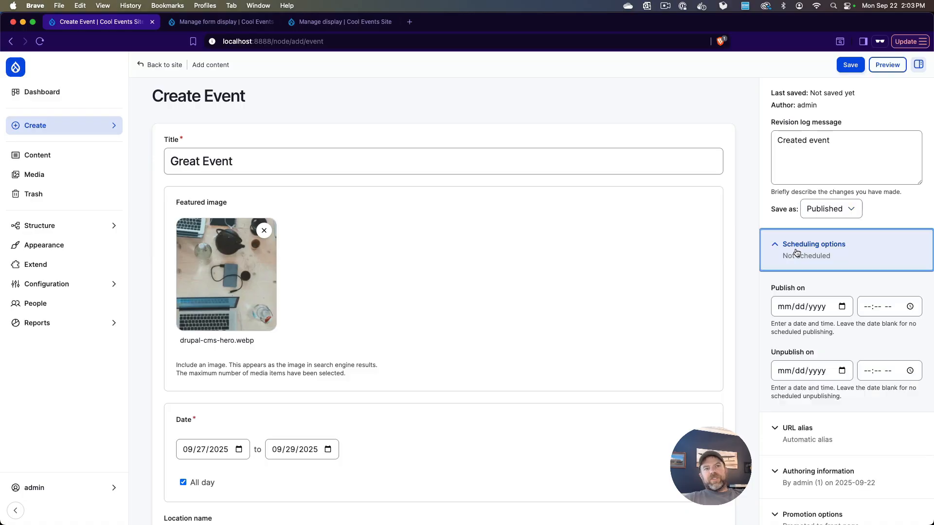
pyautogui.click(796, 251)
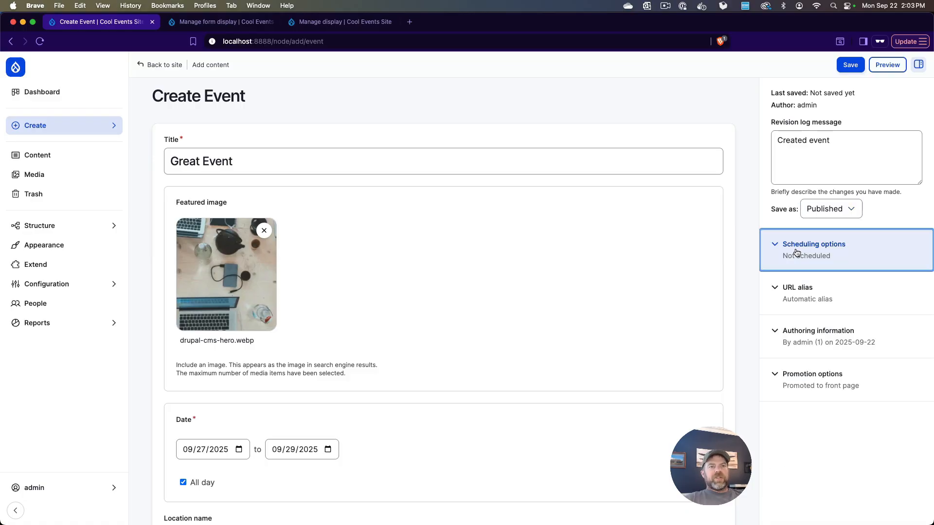
pyautogui.click(796, 252)
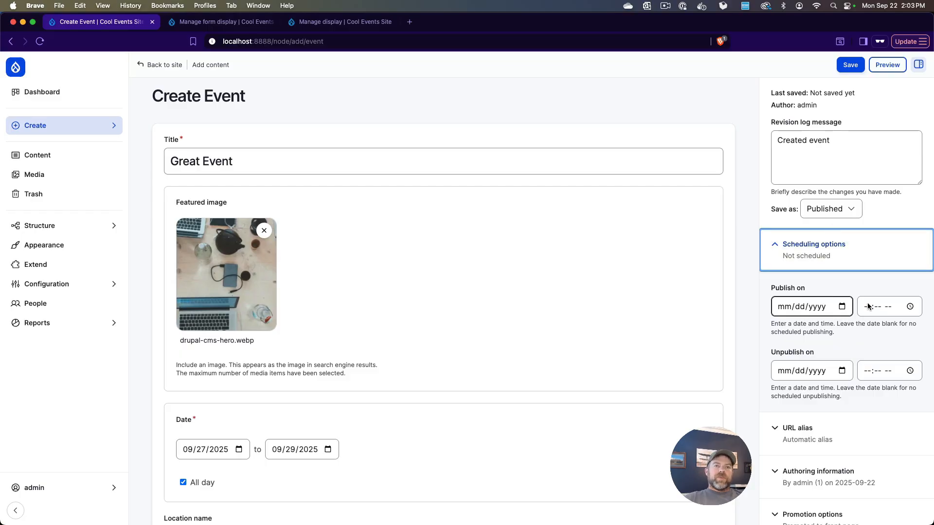
# - Collapse the scheduling options and examine the event's URL alias settings against the current page path
pyautogui.click(794, 236)
pyautogui.click(805, 288)
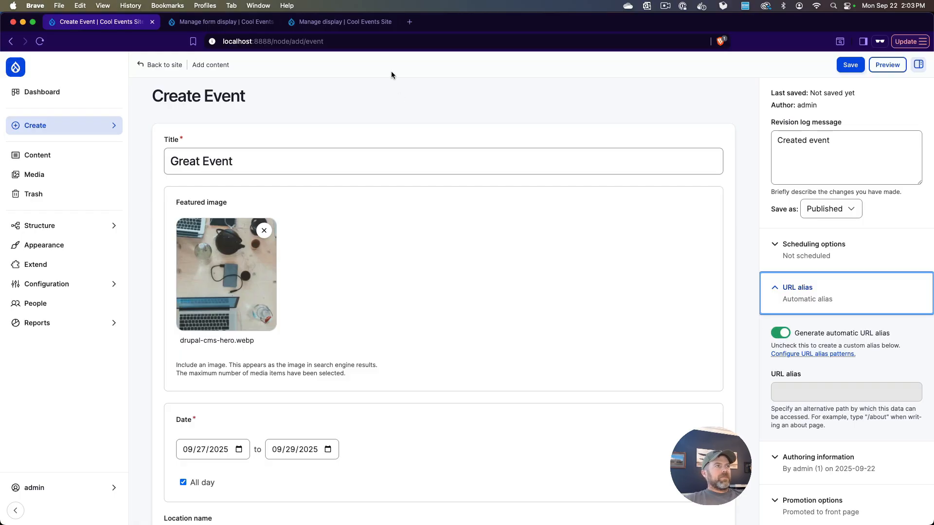
pyautogui.moveTo(330, 41); pyautogui.dragTo(273, 41)
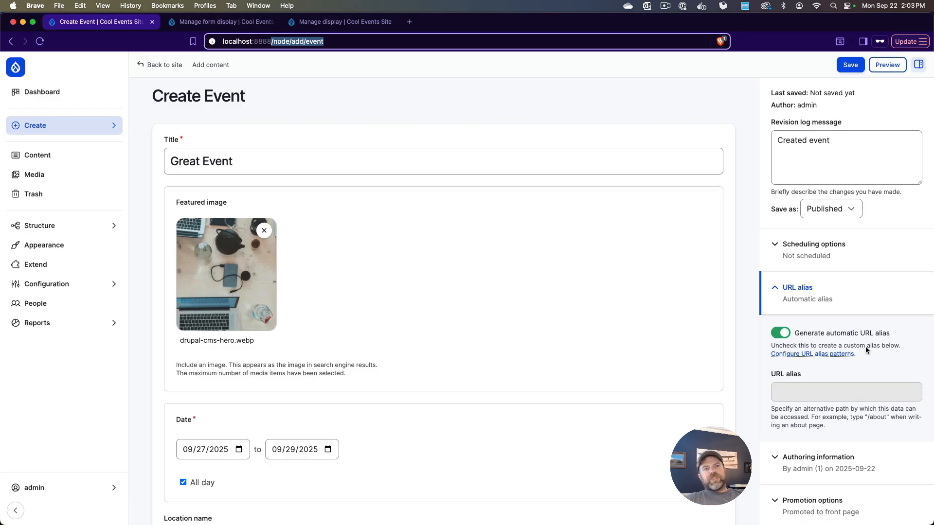
pyautogui.scroll(-1, 779, 345)
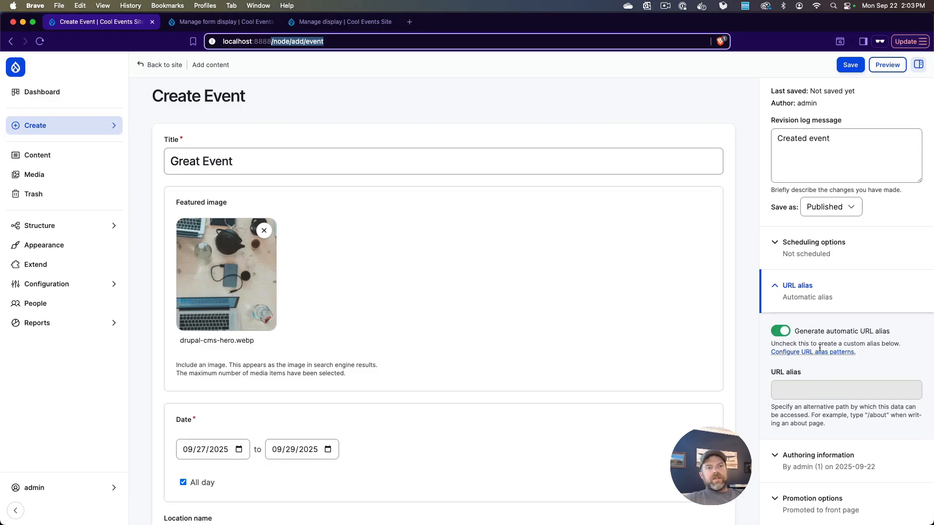
# - Try the custom URL alias /just-an-event, clearing it and restoring automatic alias generation
pyautogui.click(781, 330)
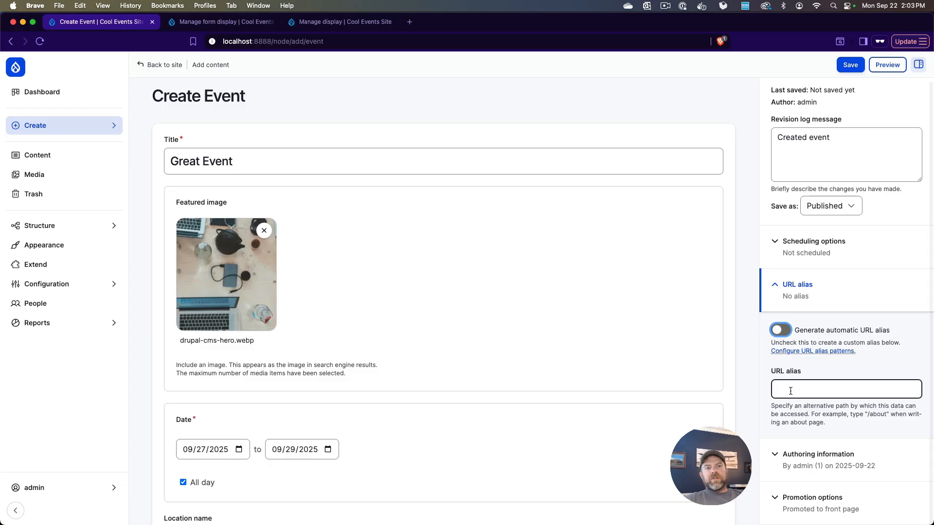
pyautogui.click(791, 391)
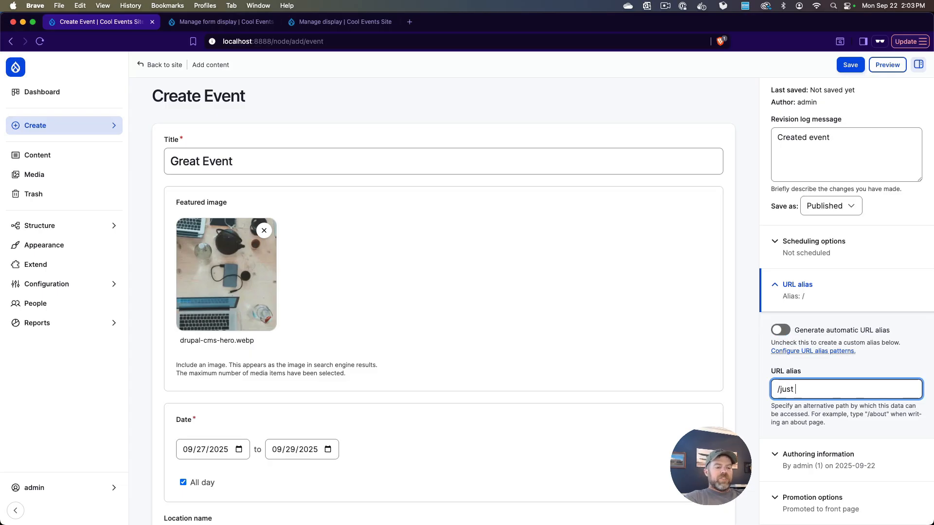
pyautogui.write('/just-an-event')
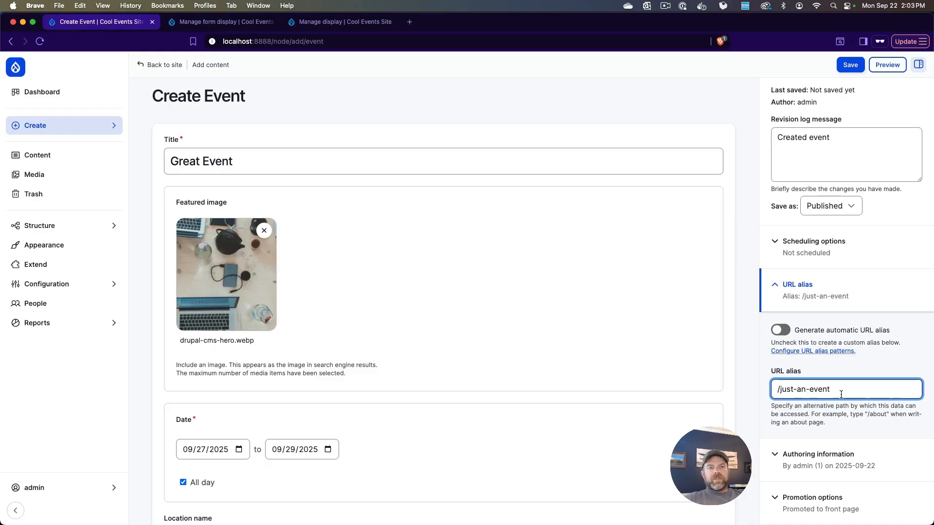
pyautogui.moveTo(840, 392); pyautogui.dragTo(719, 382)
pyautogui.press('BackSpace')
pyautogui.click(780, 330)
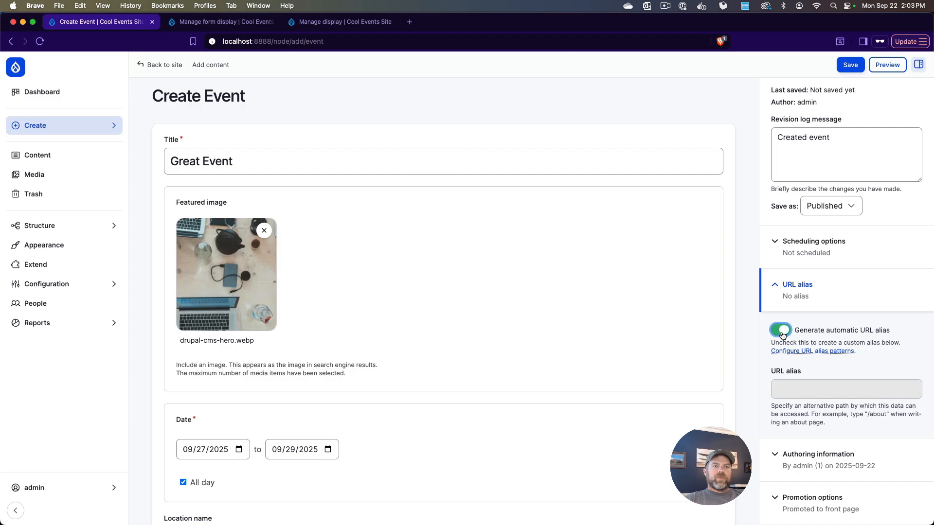
# - Expand the authoring information to examine the event's author and creation date settings
pyautogui.scroll(-4, 802, 320)
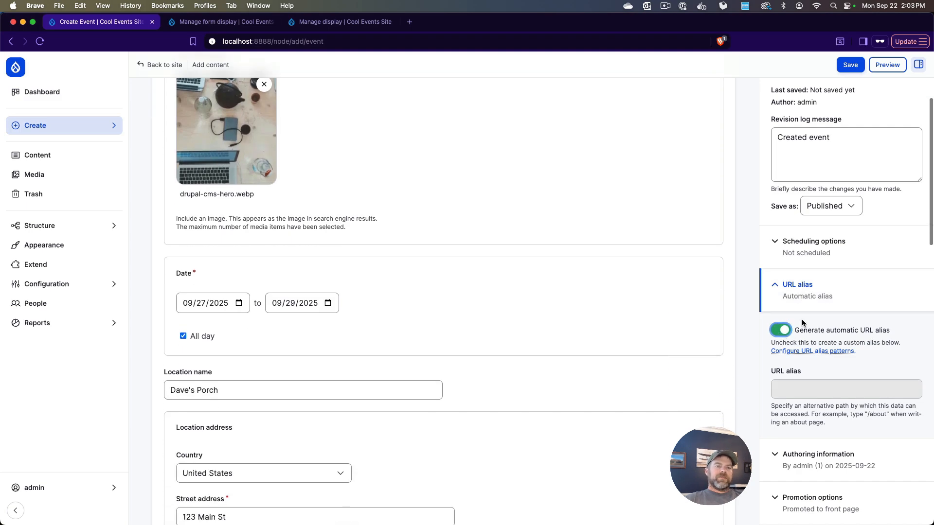
pyautogui.click(811, 464)
pyautogui.scroll(-3, 813, 438)
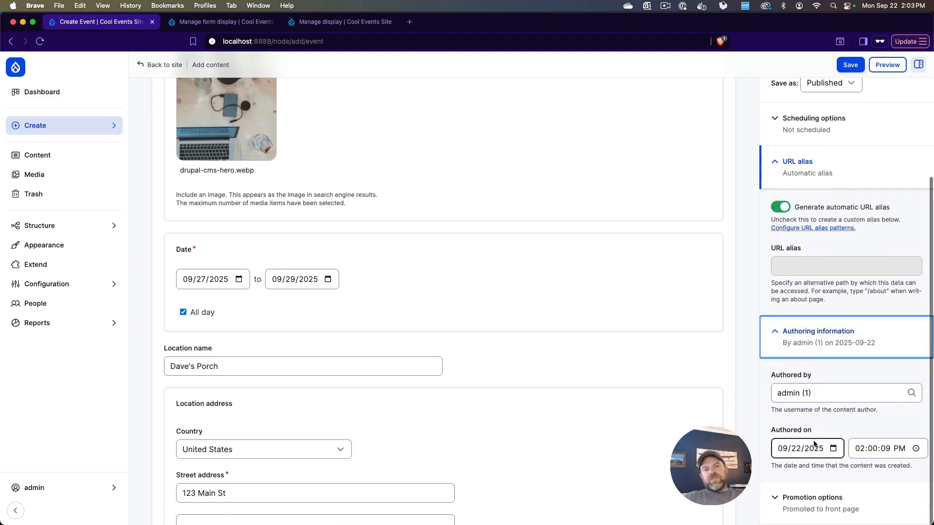
pyautogui.scroll(-1, 813, 412)
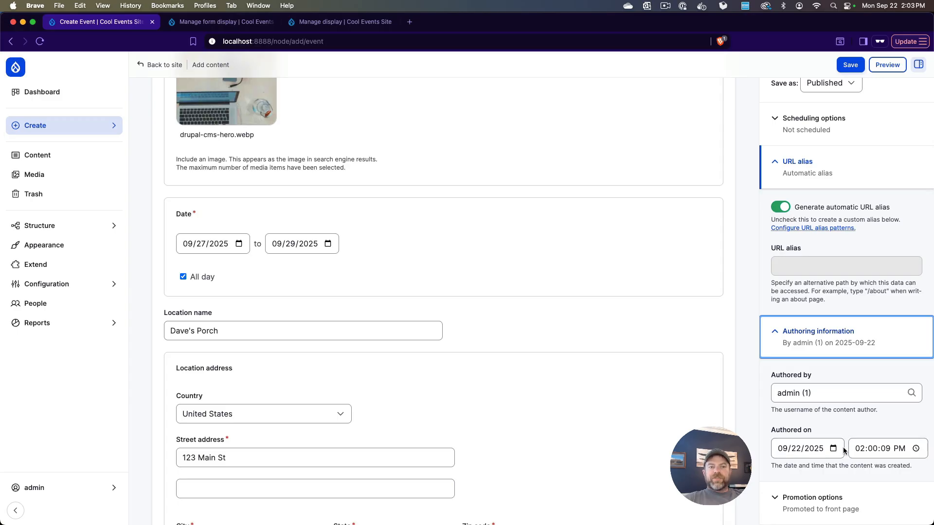
# - Expand the promotion options and switch on Sticky at top of lists for the event
pyautogui.click(806, 497)
pyautogui.scroll(-2, 807, 492)
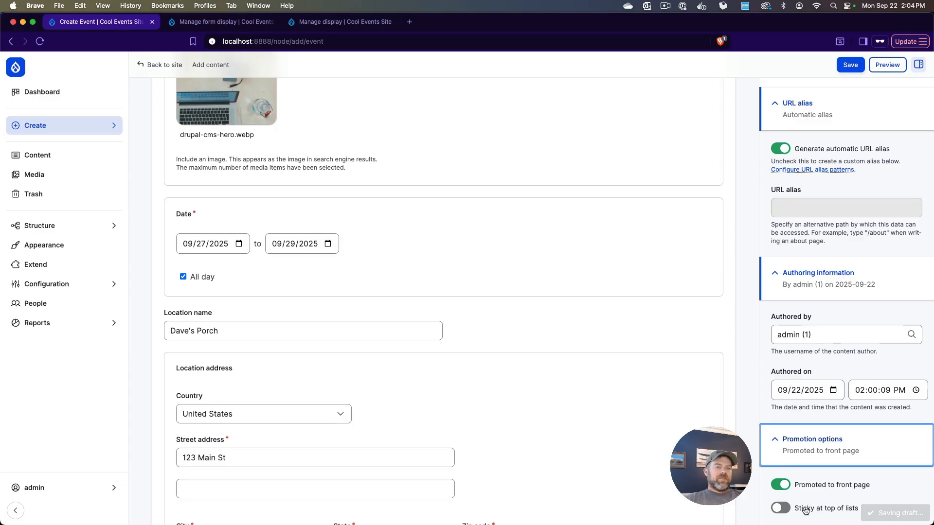
pyautogui.click(779, 509)
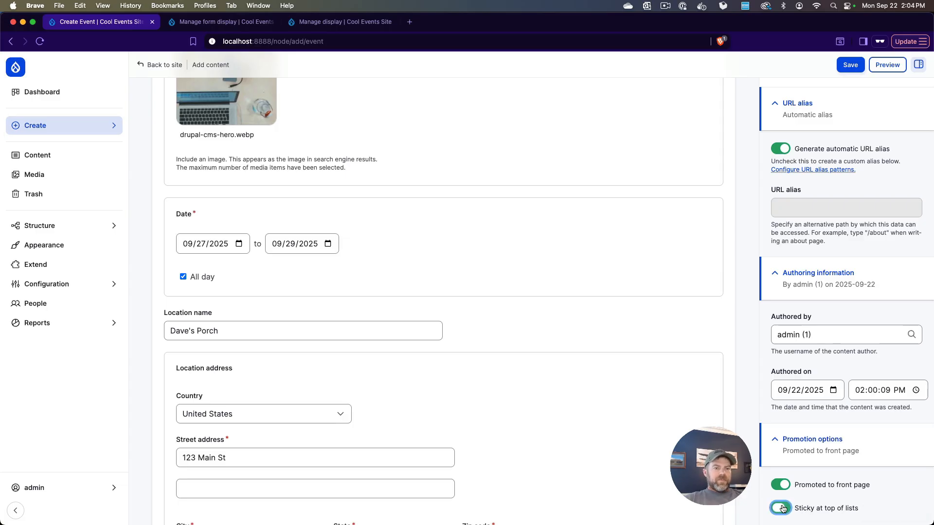
# - Go over the publishing settings once more, save the event, and dismiss the status message on its page
pyautogui.scroll(4, 801, 502)
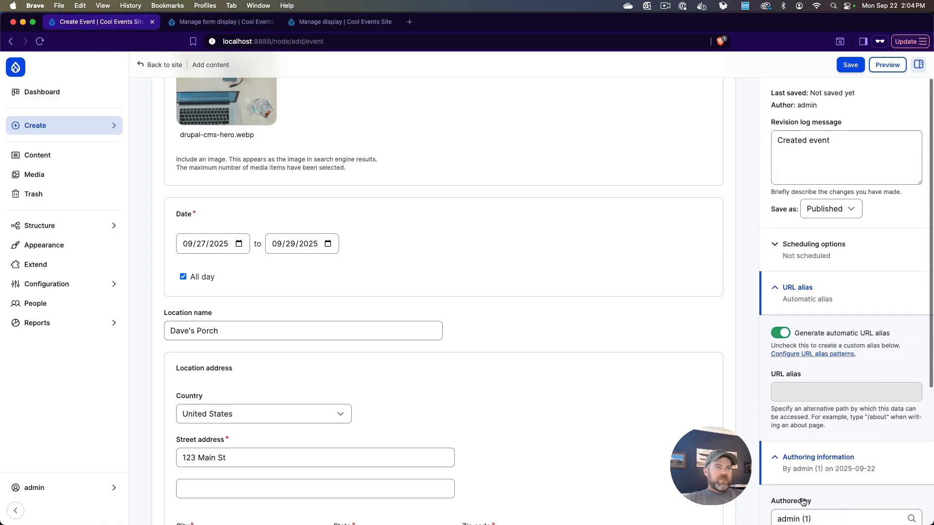
pyautogui.scroll(-5, 801, 501)
pyautogui.scroll(6, 833, 437)
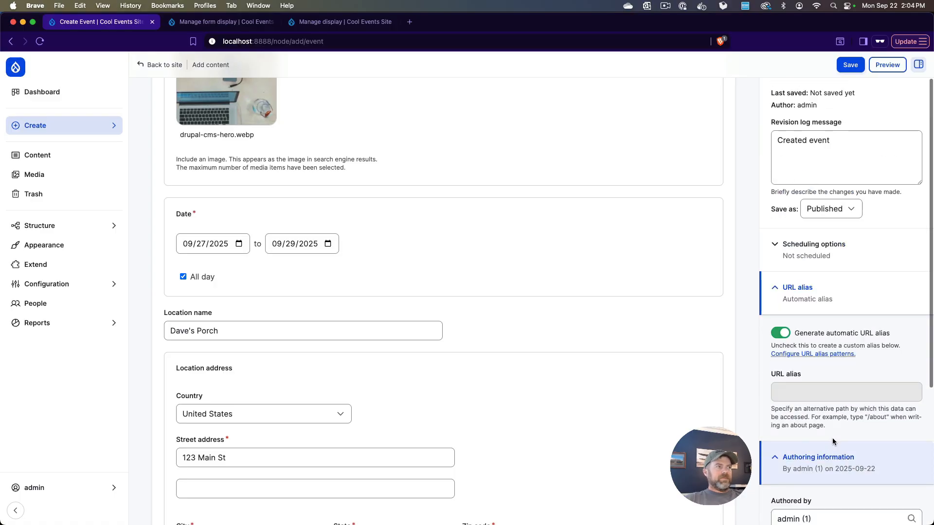
pyautogui.scroll(3, 866, 177)
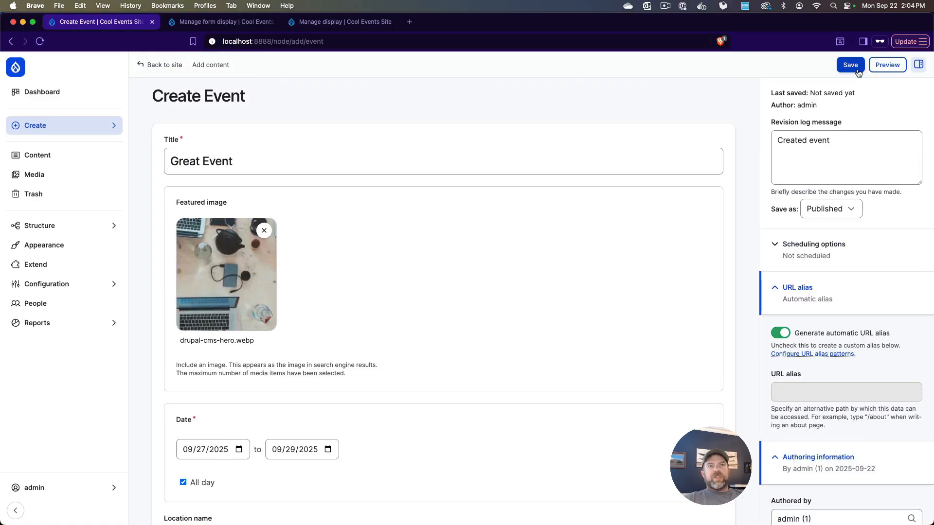
pyautogui.click(851, 66)
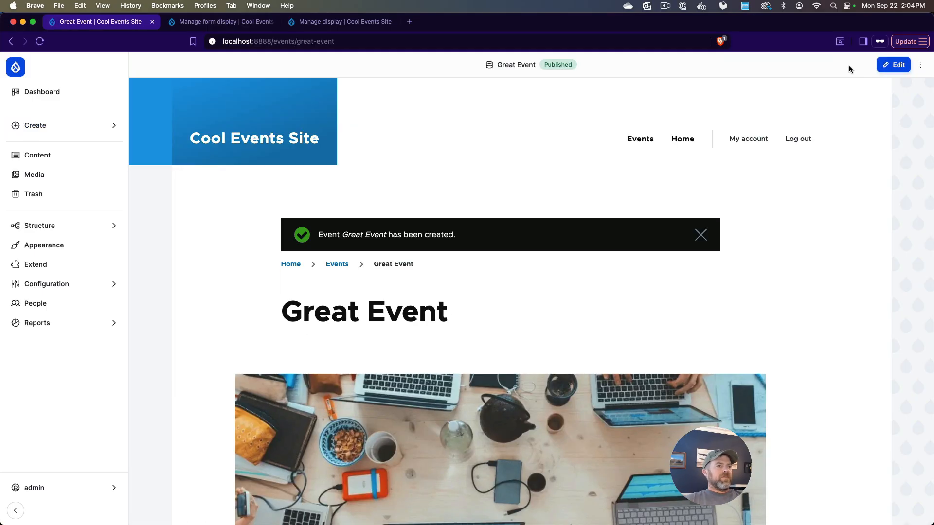
pyautogui.click(701, 236)
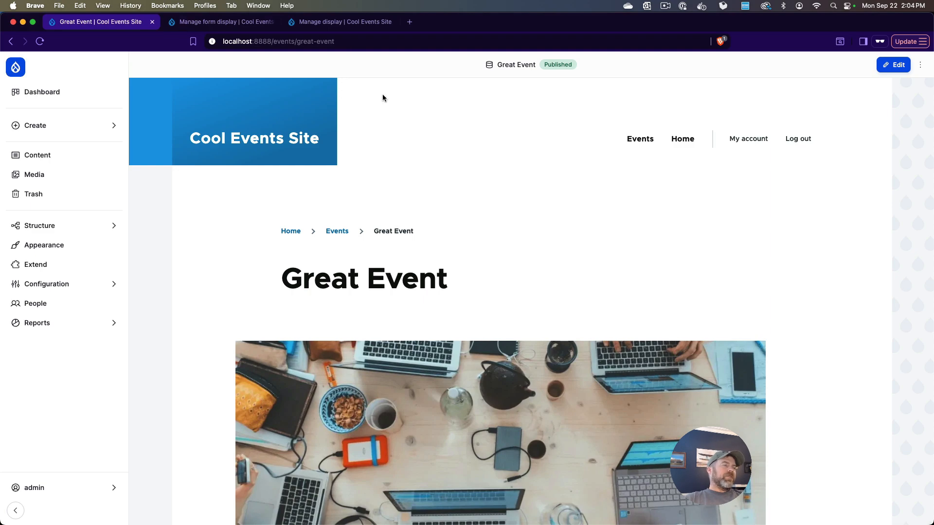
# - Examine the title, featured image and date range on the published Great Event page
pyautogui.scroll(-3, 439, 291)
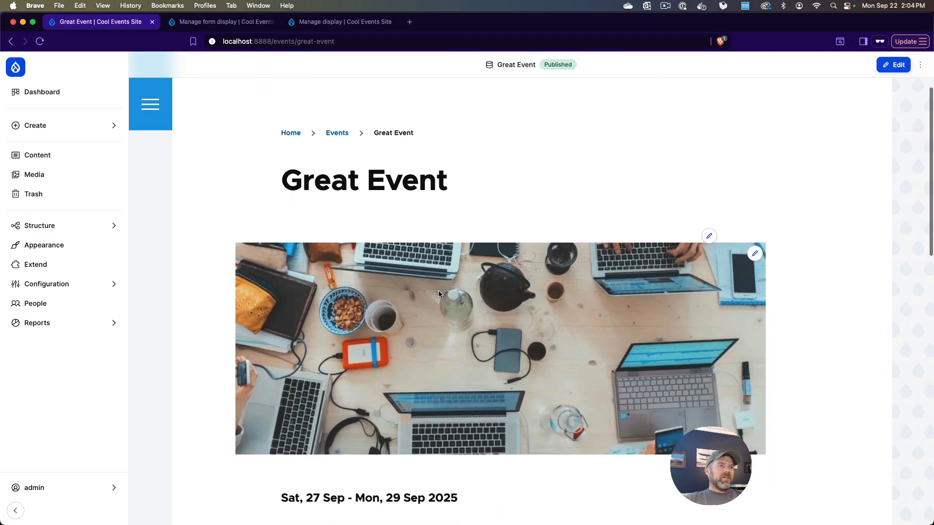
pyautogui.scroll(-3, 371, 185)
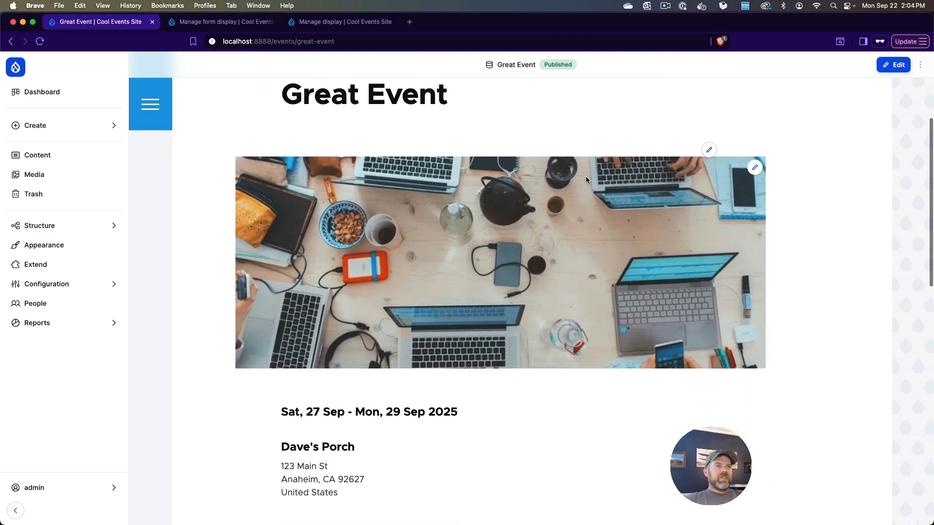
pyautogui.scroll(-2, 683, 426)
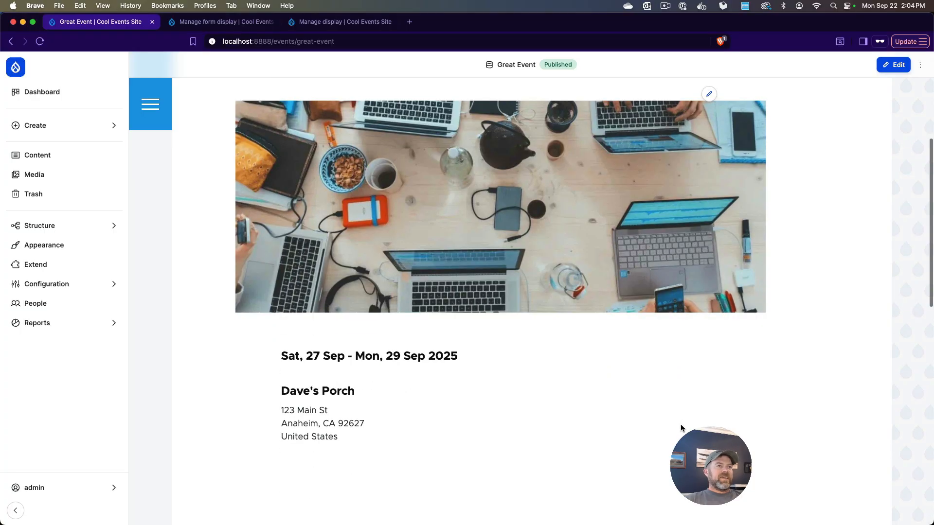
pyautogui.scroll(3, 525, 314)
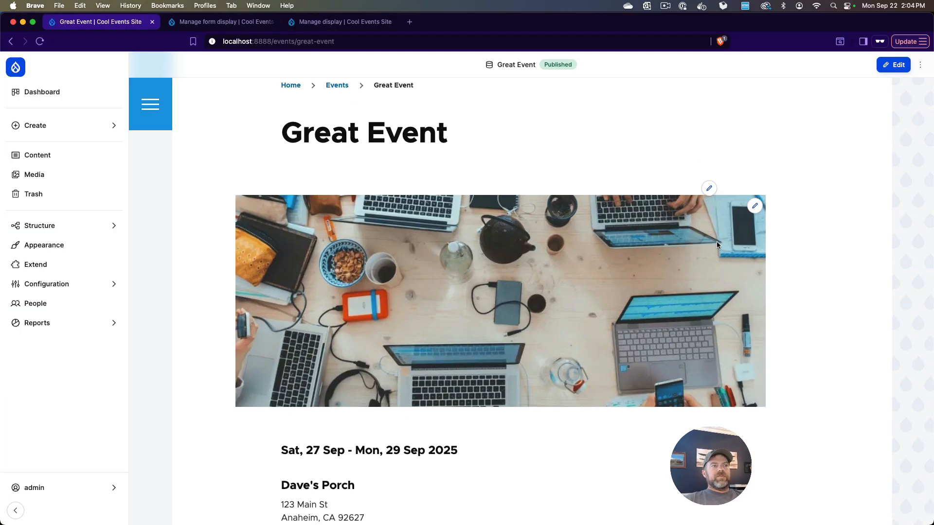
pyautogui.scroll(-3, 448, 250)
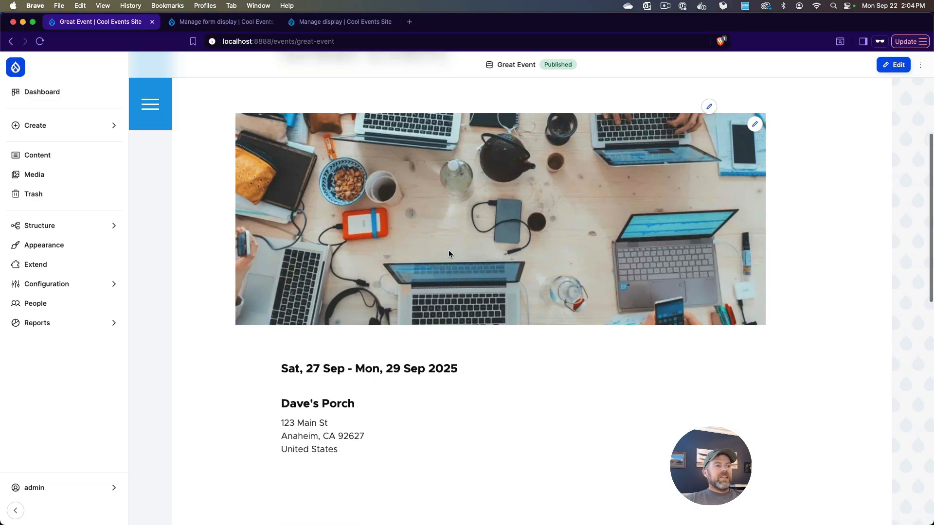
pyautogui.moveTo(458, 369); pyautogui.dragTo(288, 367)
pyautogui.click(417, 345)
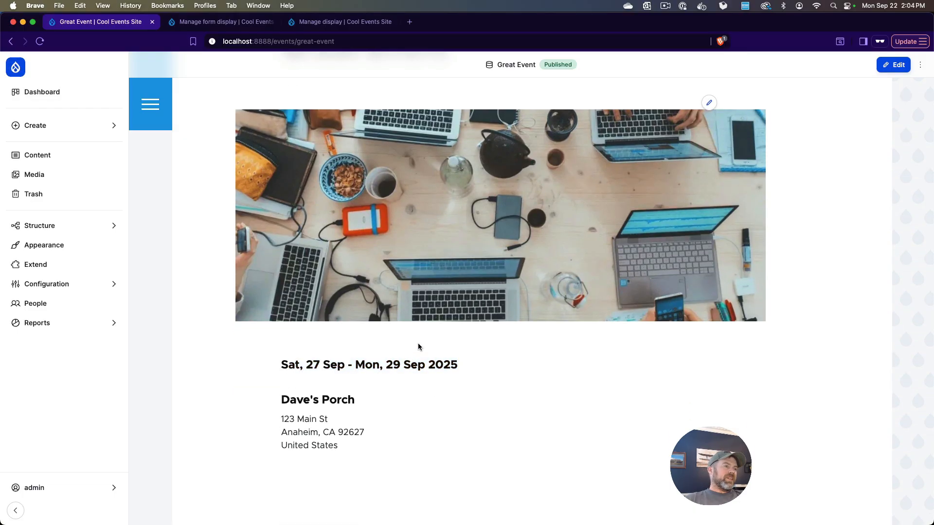
# - Examine the location, body text and link on the published Great Event page
pyautogui.scroll(-4, 346, 328)
pyautogui.moveTo(343, 324); pyautogui.dragTo(279, 279)
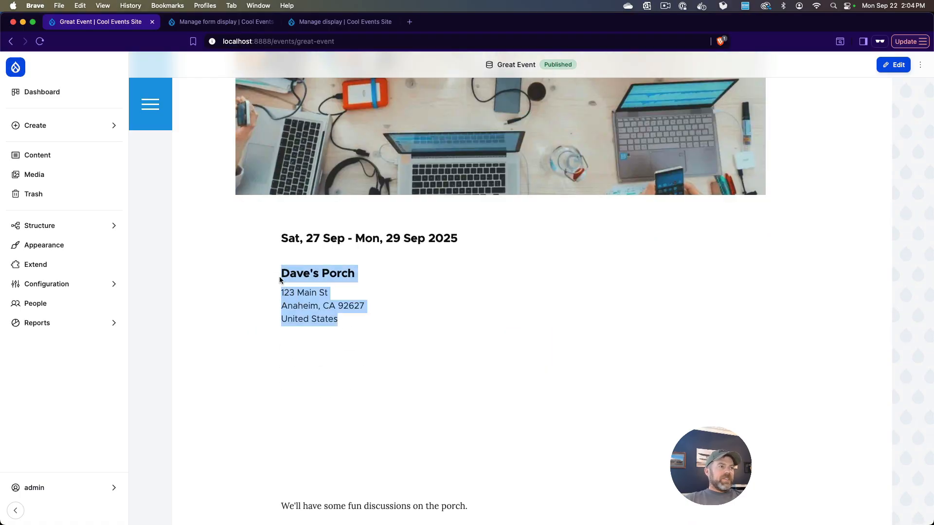
pyautogui.click(440, 278)
pyautogui.scroll(-7, 442, 280)
pyautogui.moveTo(468, 273); pyautogui.dragTo(281, 270)
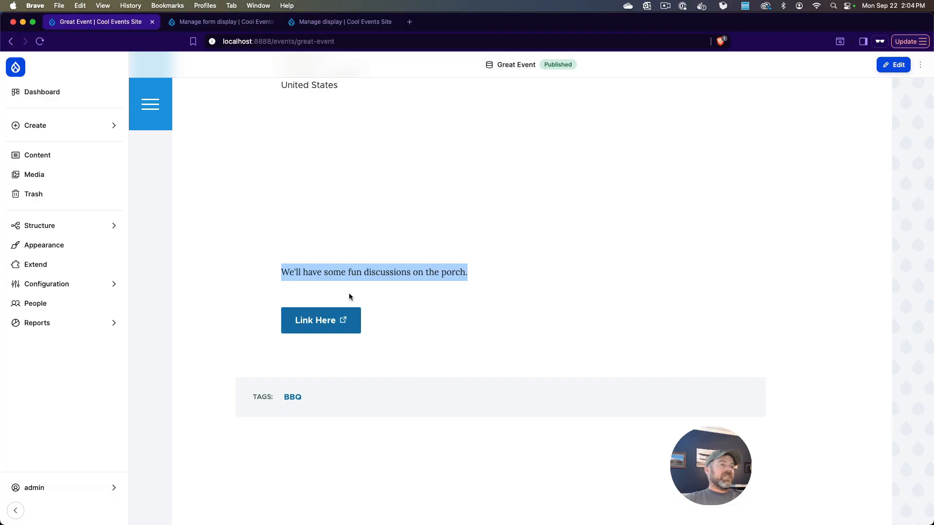
pyautogui.click(395, 340)
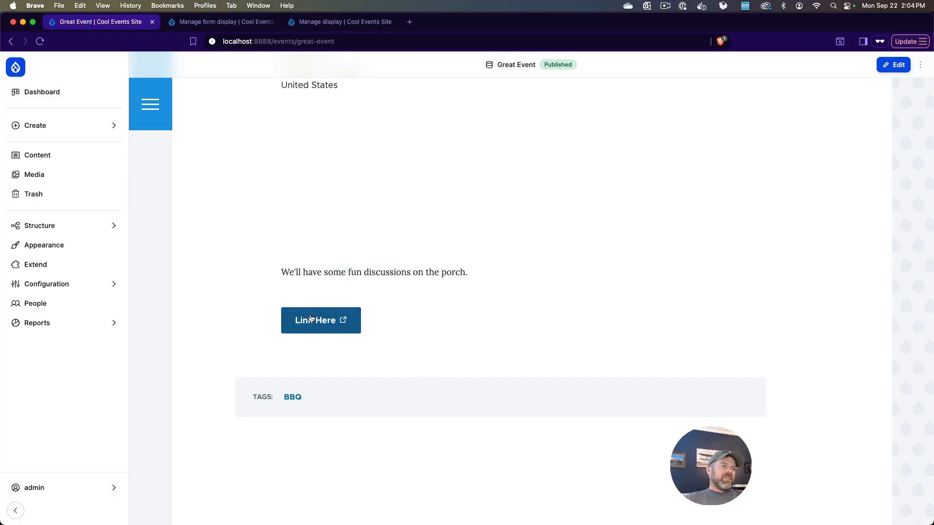
# - Follow the event's BBQ tag and examine how content is listed on the term page
pyautogui.click(293, 397)
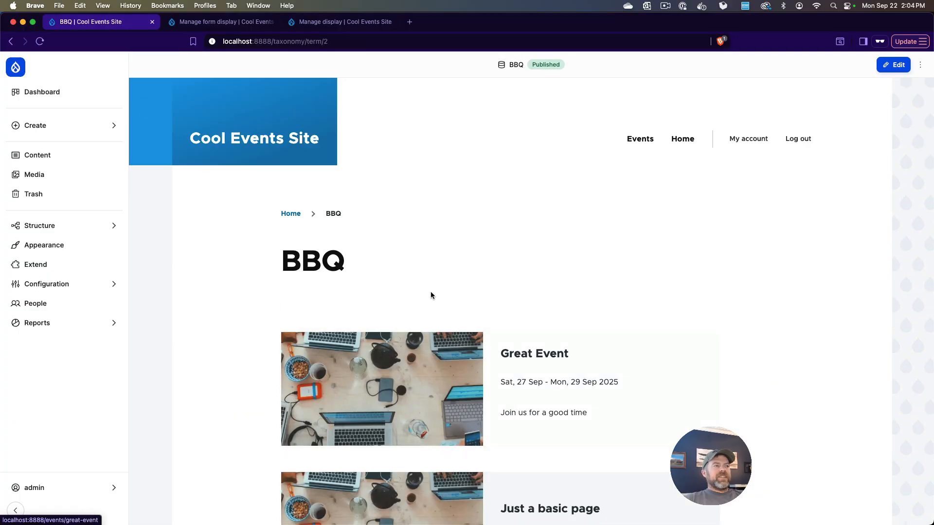
pyautogui.scroll(-7, 586, 312)
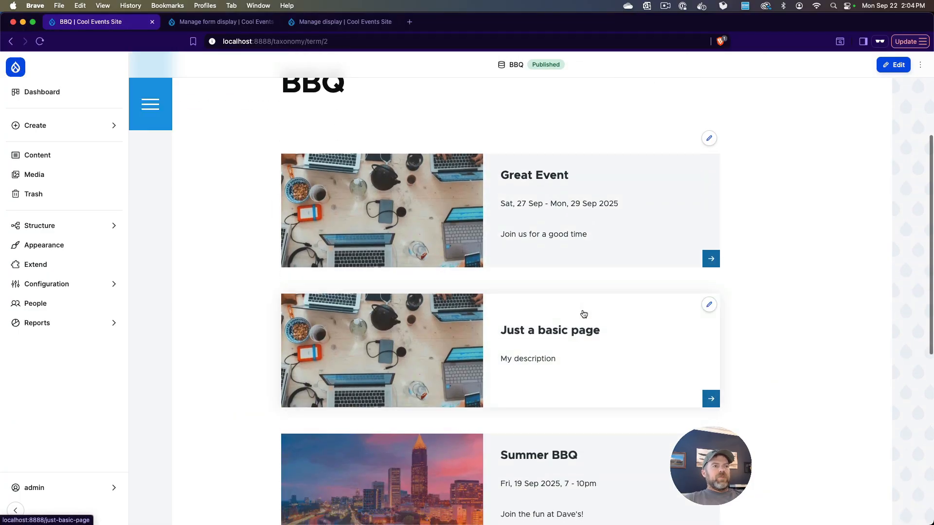
pyautogui.scroll(3, 583, 314)
pyautogui.scroll(5, 583, 314)
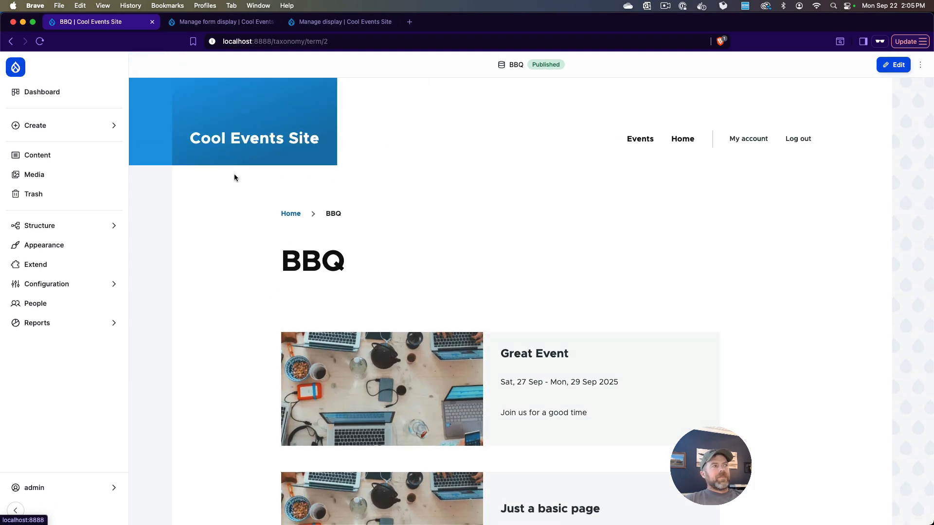
pyautogui.scroll(-2, 425, 263)
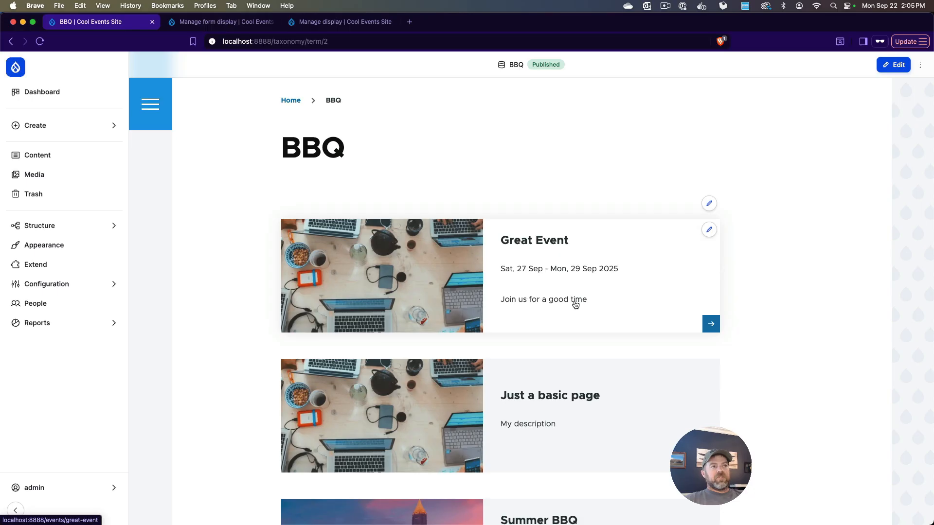
pyautogui.scroll(-2, 579, 292)
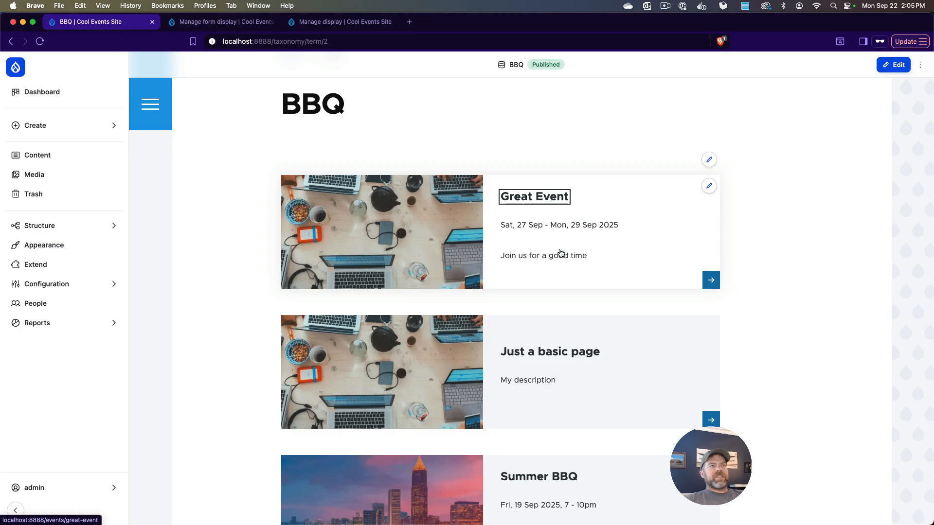
pyautogui.scroll(3, 569, 265)
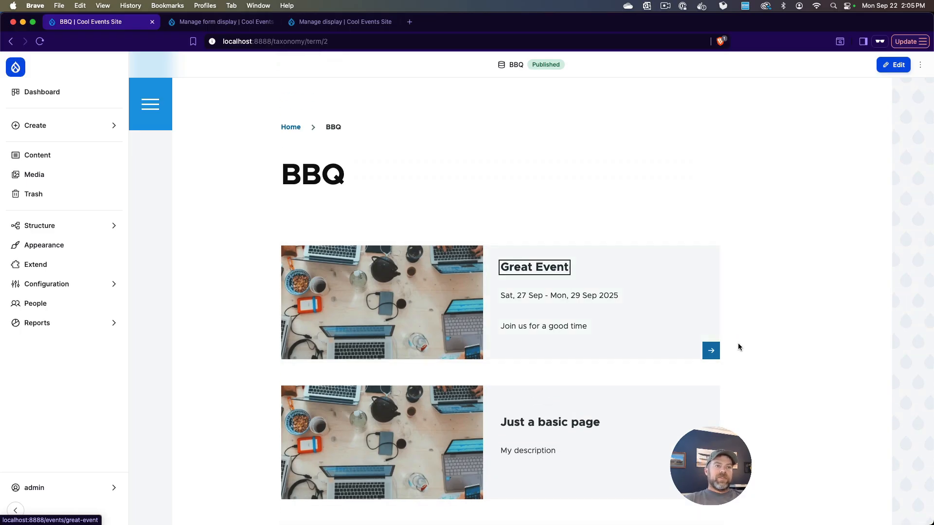
# - Reopen Great Event from the BBQ listing and check the area between its address and body text
pyautogui.click(710, 350)
pyautogui.scroll(-10, 416, 289)
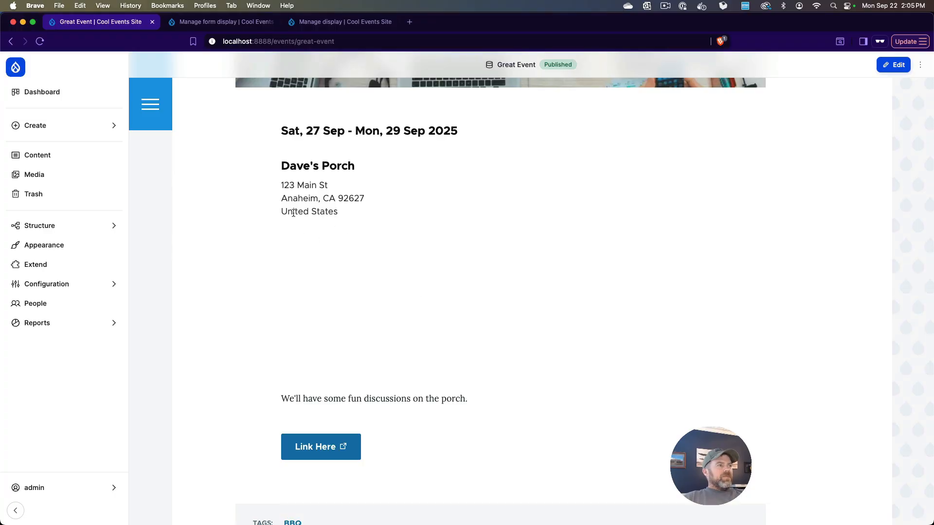
pyautogui.moveTo(282, 212); pyautogui.dragTo(495, 420)
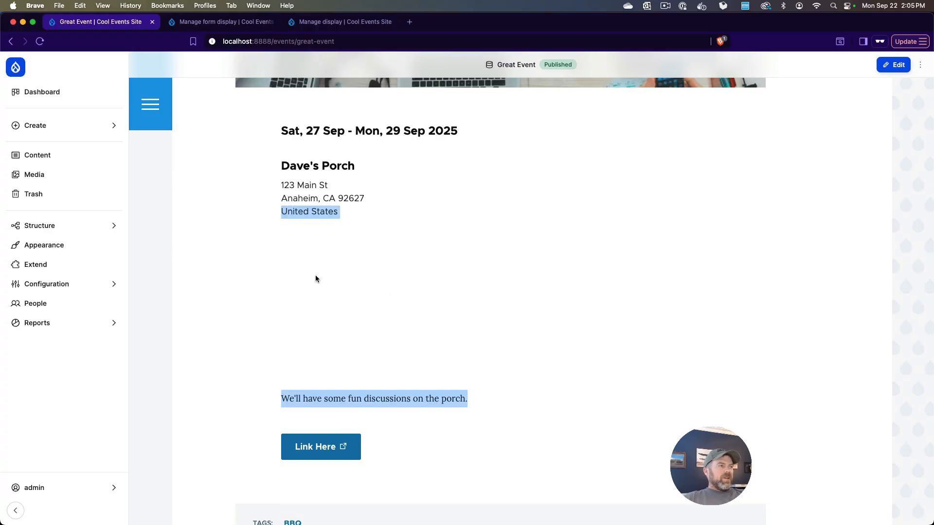
pyautogui.scroll(5, 440, 263)
pyautogui.scroll(-3, 441, 274)
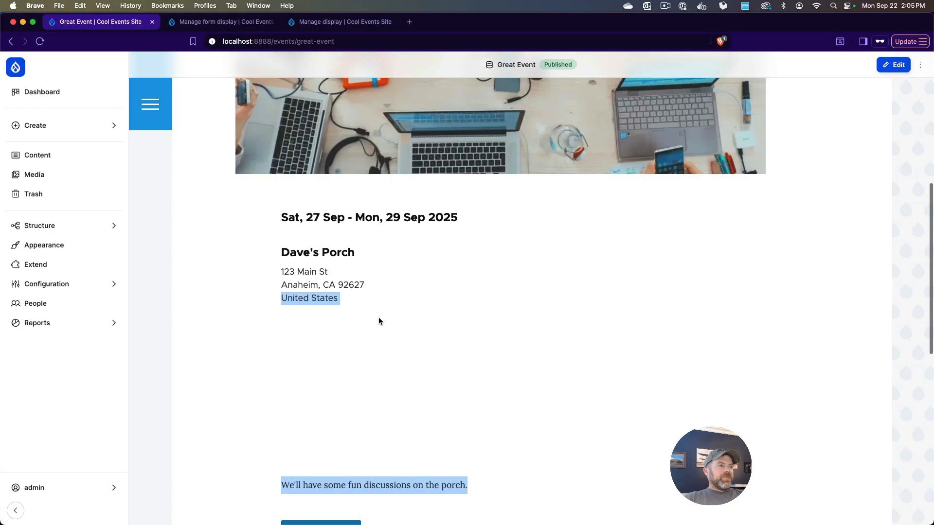
pyautogui.rightClick(330, 356)
pyautogui.click(360, 426)
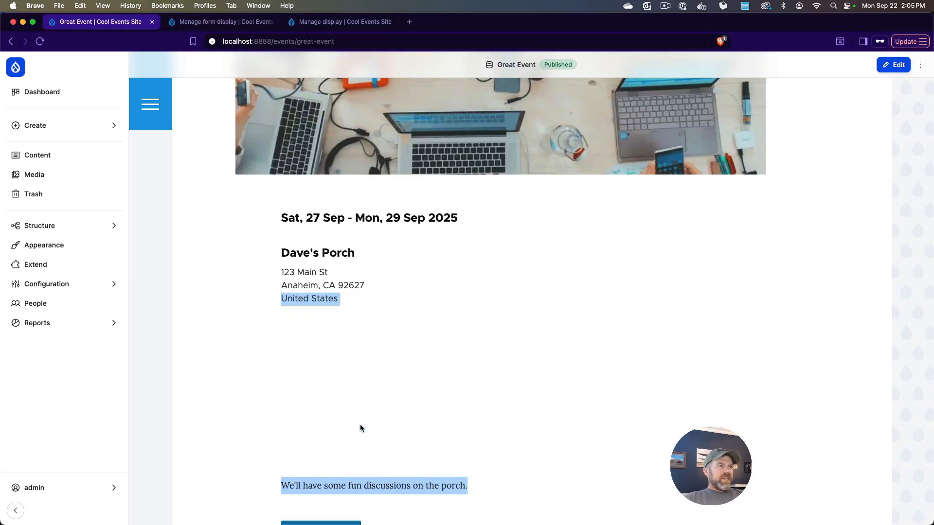
pyautogui.moveTo(243, 524); pyautogui.dragTo(933, 97)
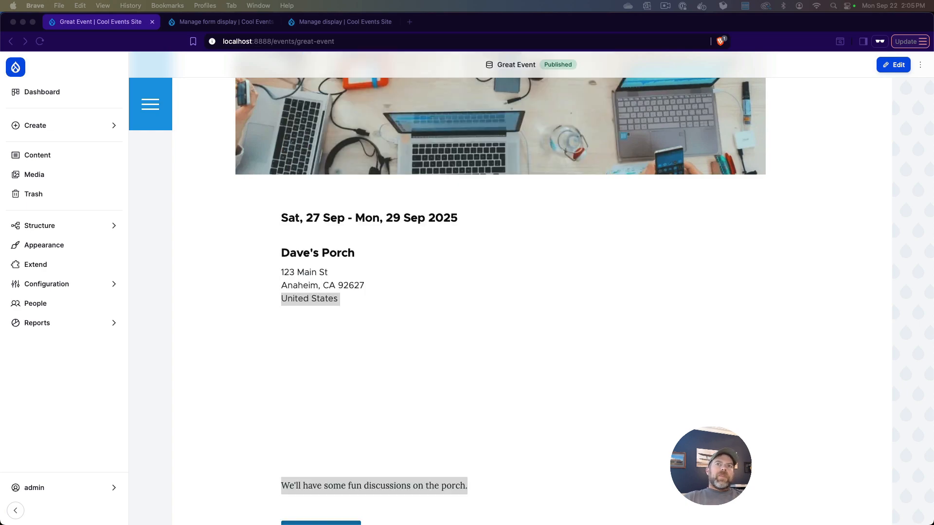
pyautogui.click(351, 285)
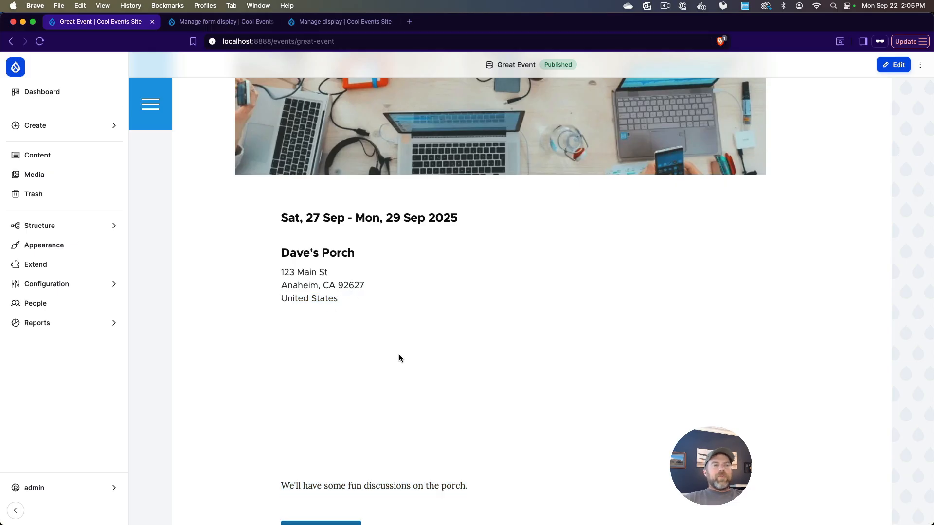
# - Examine the empty area below the address on the Great Event page and the localhost:8888 host in its URL
pyautogui.scroll(2, 362, 366)
pyautogui.scroll(5, 362, 366)
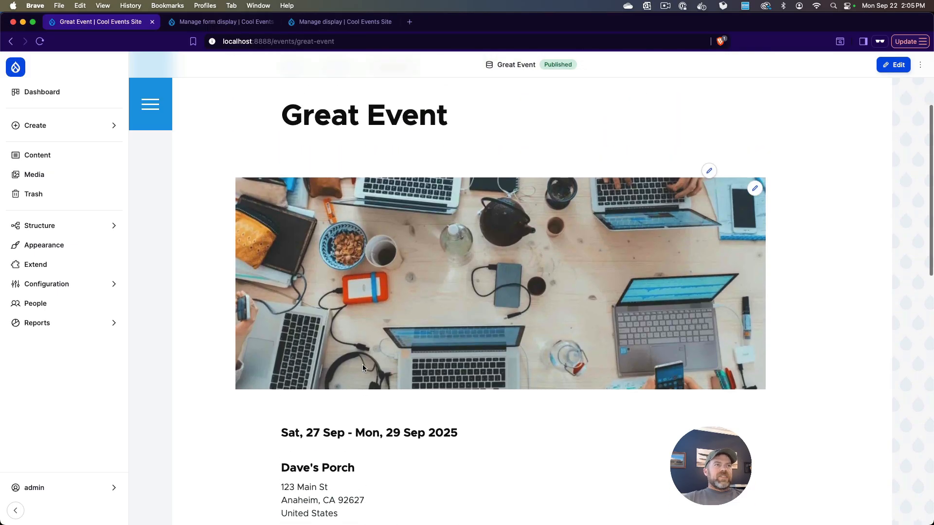
pyautogui.scroll(-5, 344, 361)
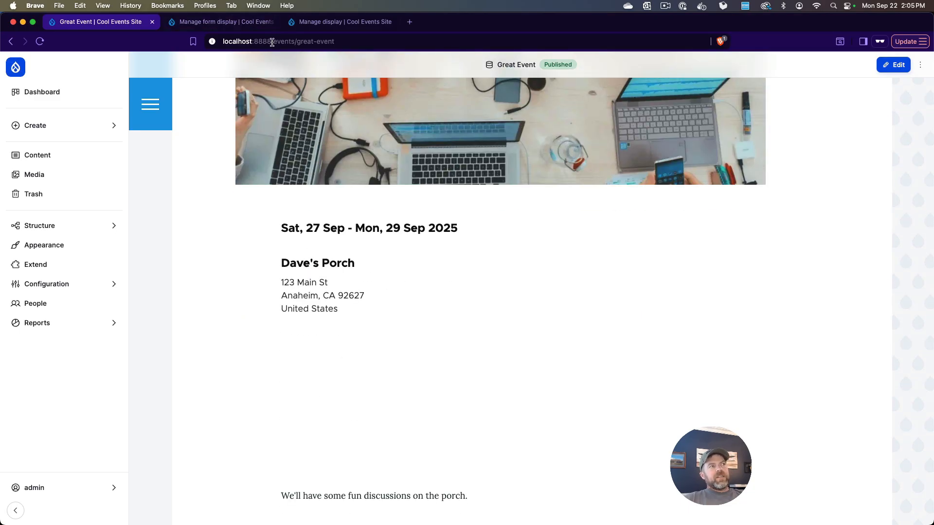
pyautogui.moveTo(271, 41); pyautogui.dragTo(218, 40)
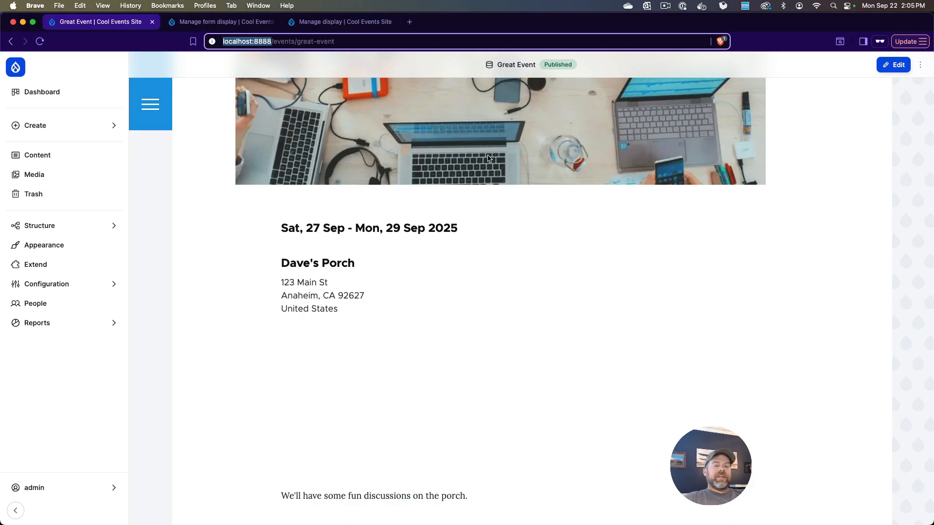
pyautogui.scroll(-3, 447, 404)
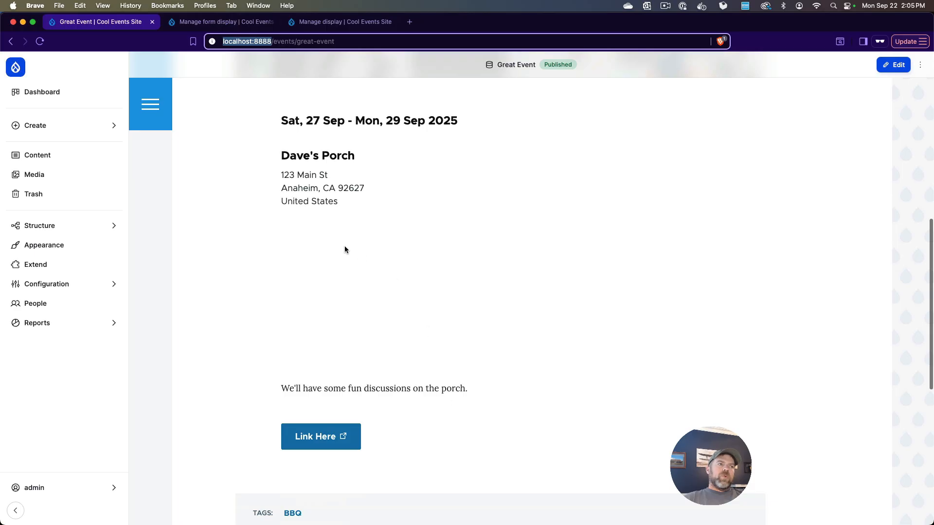
pyautogui.scroll(3, 442, 311)
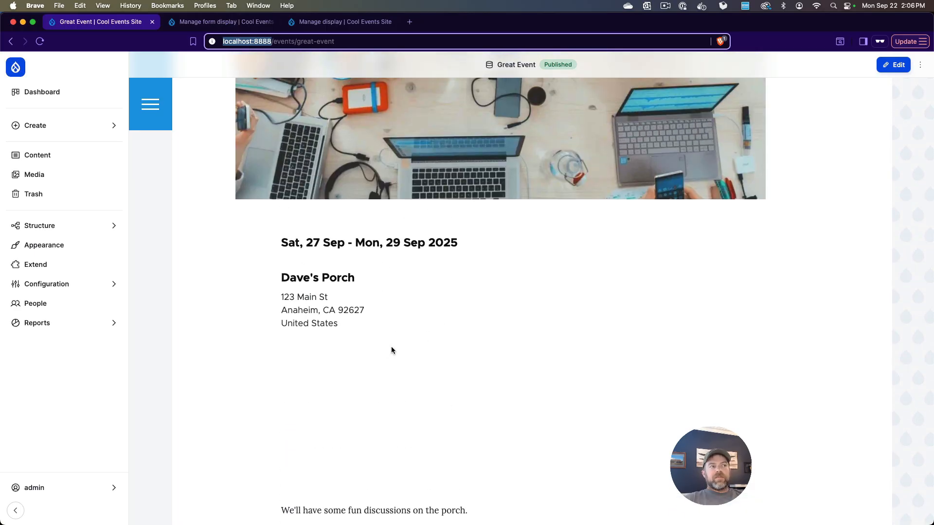
pyautogui.scroll(2, 393, 349)
pyautogui.click(253, 43)
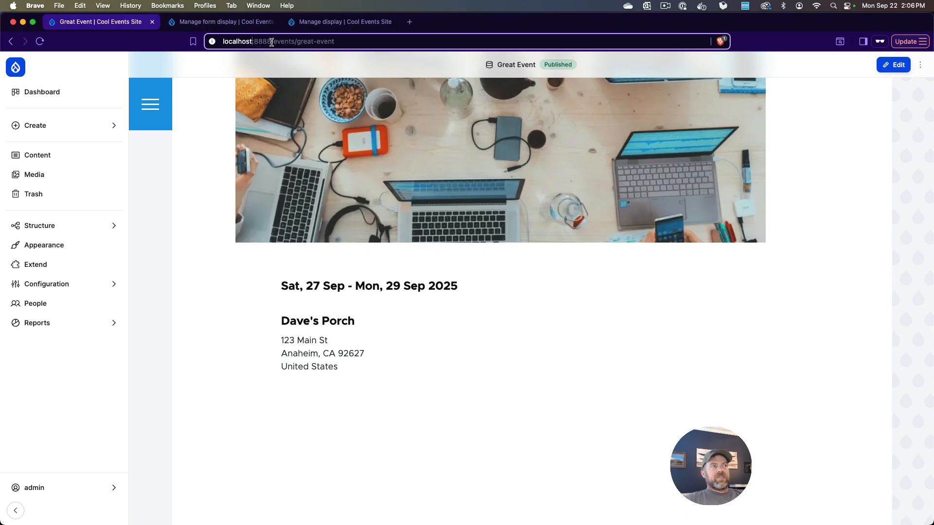
pyautogui.moveTo(271, 43); pyautogui.dragTo(223, 43)
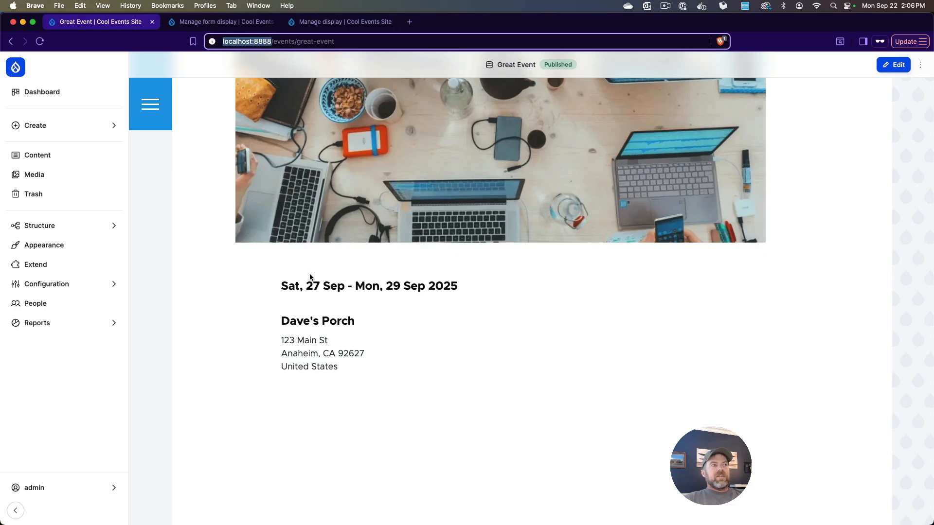
pyautogui.scroll(-2, 337, 310)
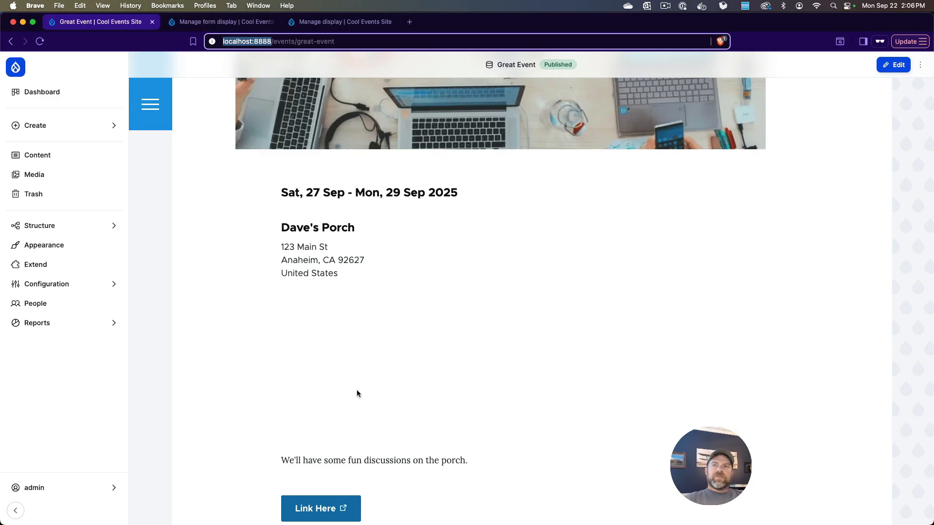
# - Open Great Event for editing and check its heading, title, featured image and date fields
pyautogui.scroll(5, 402, 370)
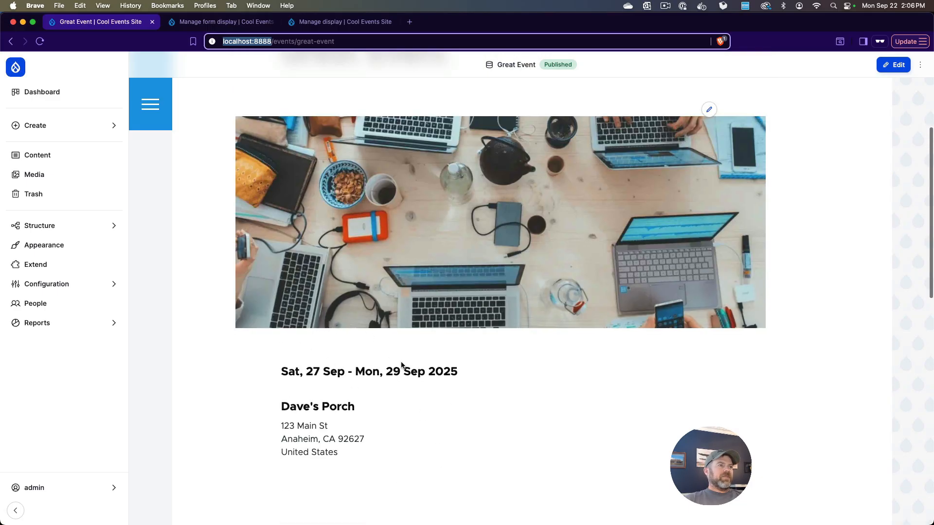
pyautogui.scroll(6, 401, 364)
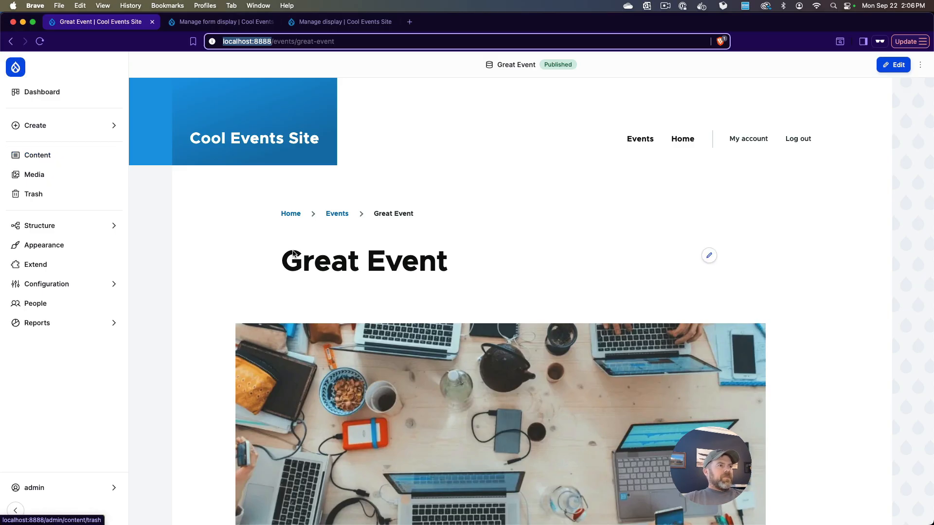
pyautogui.scroll(-7, 430, 278)
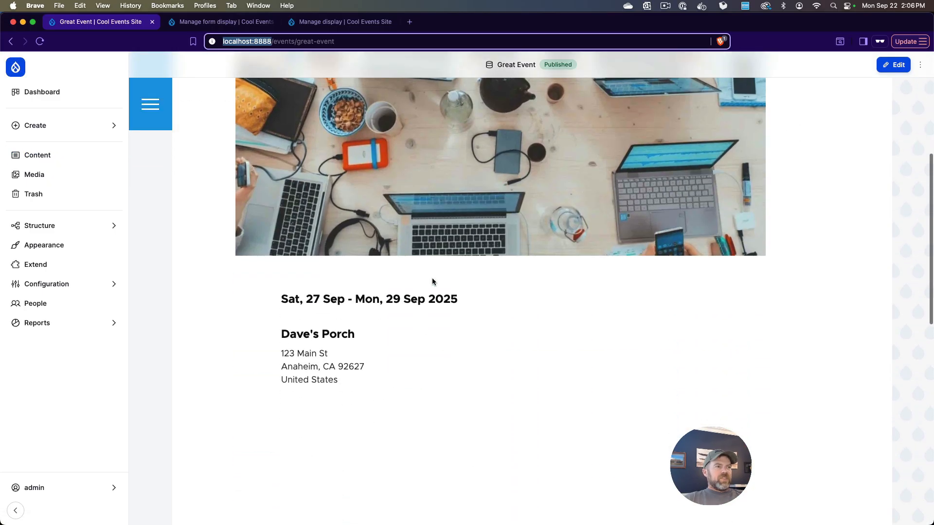
pyautogui.scroll(8, 433, 282)
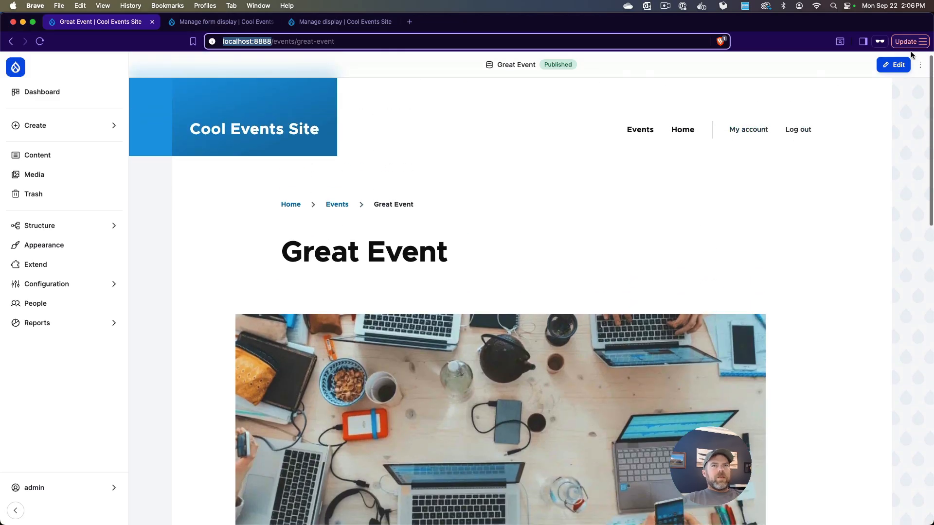
pyautogui.click(898, 67)
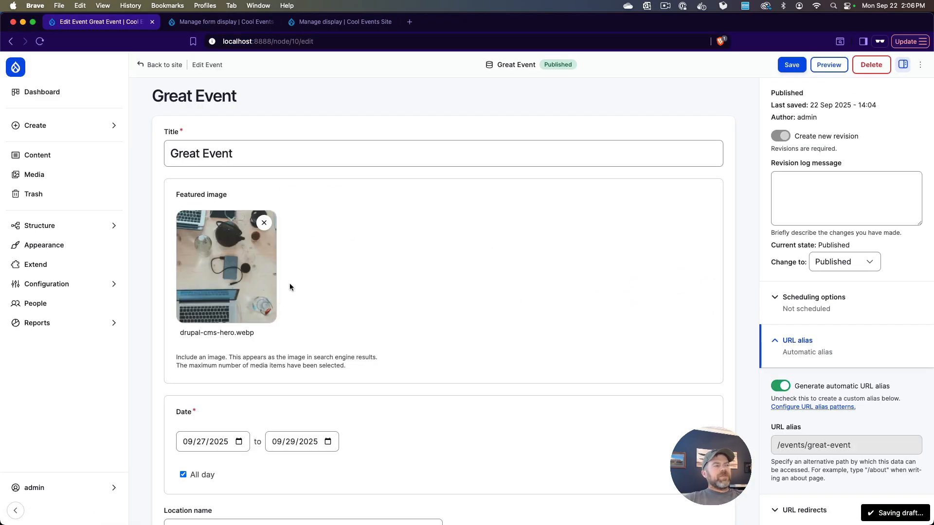
pyautogui.scroll(-1, 364, 340)
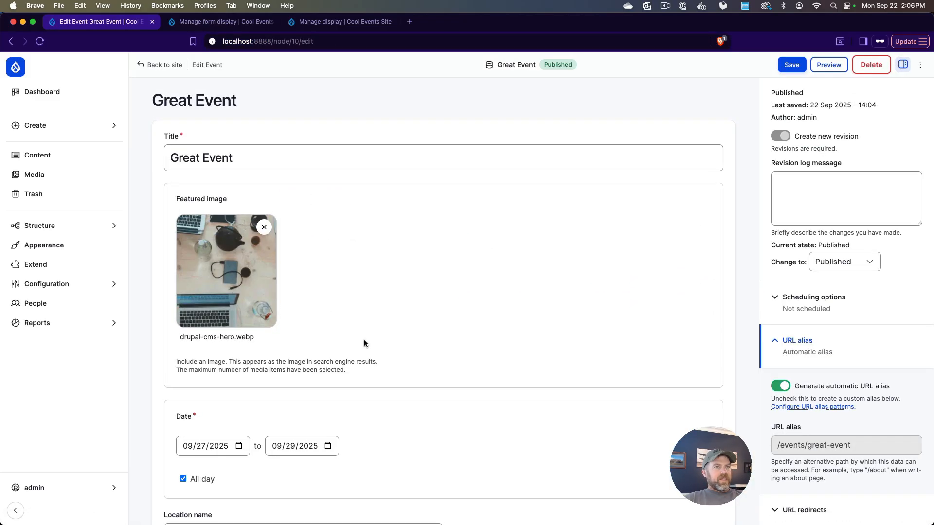
pyautogui.scroll(-1, 350, 335)
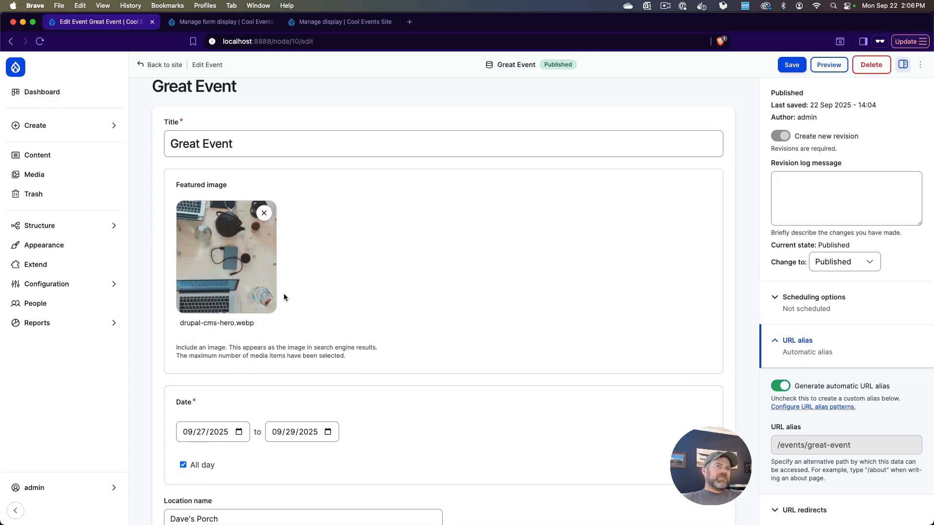
pyautogui.scroll(1, 287, 294)
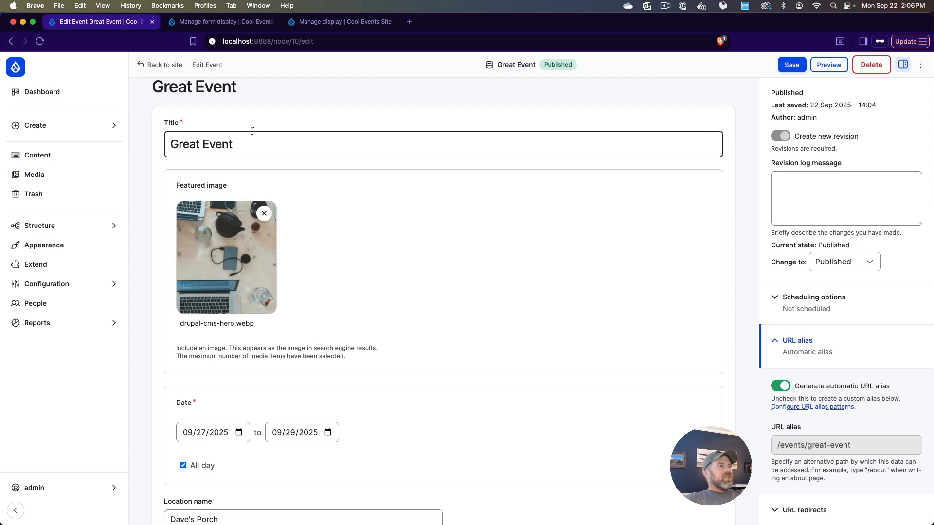
pyautogui.scroll(1, 233, 126)
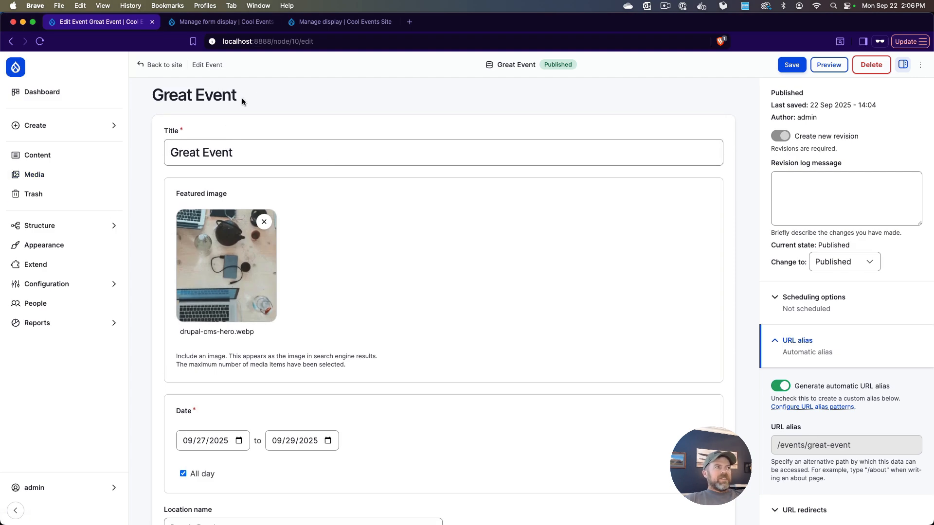
pyautogui.moveTo(241, 97); pyautogui.dragTo(154, 96)
pyautogui.click(285, 102)
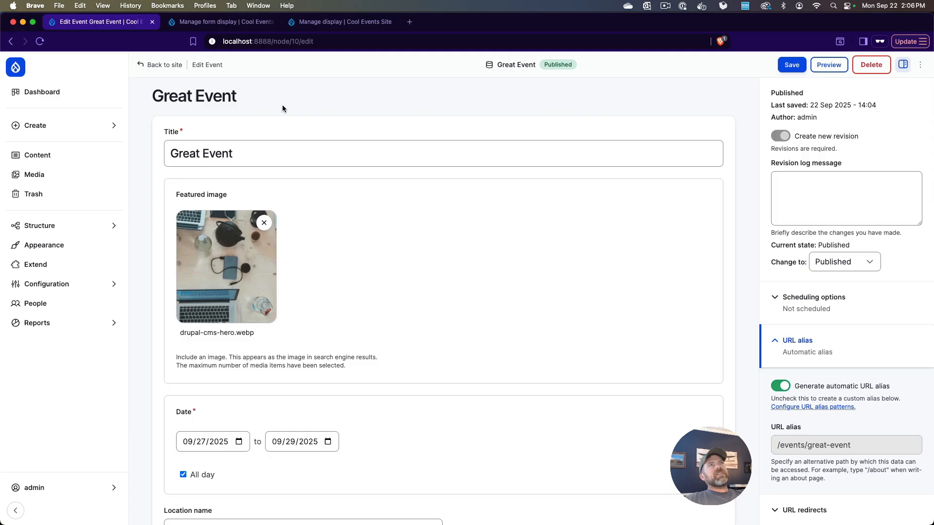
# - Review the event's edit form from the title down to the address, description and content fields
pyautogui.scroll(-1, 332, 174)
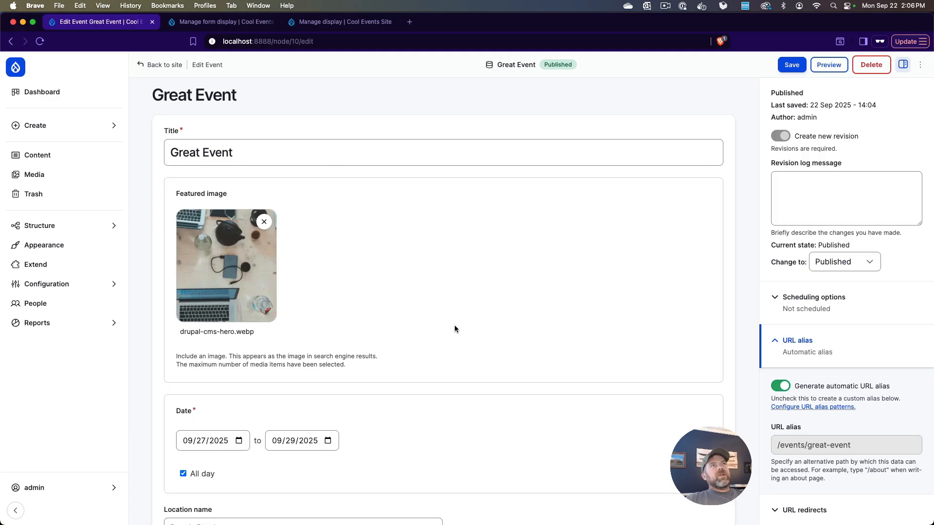
pyautogui.scroll(-1, 459, 353)
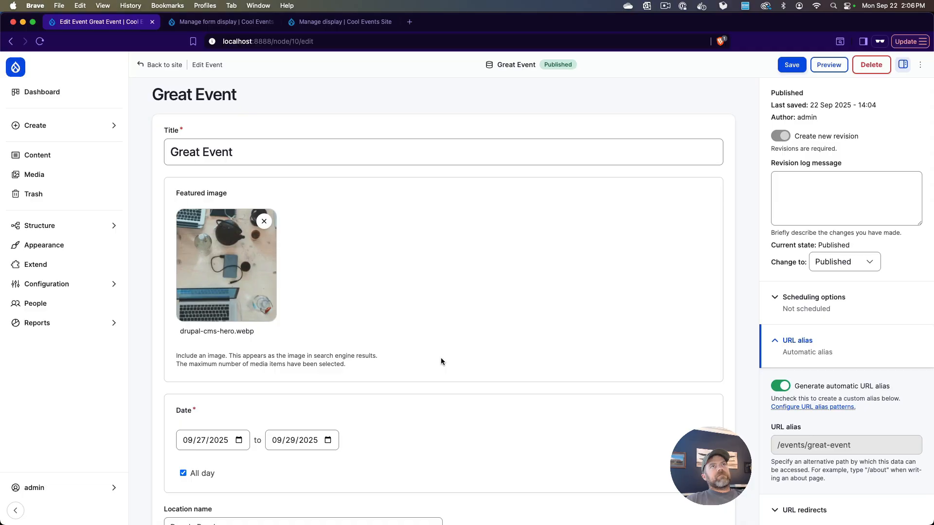
pyautogui.scroll(1, 441, 354)
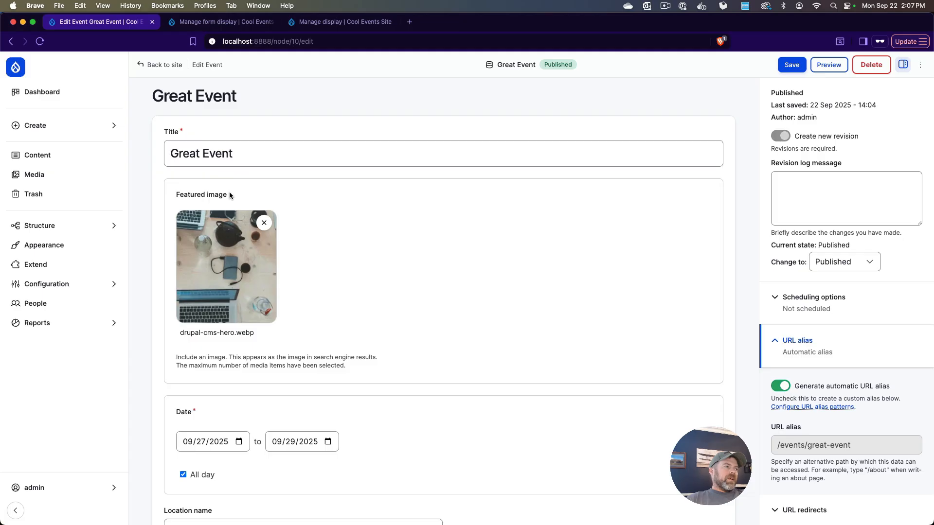
pyautogui.scroll(-15, 233, 246)
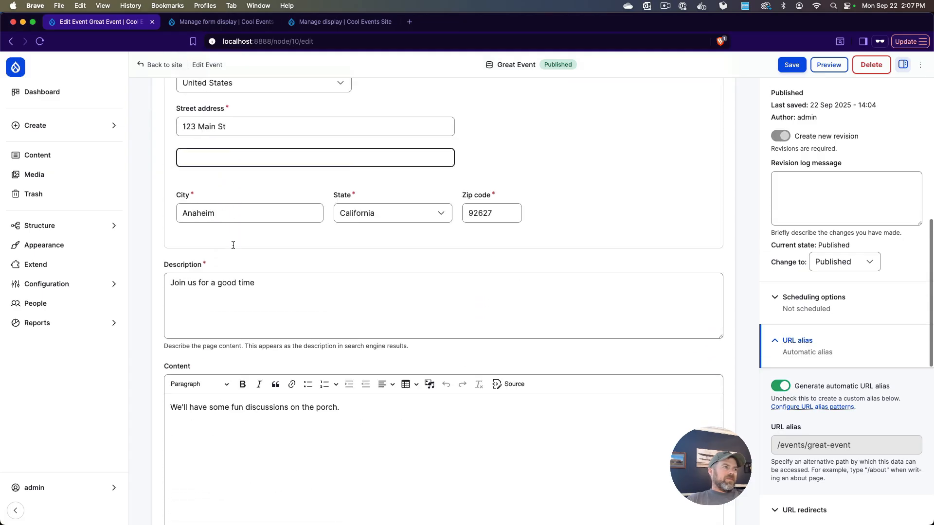
pyautogui.scroll(15, 233, 246)
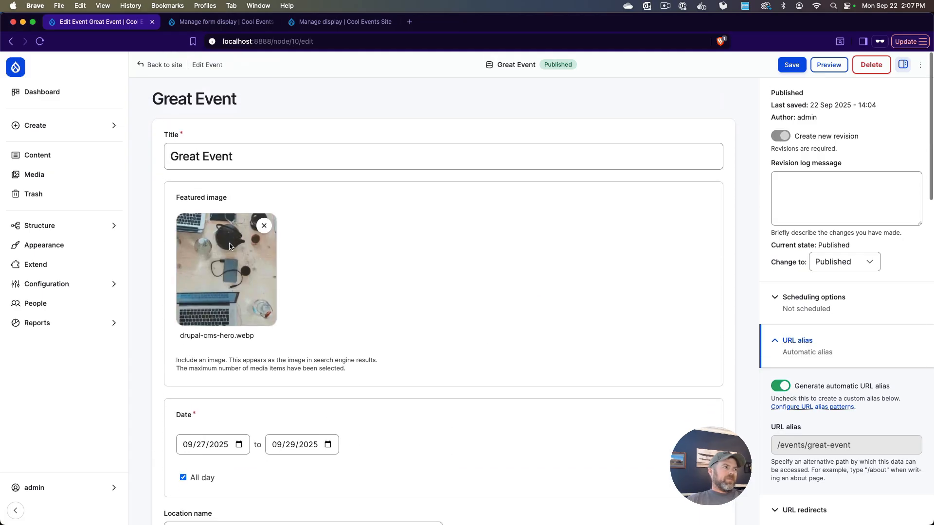
# - Open the content types list in a separate browser tab and go to the Event type's field management
pyautogui.click(76, 230)
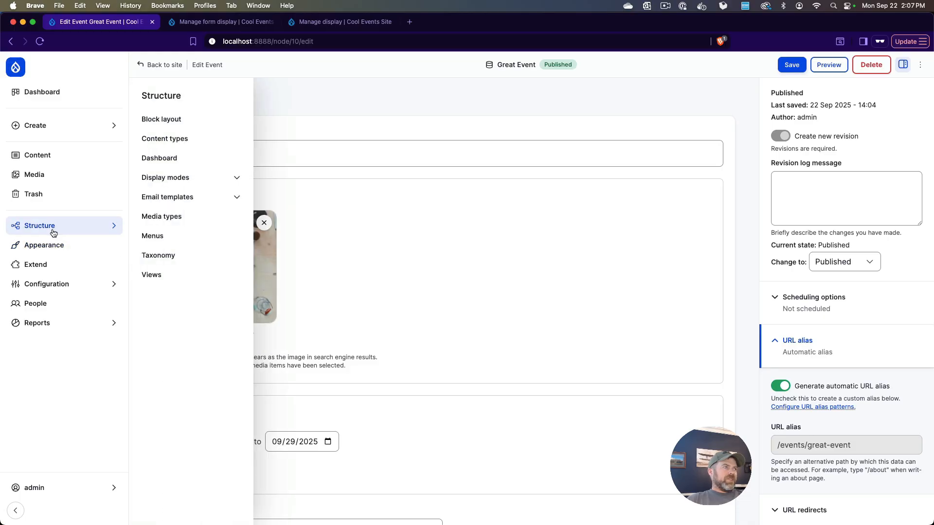
pyautogui.keyDown('super'); pyautogui.click(177, 140); pyautogui.keyUp('super')
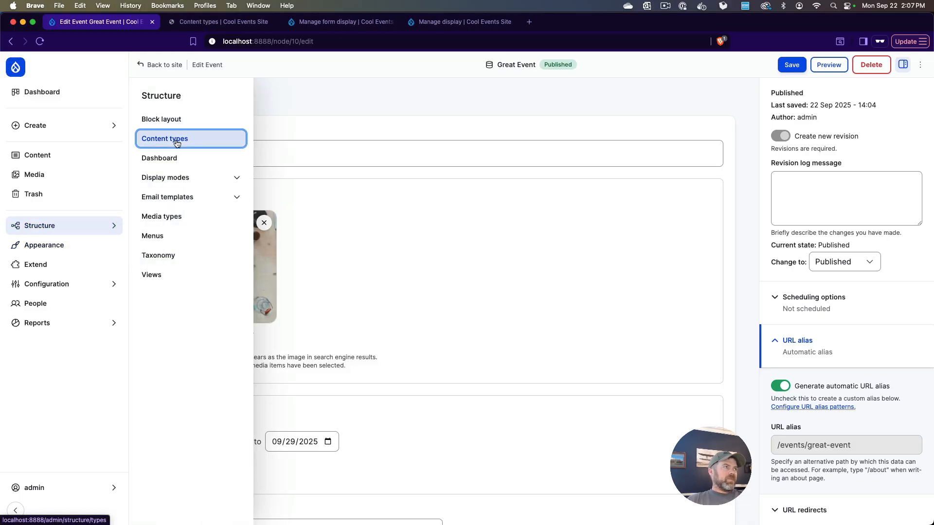
pyautogui.click(202, 23)
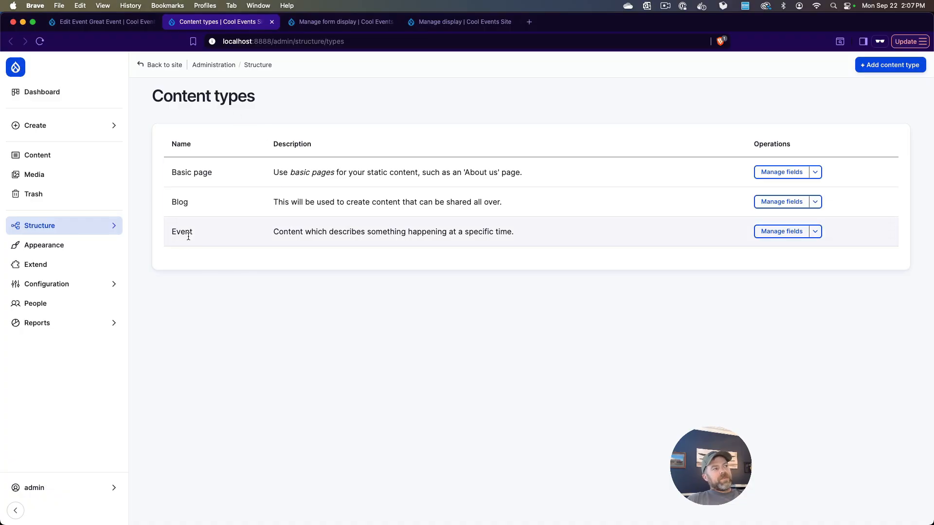
pyautogui.click(788, 234)
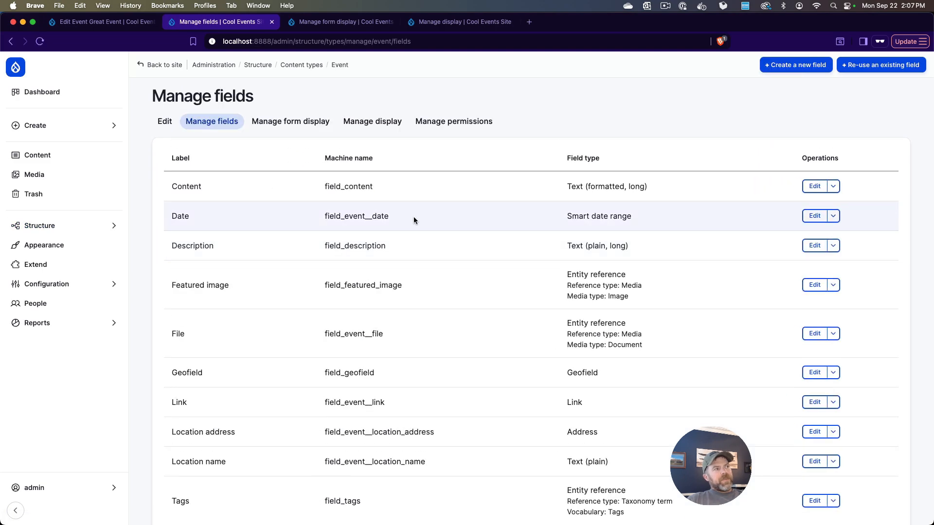
# - Add a field labelled "Dress Code" to the Event content type, using the Text (plain) field type
pyautogui.scroll(-3, 237, 257)
pyautogui.scroll(2, 361, 271)
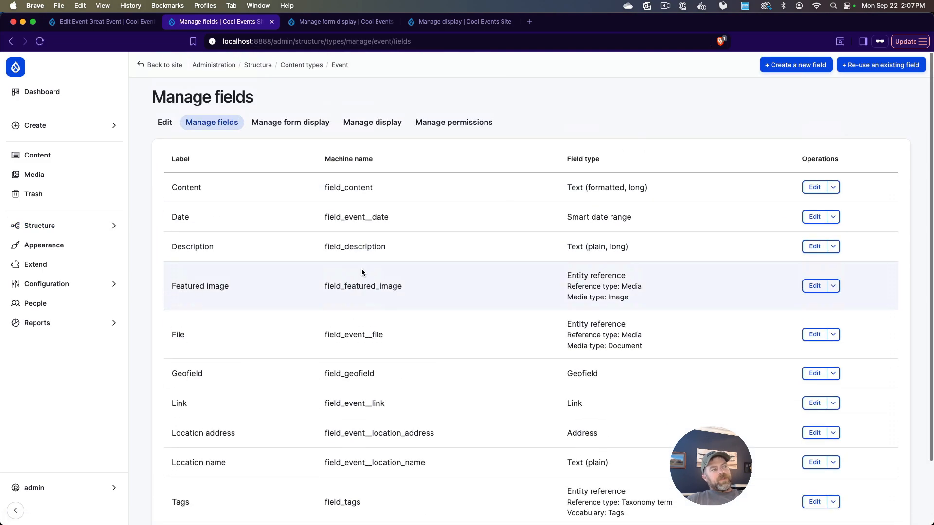
pyautogui.scroll(-2, 224, 328)
pyautogui.scroll(2, 504, 185)
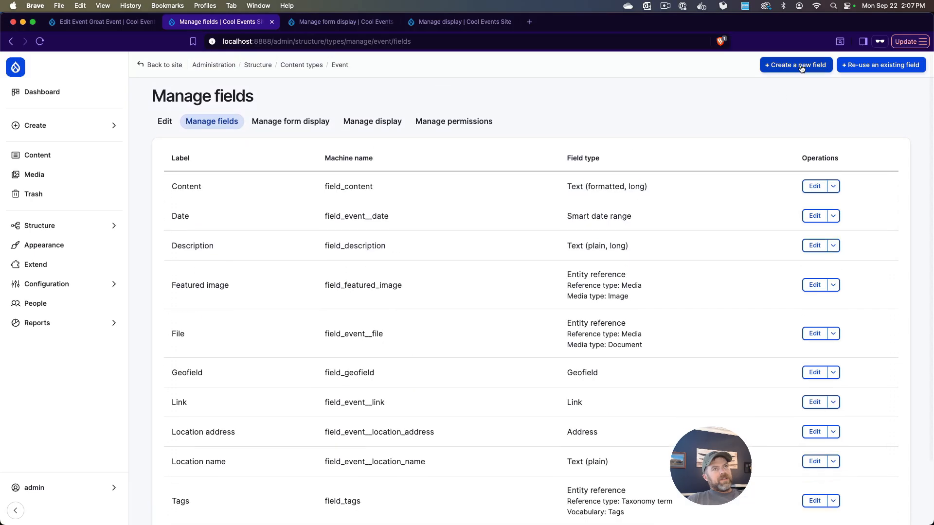
pyautogui.click(781, 67)
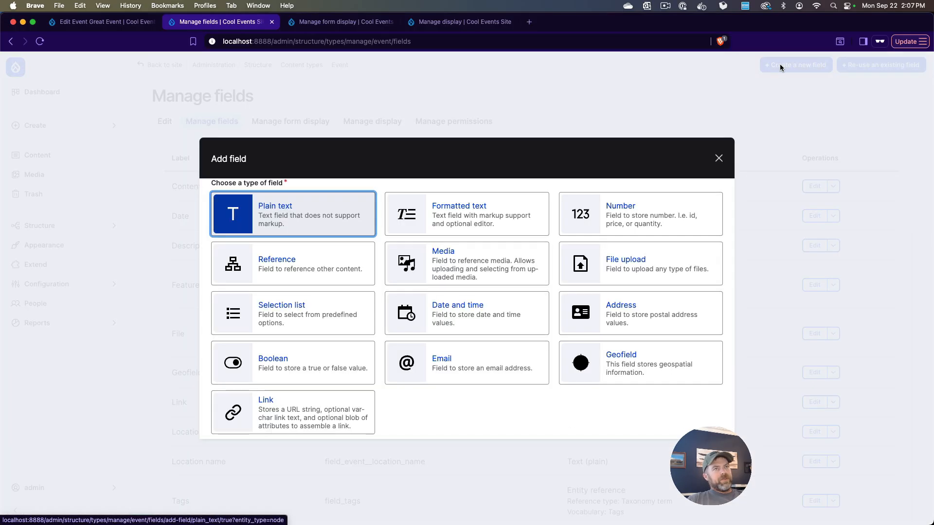
pyautogui.click(270, 217)
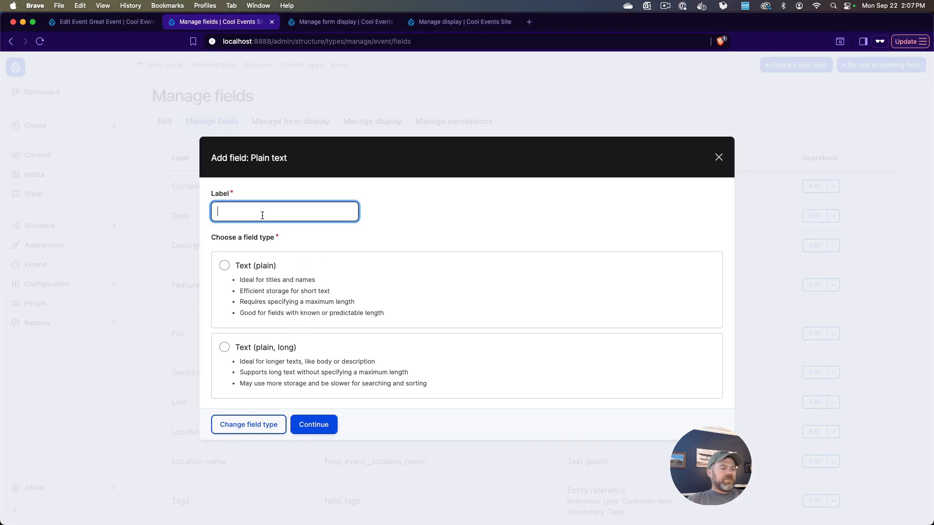
pyautogui.write('Dress Code')
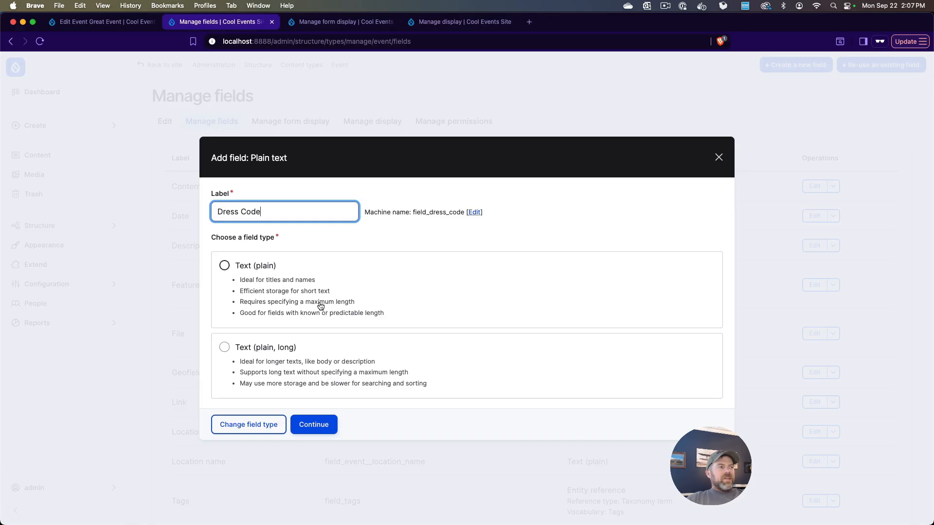
pyautogui.click(224, 266)
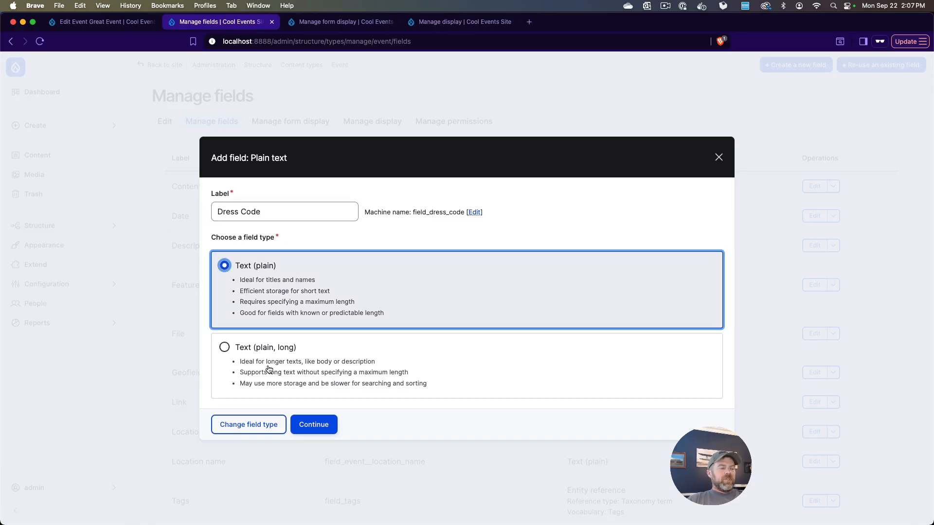
pyautogui.click(314, 424)
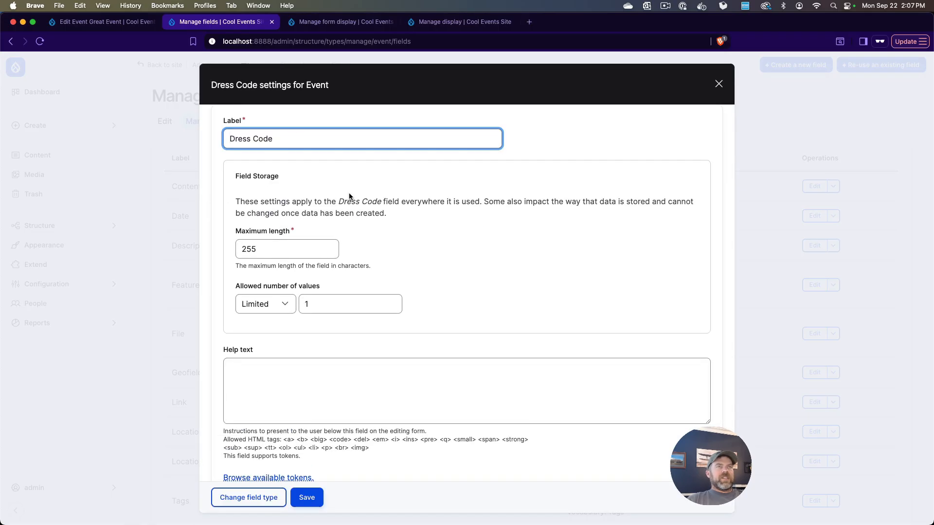
# - Set the Dress Code field's allowed number of values to Unlimited
pyautogui.scroll(-2, 363, 248)
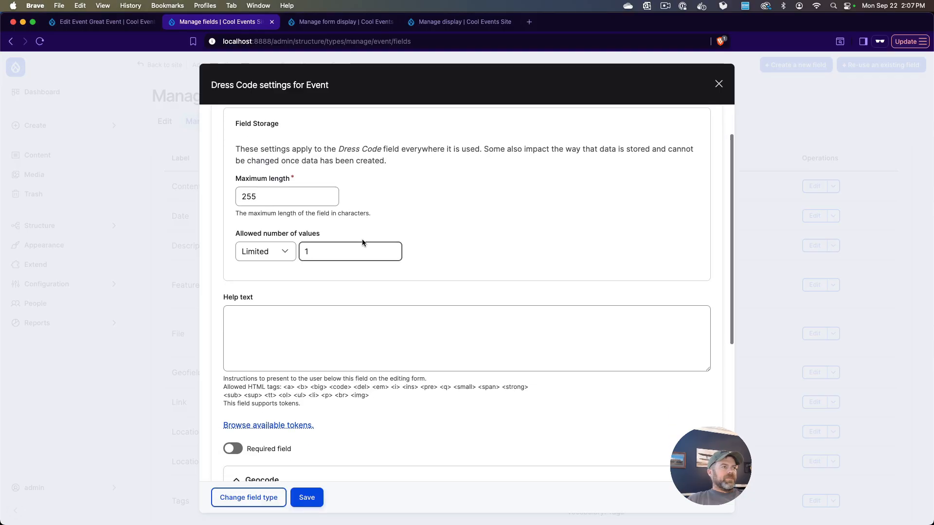
pyautogui.click(275, 252)
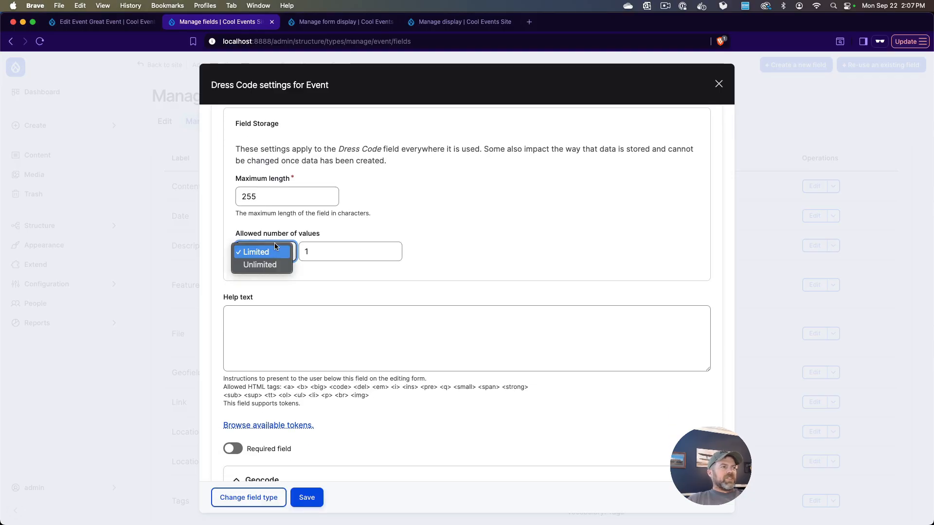
pyautogui.click(271, 267)
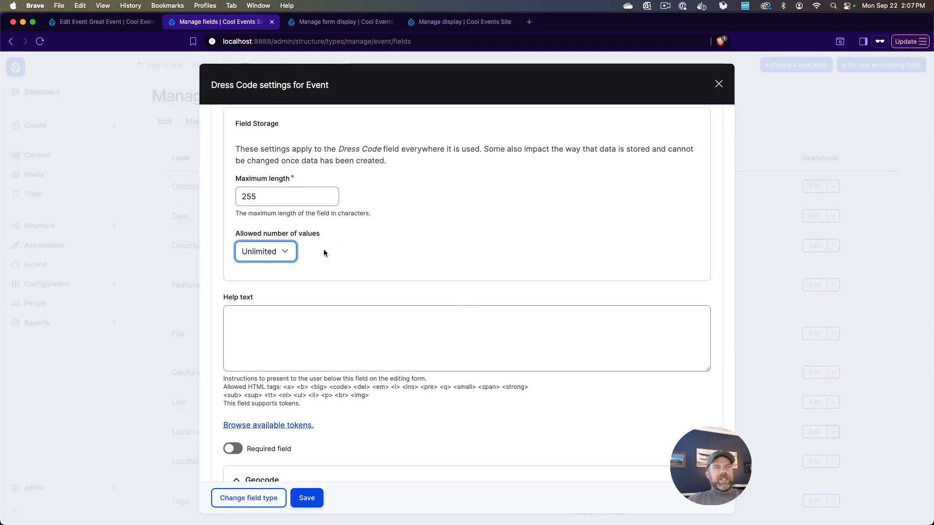
pyautogui.scroll(2, 341, 263)
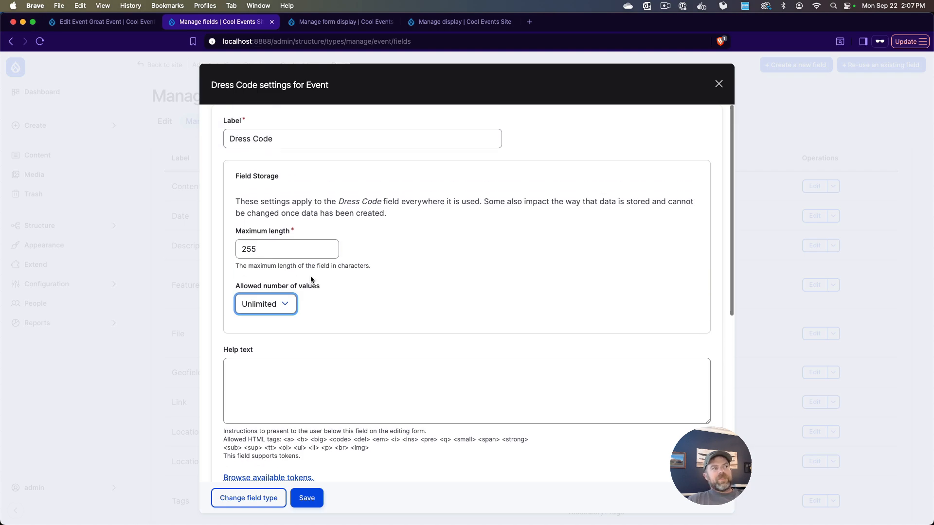
# - Collapse the Geocode settings and try the Dress Code field's required option, switching it back off
pyautogui.scroll(-5, 309, 296)
pyautogui.scroll(-5, 284, 301)
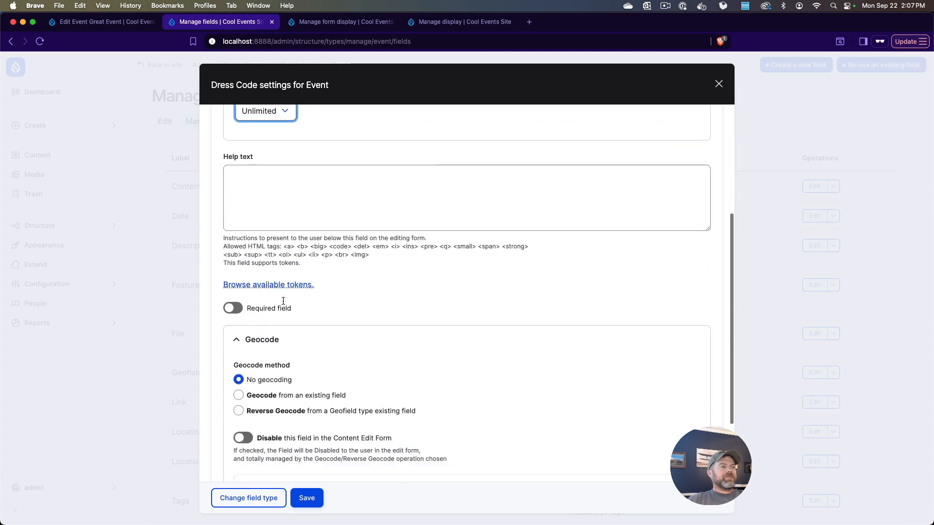
pyautogui.click(263, 289)
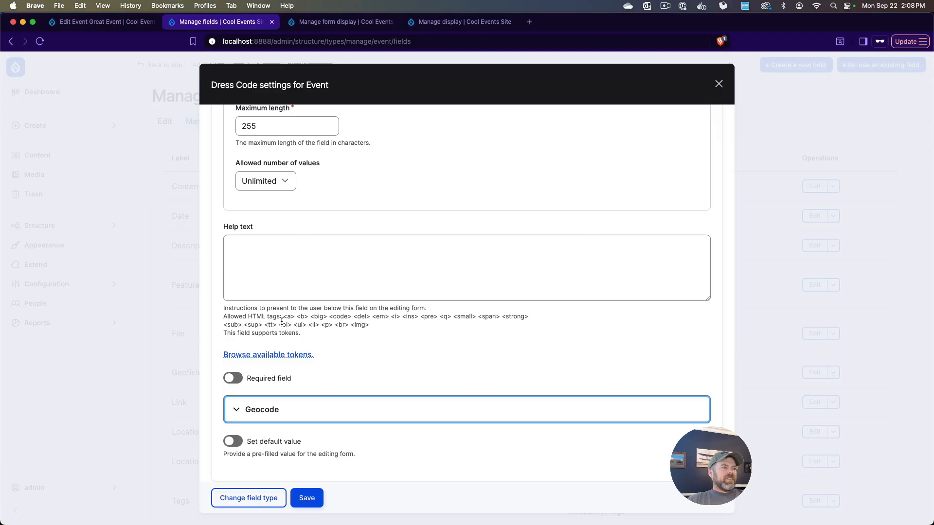
pyautogui.click(233, 379)
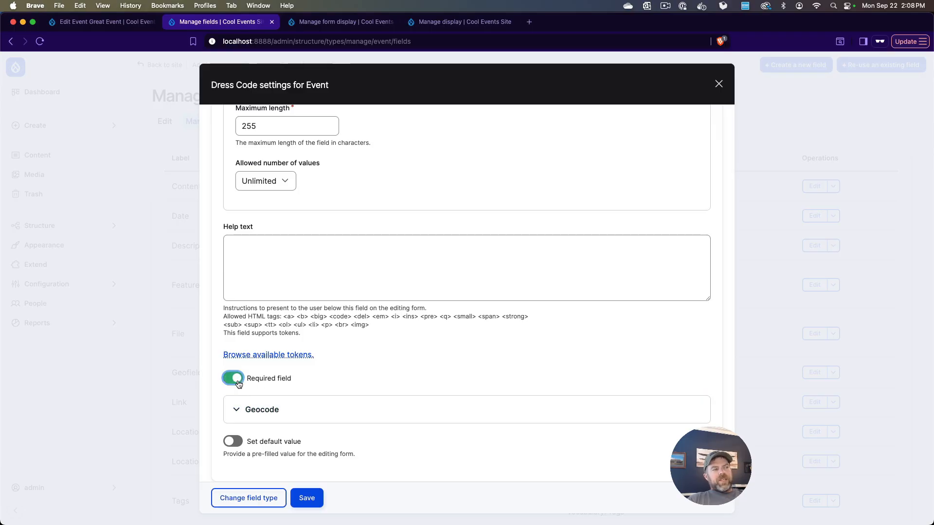
pyautogui.click(237, 381)
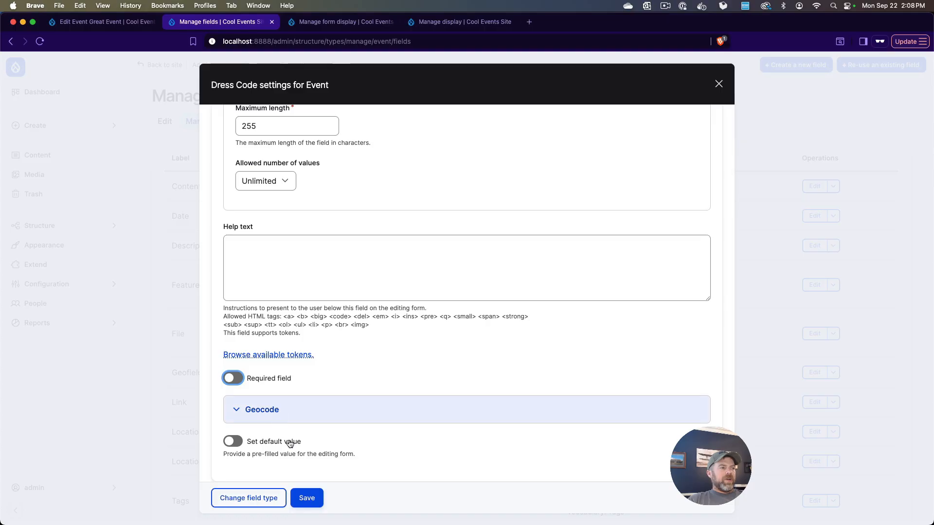
# - Enable default values for Dress Code with the entries "Shoes and shirt required" and "Pants", and save the field
pyautogui.click(235, 442)
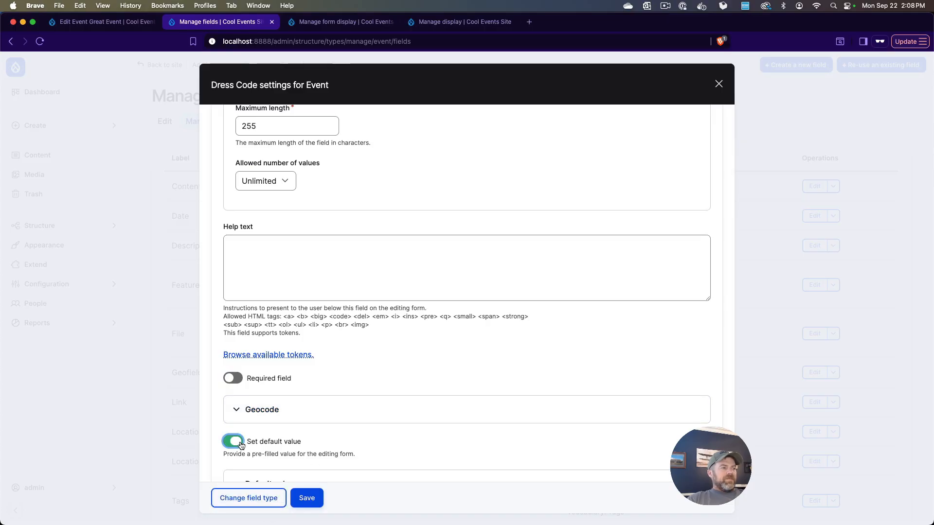
pyautogui.scroll(-5, 290, 421)
pyautogui.click(292, 403)
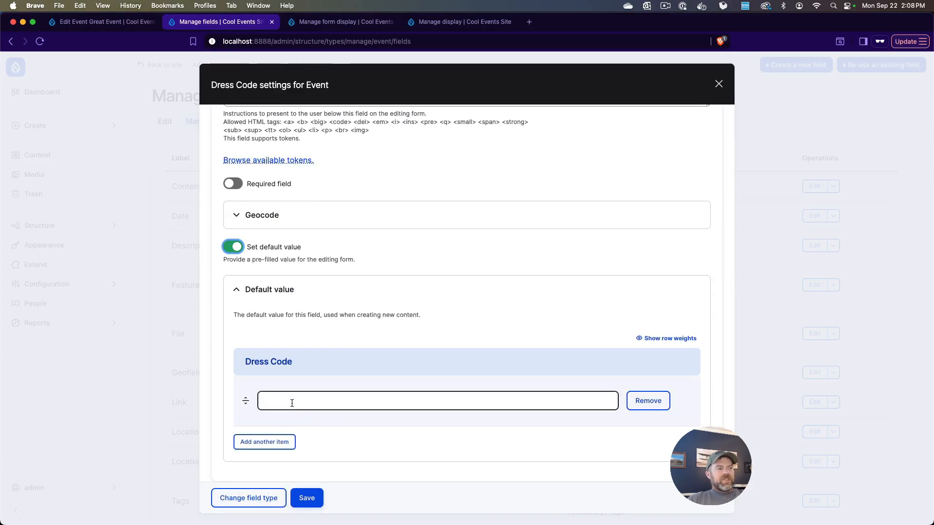
pyautogui.click(304, 402)
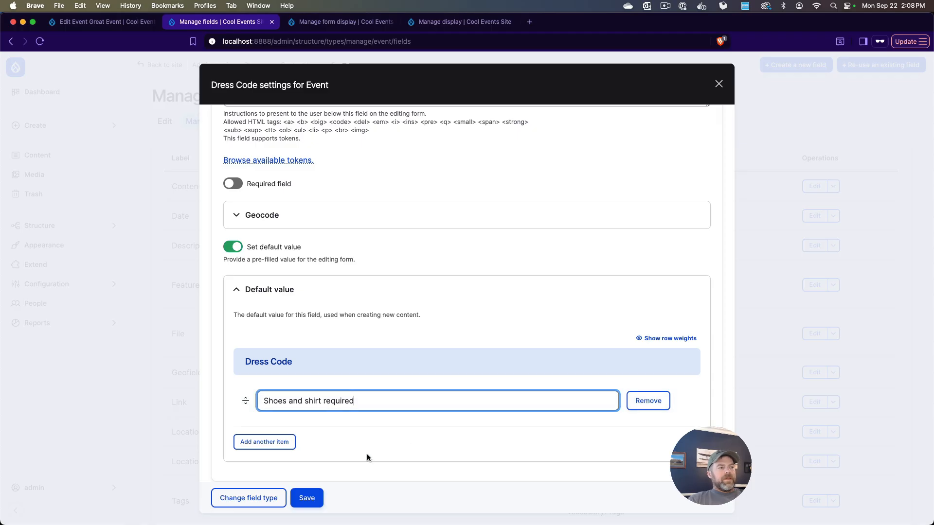
pyautogui.click(264, 442)
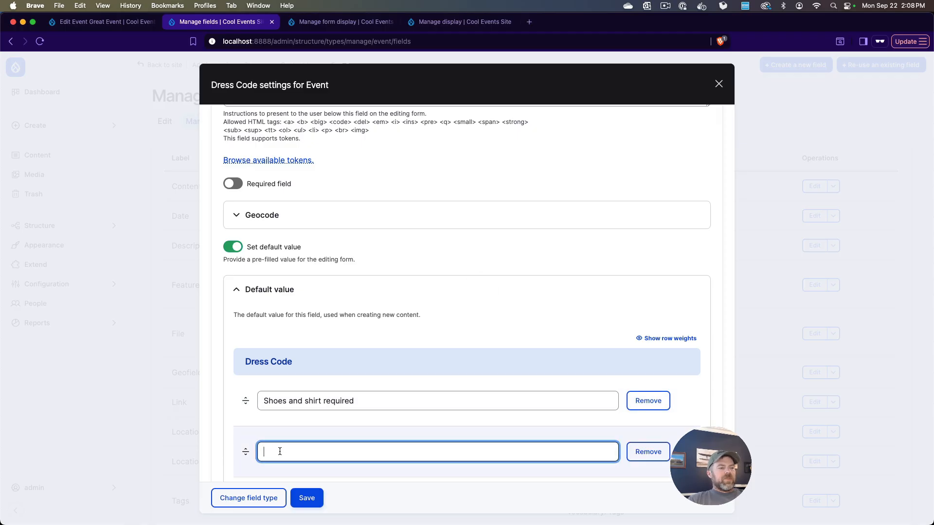
pyautogui.scroll(-1, 265, 451)
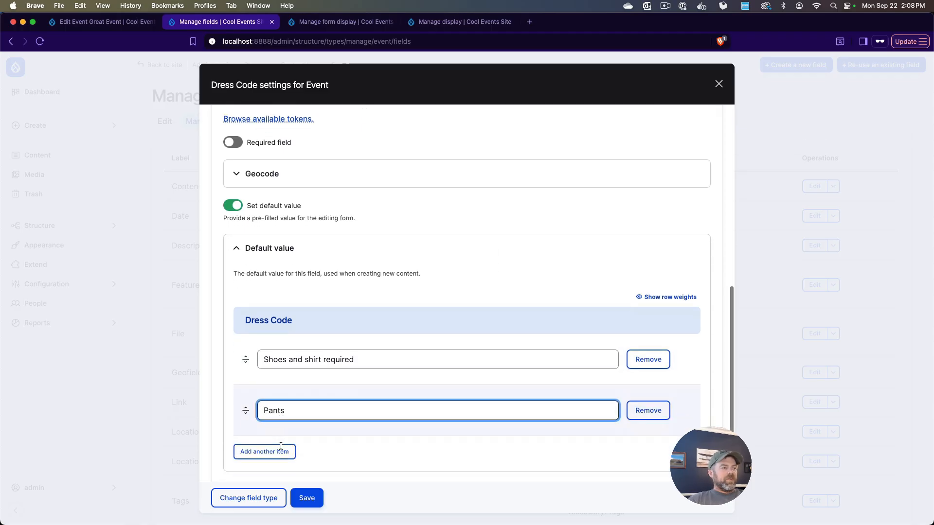
pyautogui.click(317, 497)
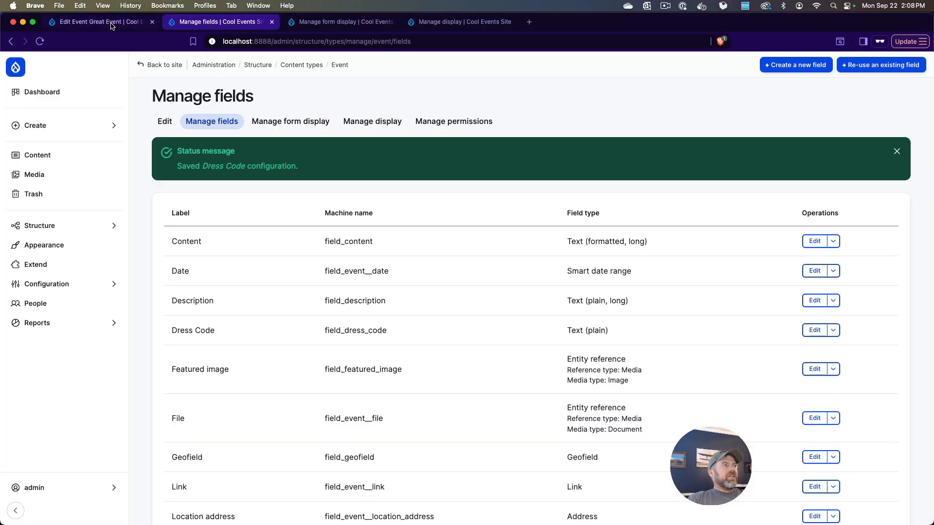
# - Open a new Event form in the event's browser tab and check the Dress Code section at its end
pyautogui.click(87, 23)
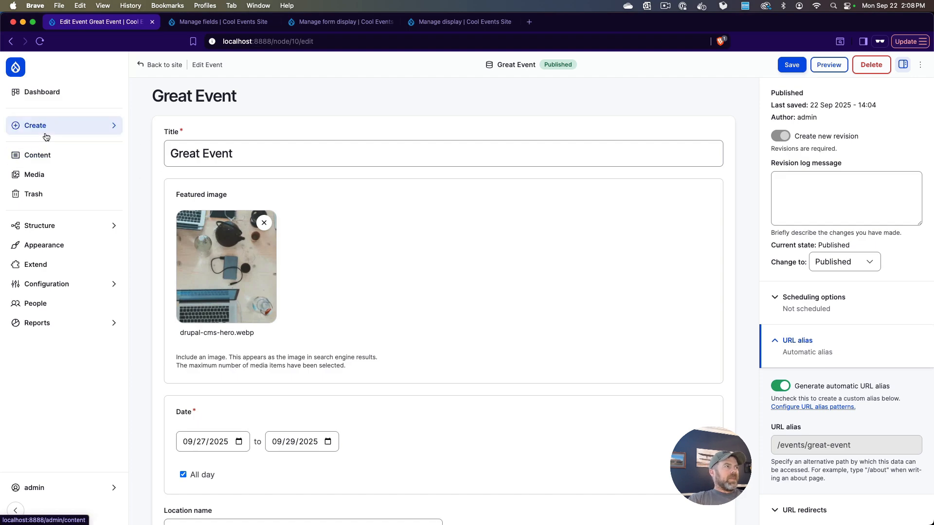
pyautogui.moveTo(46, 135)
pyautogui.click(159, 163)
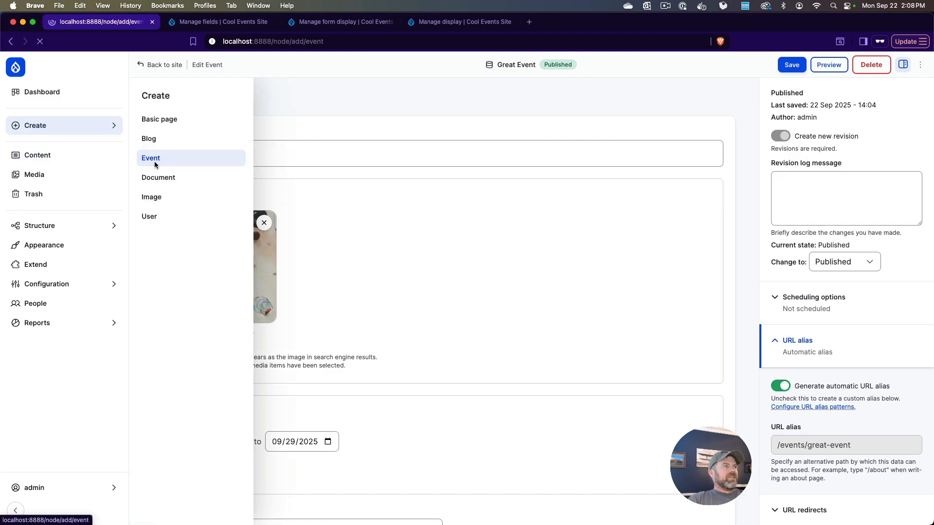
pyautogui.scroll(-3, 322, 235)
pyautogui.scroll(3, 314, 229)
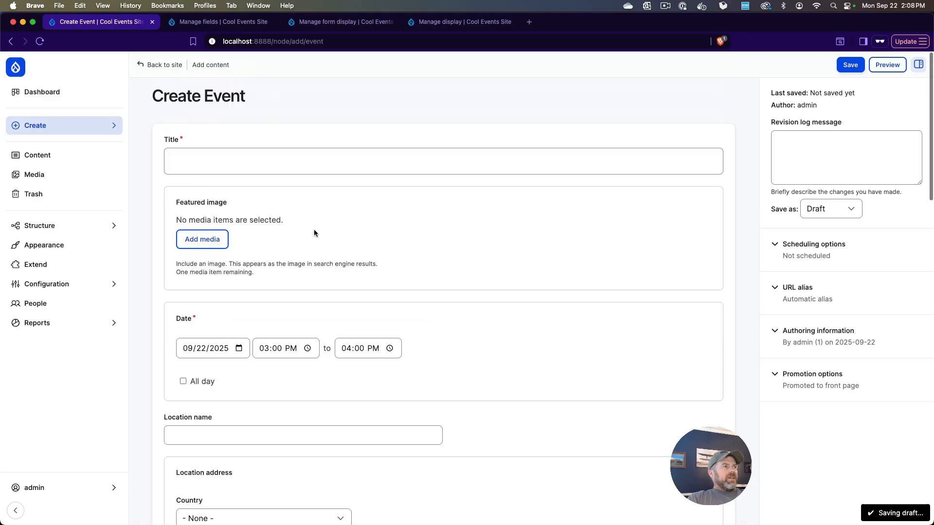
pyautogui.scroll(-1, 217, 229)
pyautogui.scroll(-20, 216, 229)
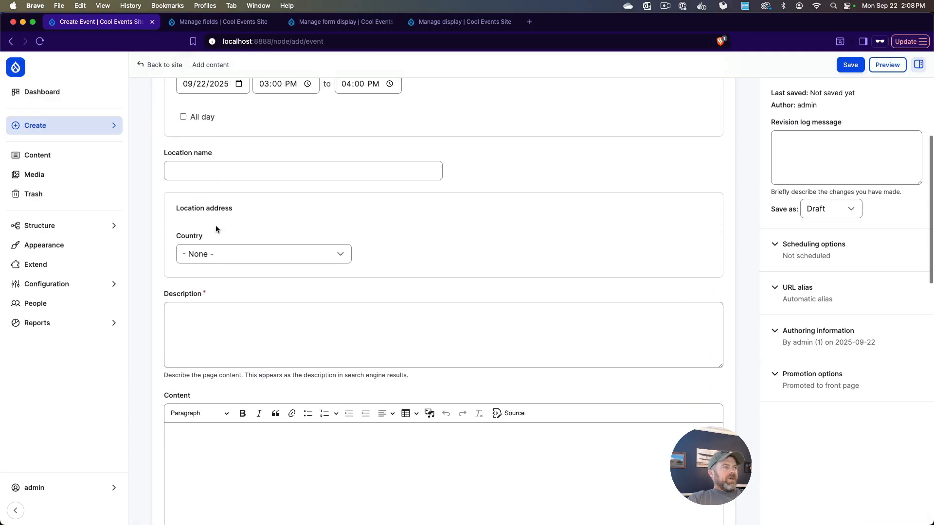
pyautogui.scroll(-2, 211, 266)
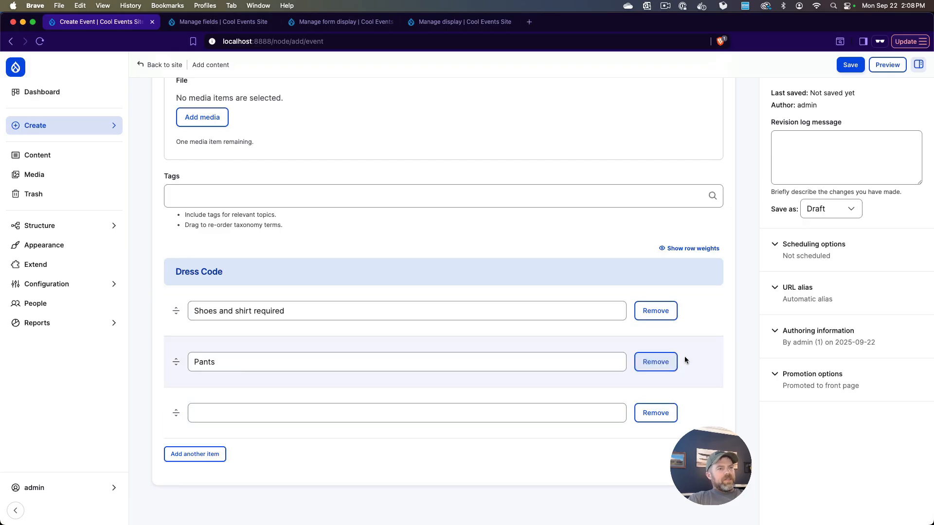
# - Remove the "Pants" dress code entry from the new event form and enter "Polka Dots" in the empty row
pyautogui.click(656, 362)
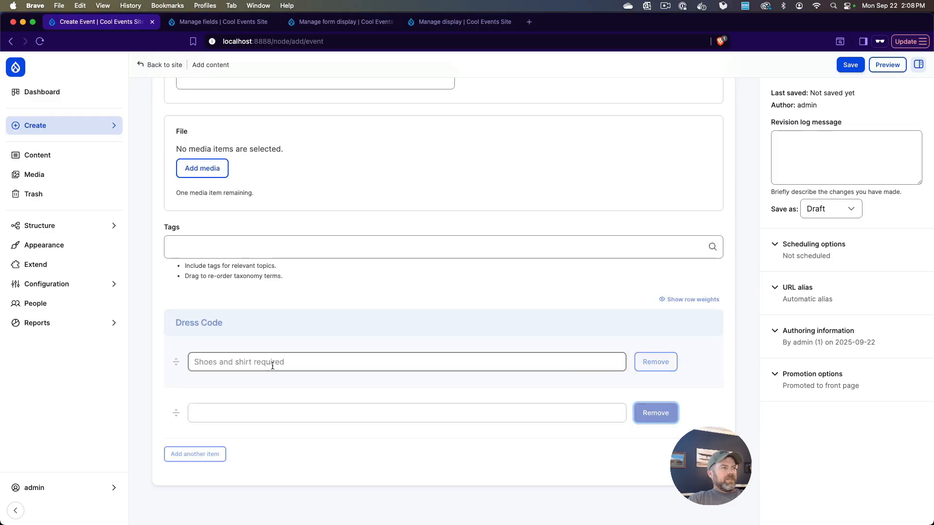
pyautogui.click(248, 416)
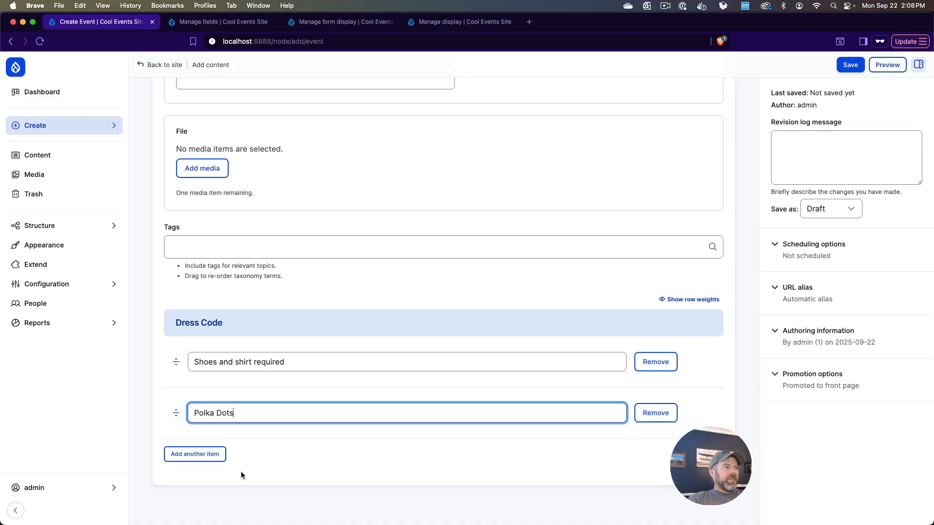
pyautogui.scroll(10, 289, 278)
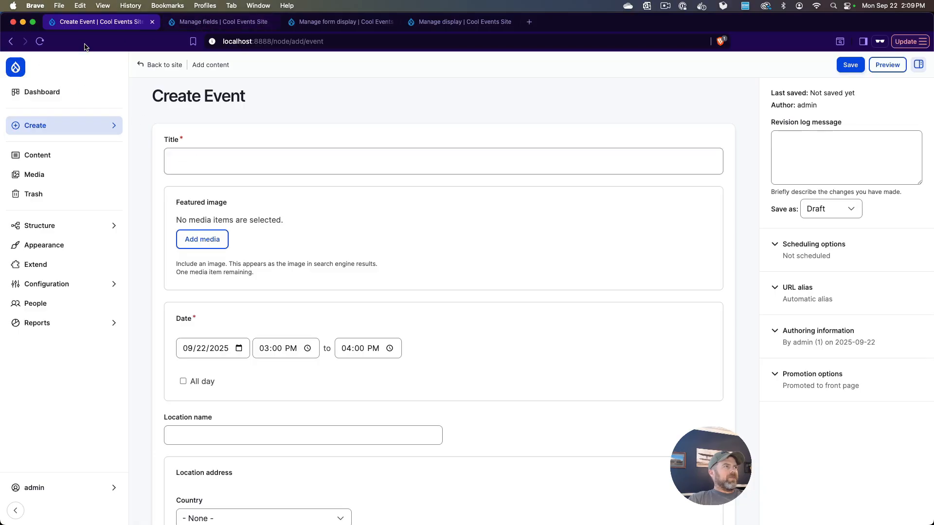
# - Open Great Event for editing from the content list and find its Dress Code field
pyautogui.click(55, 149)
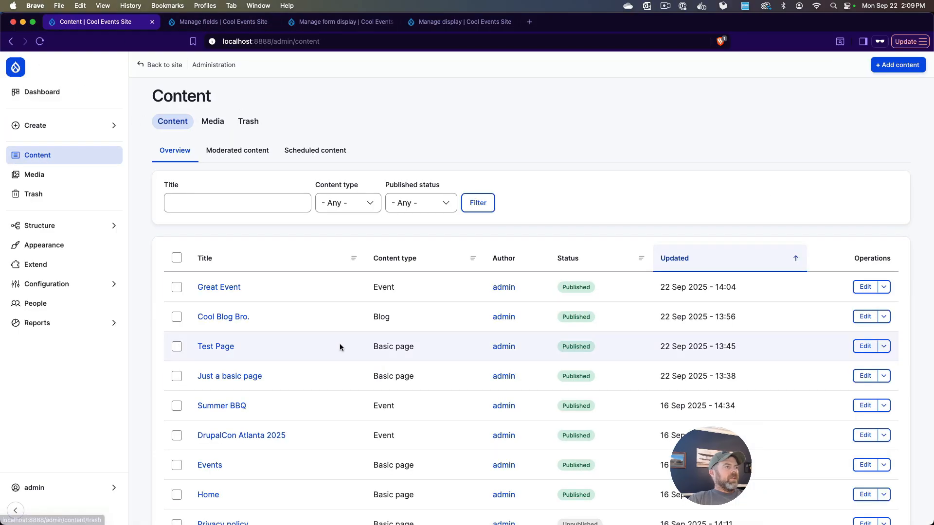
pyautogui.click(866, 287)
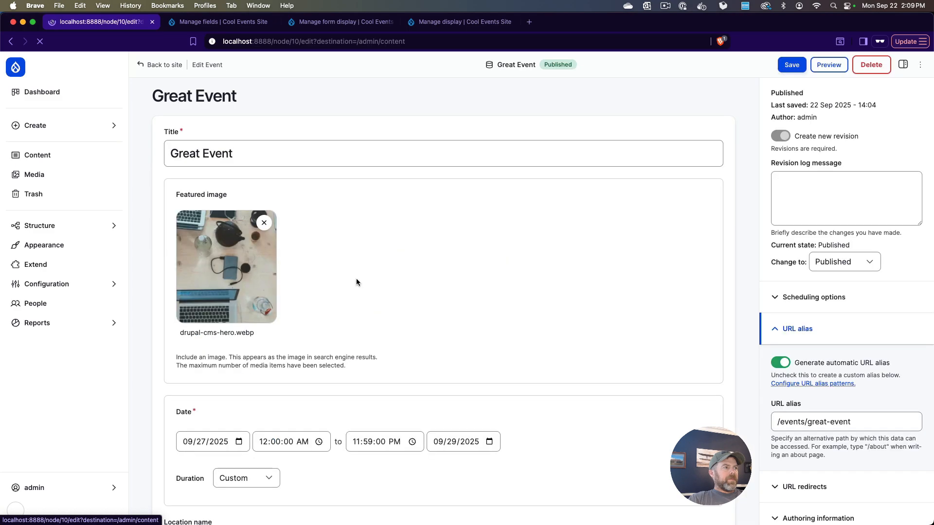
pyautogui.scroll(-10, 331, 291)
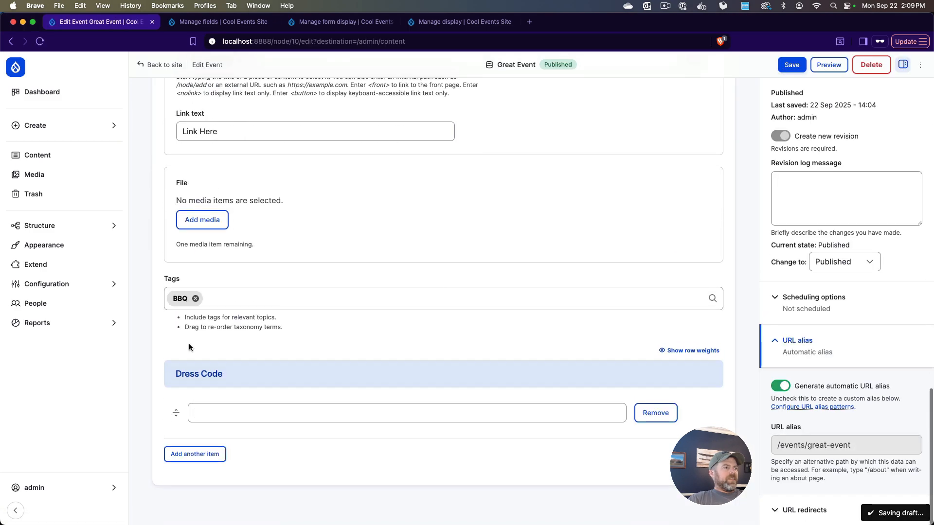
pyautogui.scroll(8, 227, 360)
pyautogui.scroll(-8, 226, 360)
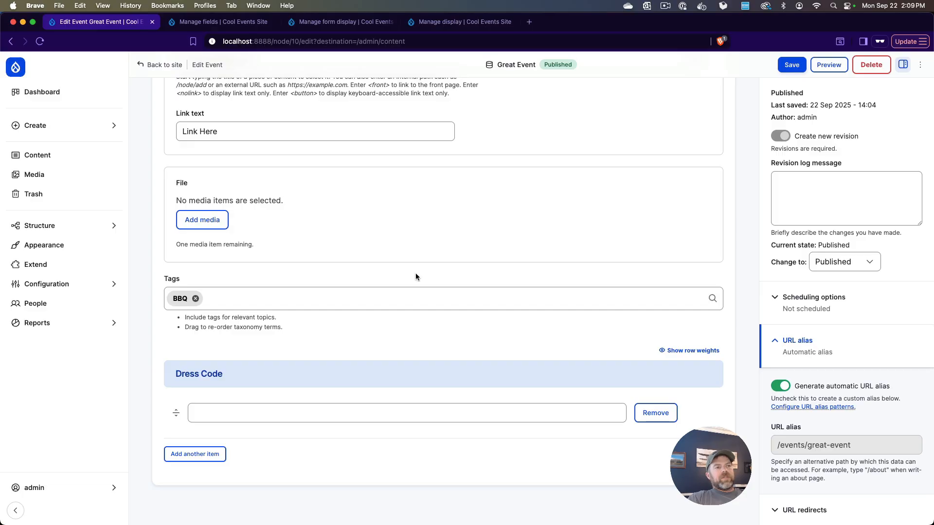
# - Enter "Polka Dots" and "Shirt and Shoes" as Great Event's two Dress Code items and save the event
pyautogui.click(246, 413)
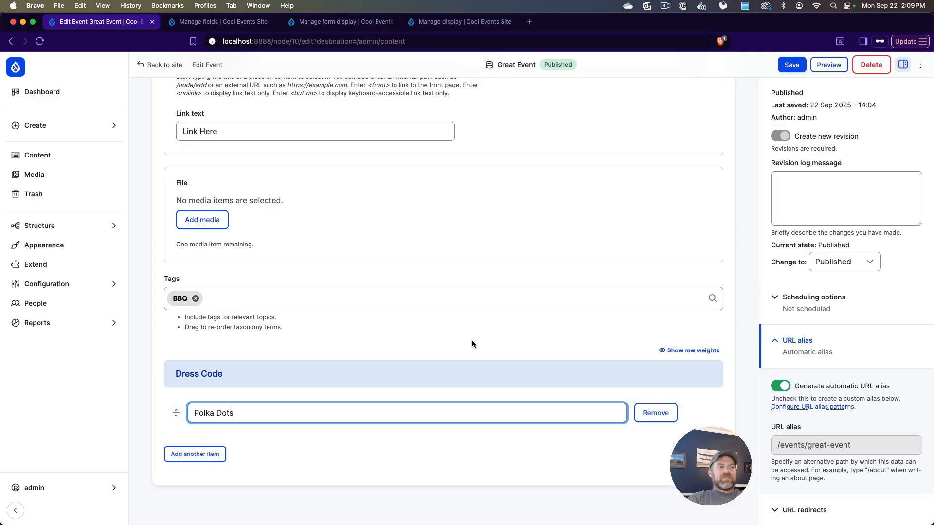
pyautogui.click(218, 455)
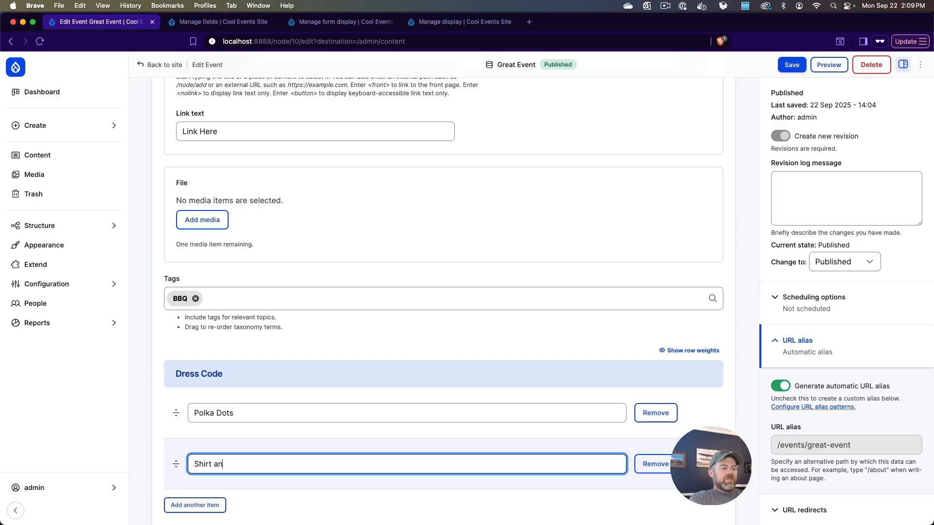
pyautogui.scroll(-2, 258, 479)
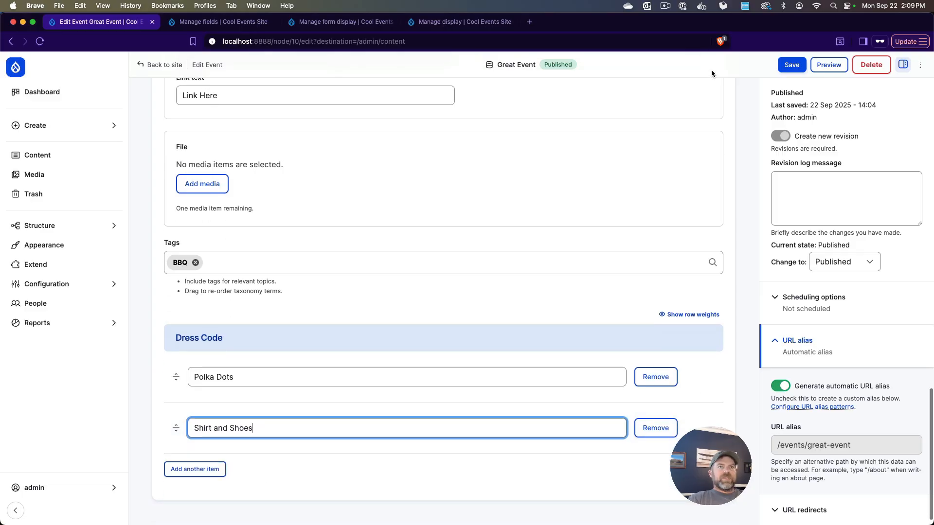
pyautogui.click(792, 65)
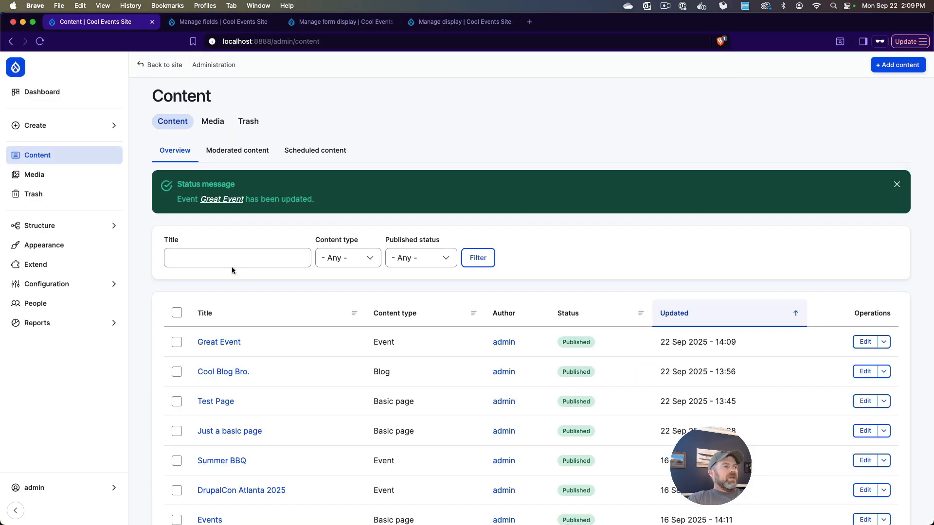
# - View the published Great Event page and check where its Dress Code entries appear relative to the other content
pyautogui.click(219, 342)
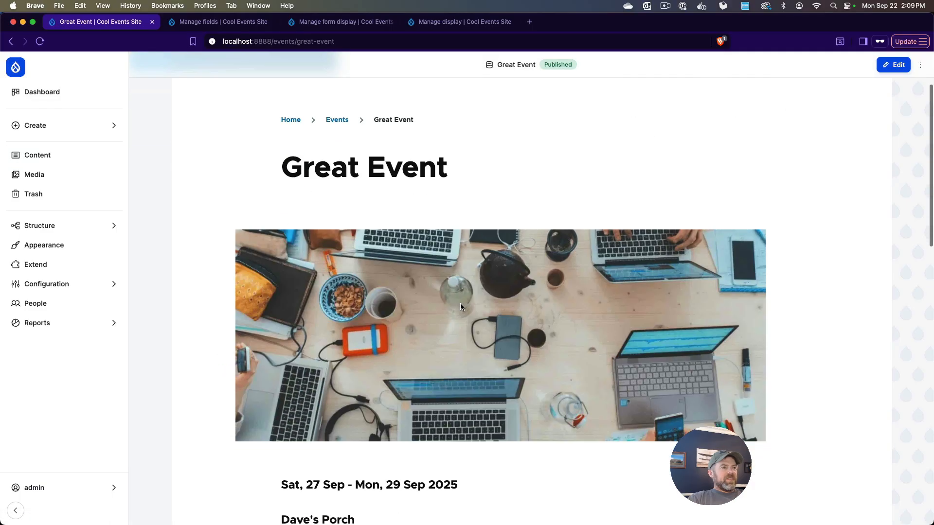
pyautogui.scroll(-10, 349, 303)
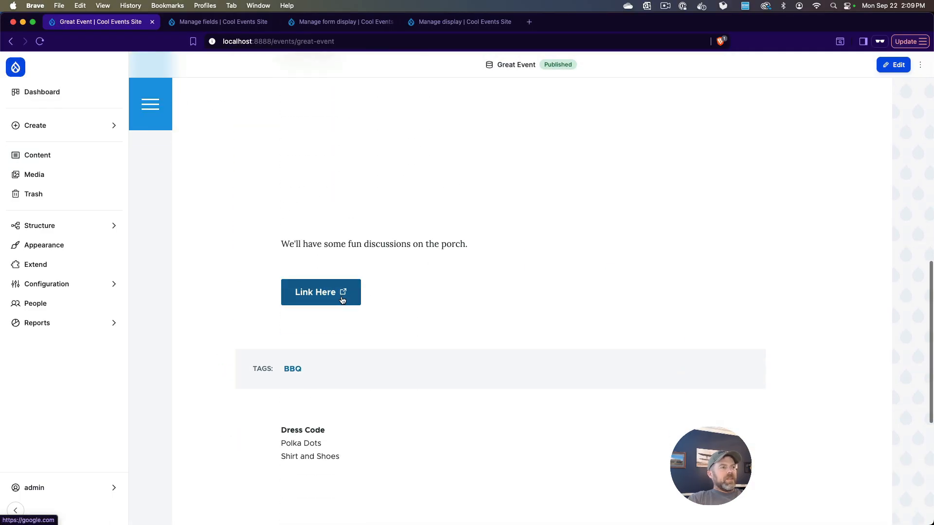
pyautogui.scroll(-5, 377, 338)
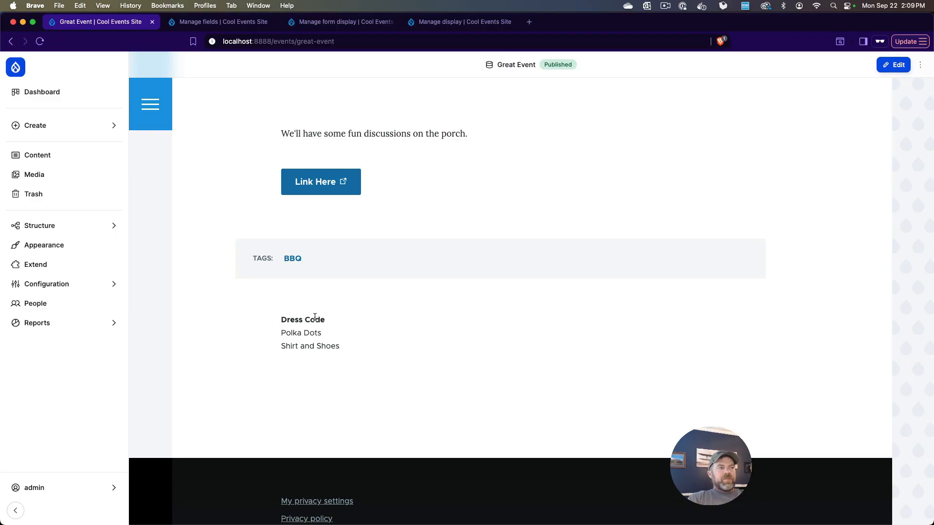
pyautogui.scroll(2, 323, 350)
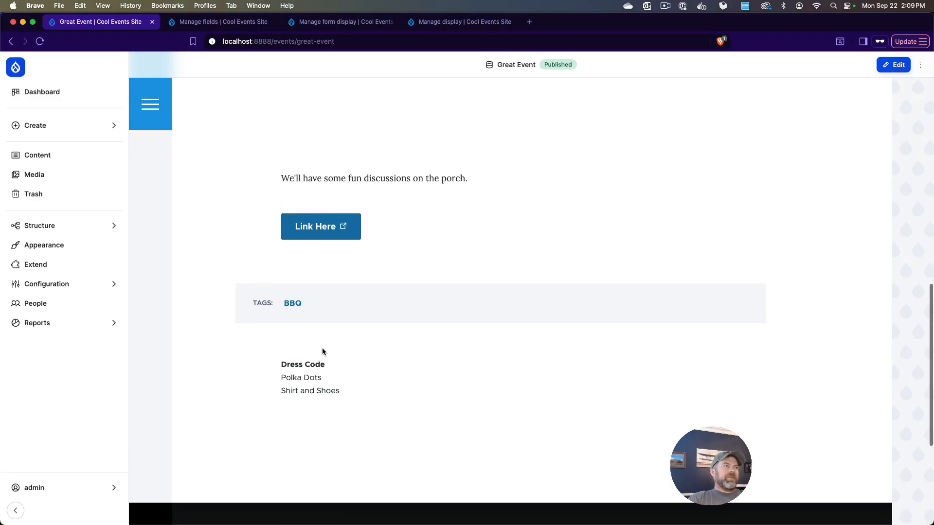
pyautogui.scroll(-1, 321, 355)
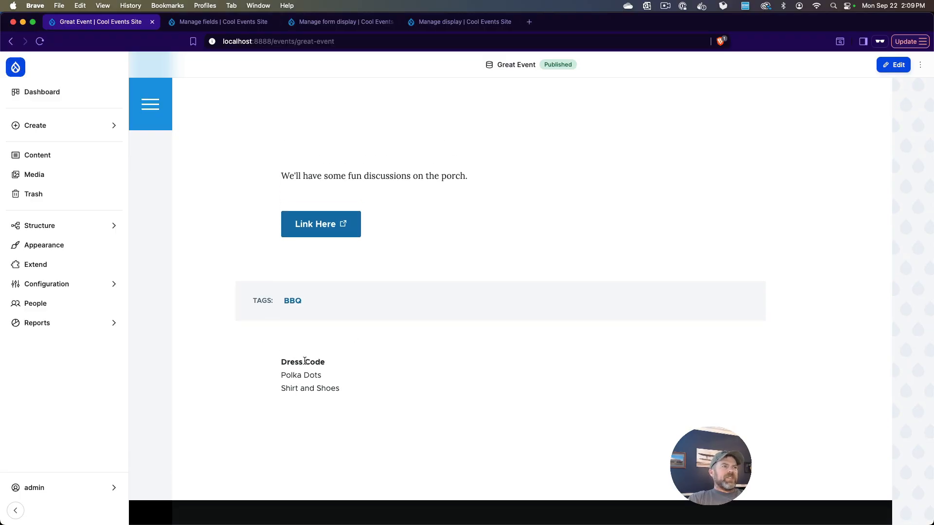
pyautogui.scroll(12, 304, 360)
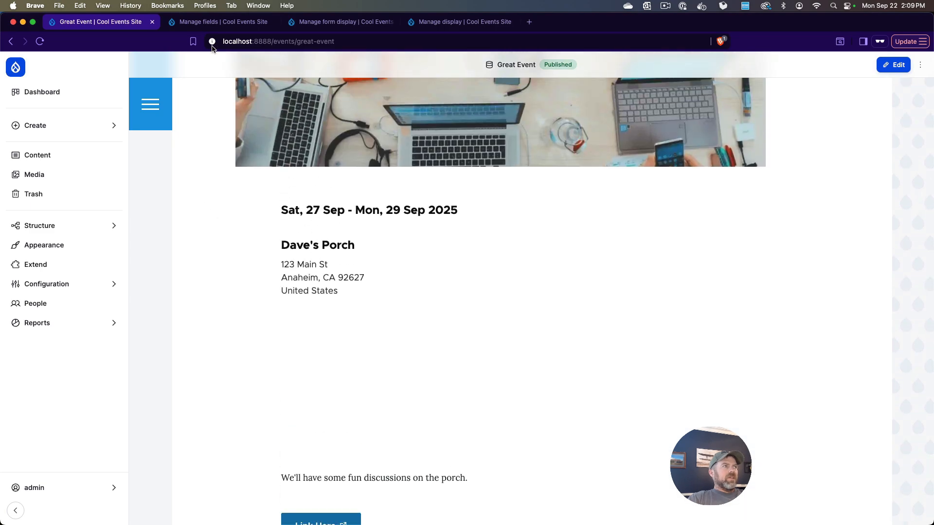
# - Open the display management page of the Event content type in the Manage fields browser tab
pyautogui.click(240, 23)
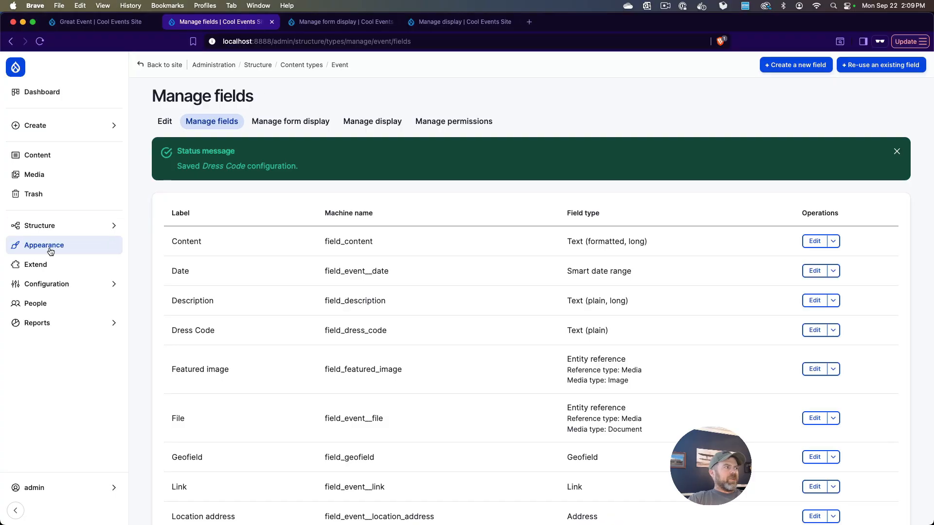
pyautogui.click(50, 225)
pyautogui.click(178, 140)
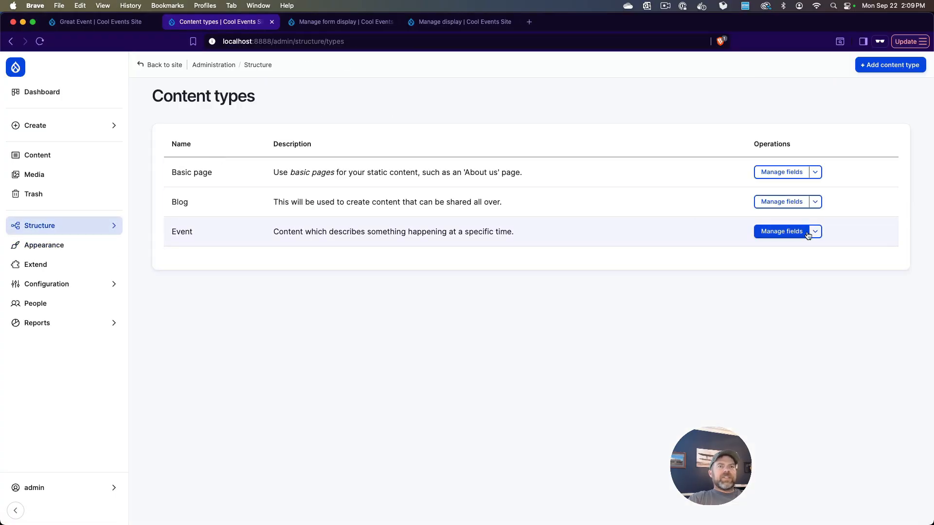
pyautogui.click(815, 233)
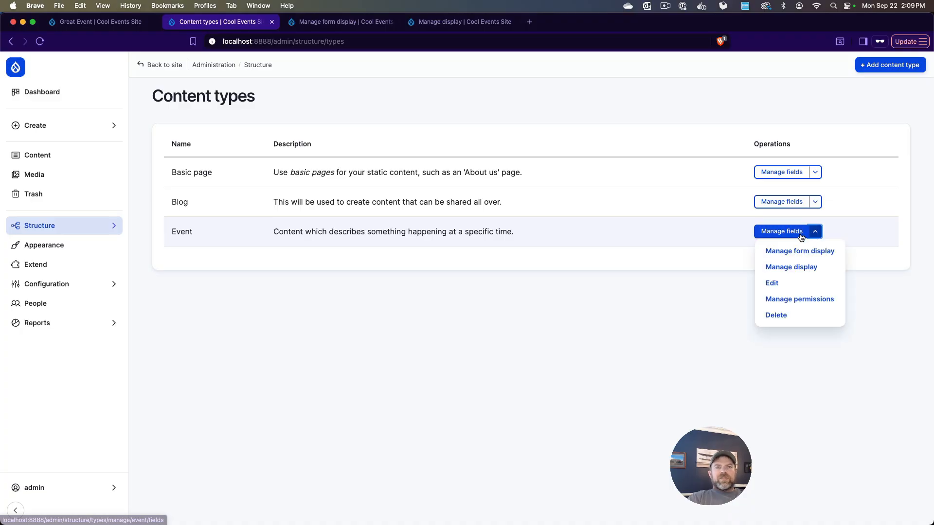
pyautogui.click(789, 269)
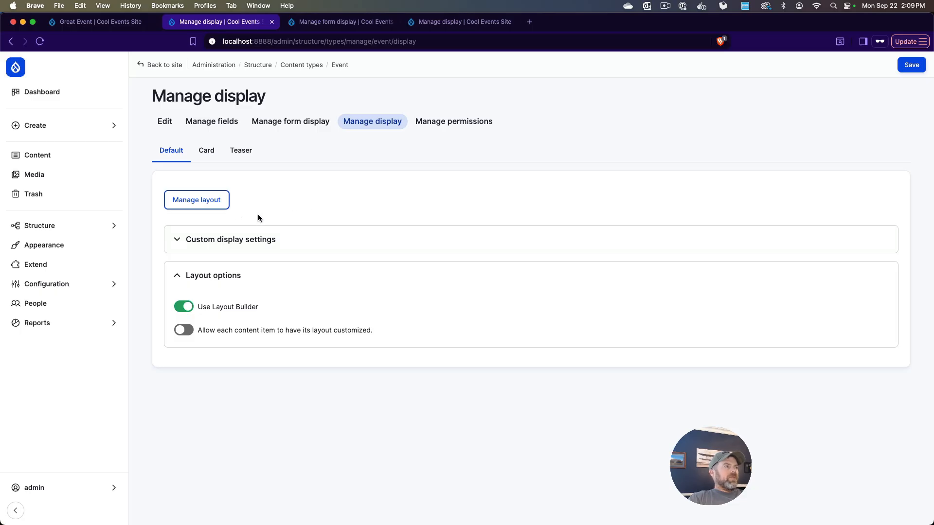
# - Disable Layout Builder for the Event type's default display, saving and confirming the change
pyautogui.click(185, 309)
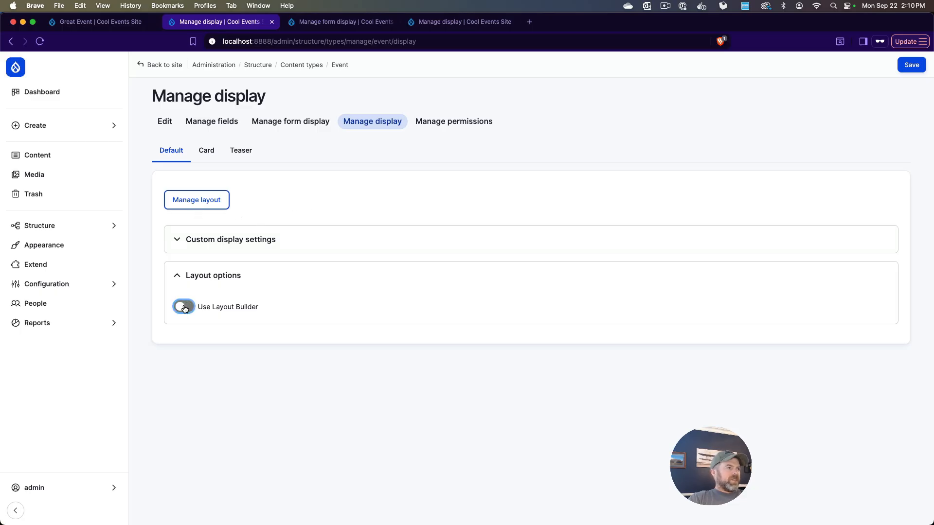
pyautogui.click(913, 68)
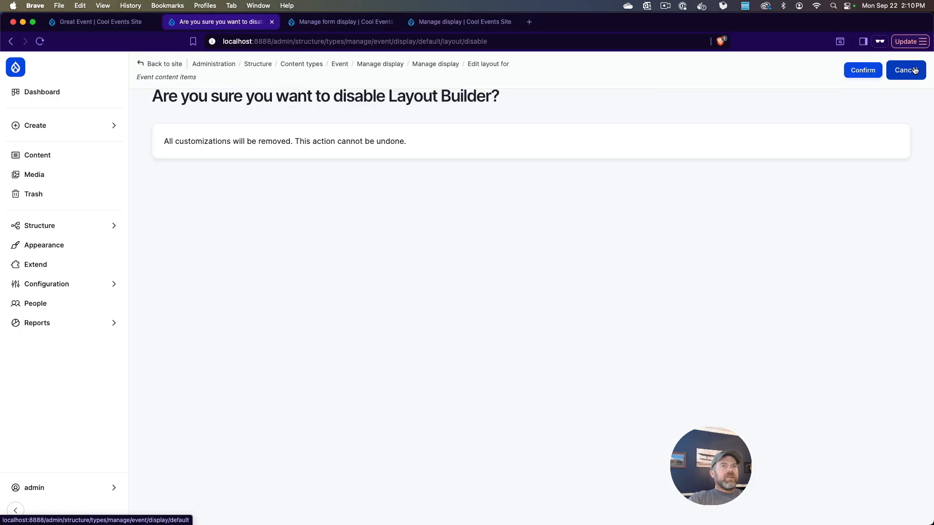
pyautogui.click(875, 76)
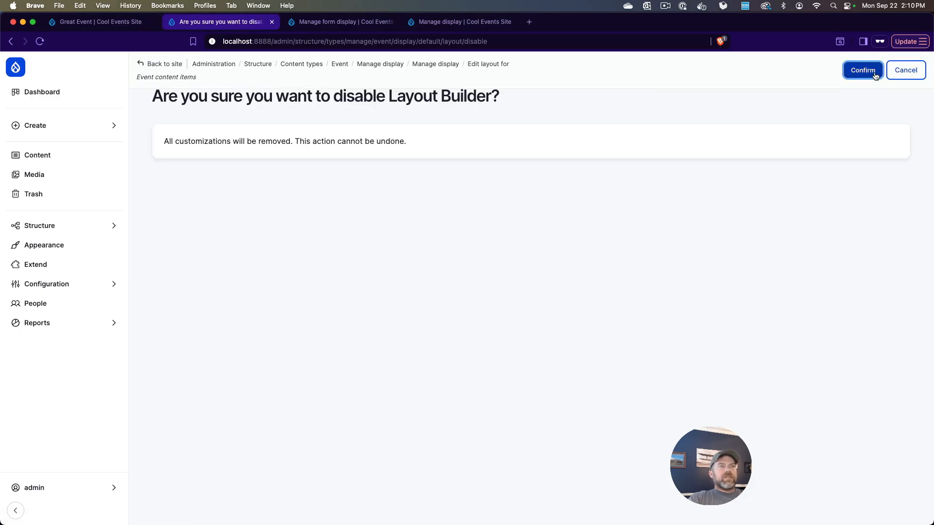
# - Move the Dress Code field between Featured image and Date in the Event default display and save
pyautogui.scroll(-4, 185, 359)
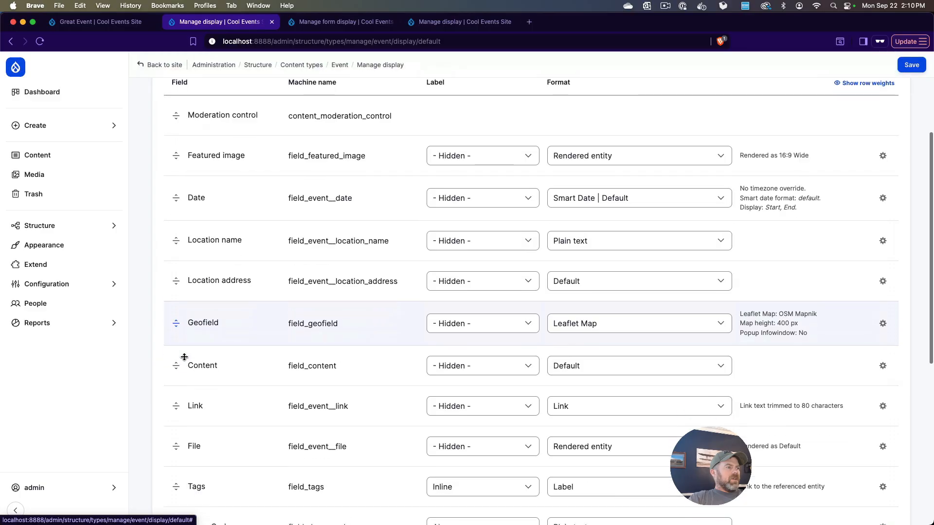
pyautogui.scroll(-5, 184, 357)
pyautogui.scroll(2, 194, 414)
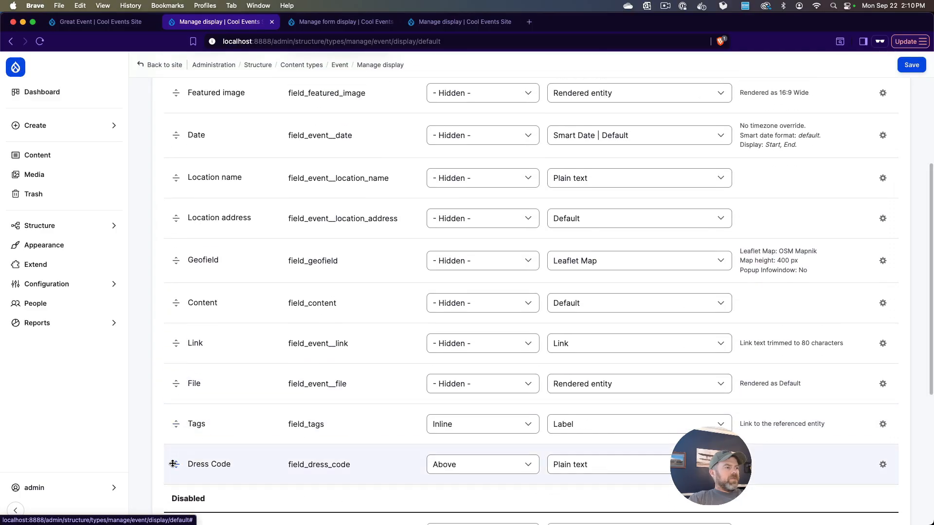
pyautogui.moveTo(173, 463); pyautogui.dragTo(177, 142)
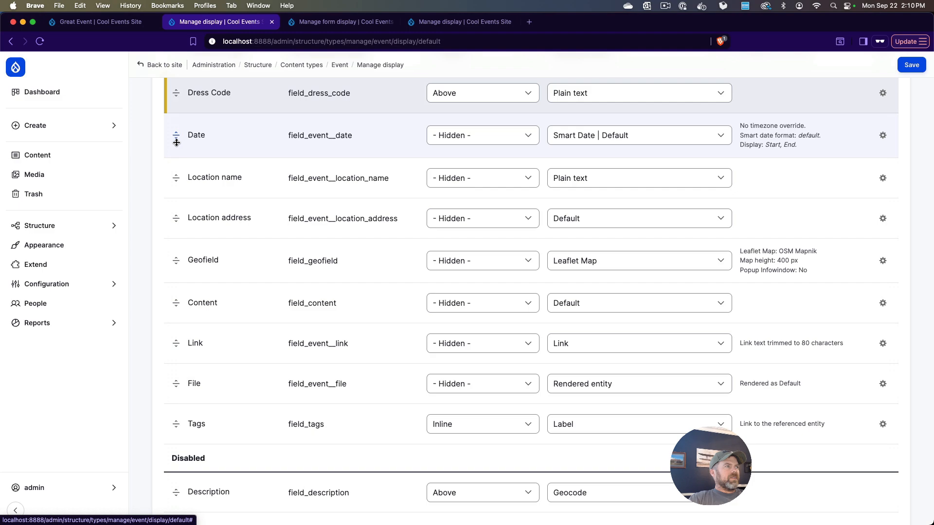
pyautogui.scroll(2, 176, 142)
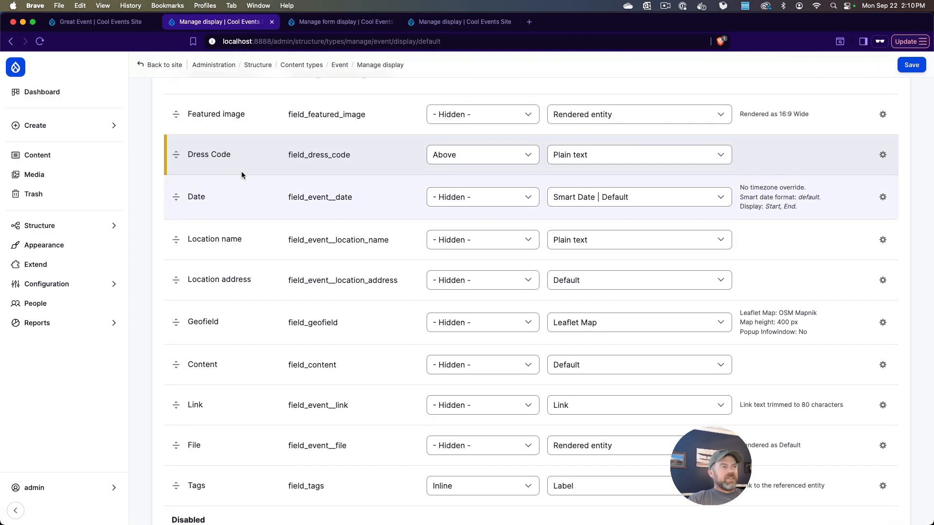
pyautogui.scroll(2, 198, 253)
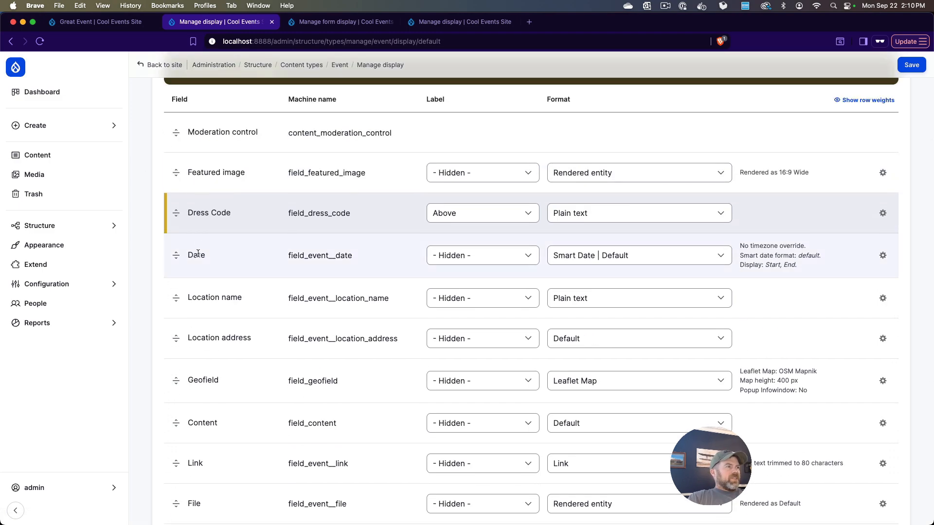
pyautogui.scroll(-10, 194, 248)
pyautogui.click(914, 66)
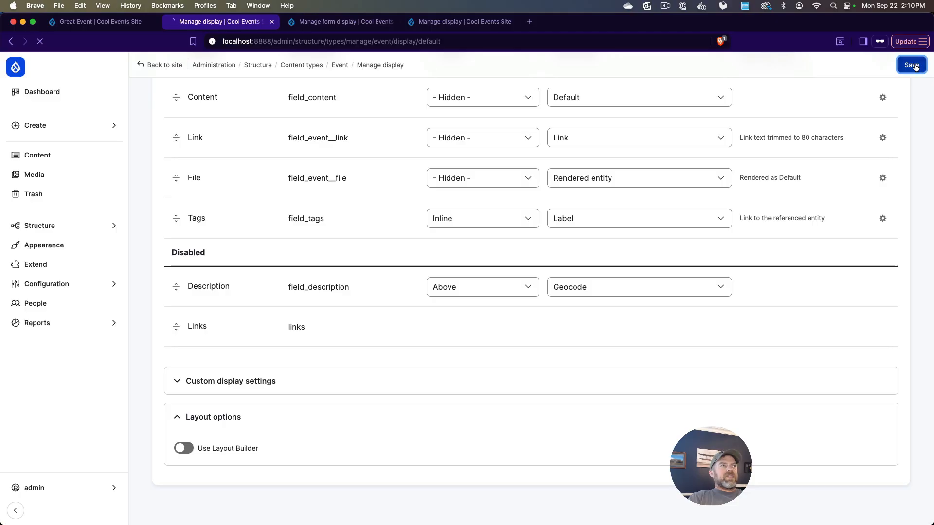
# - Reload the Great Event page and check the position of the Dress Code label and entries
pyautogui.click(99, 23)
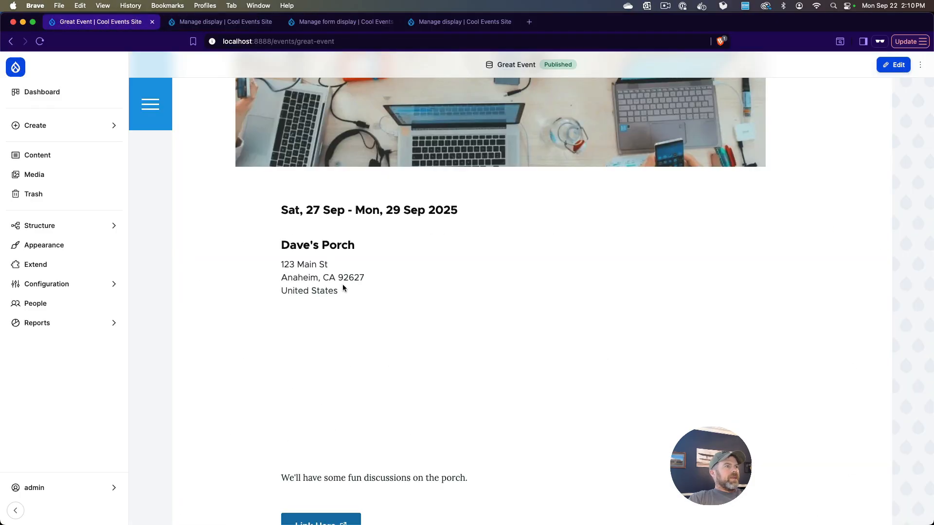
pyautogui.press('super+r')
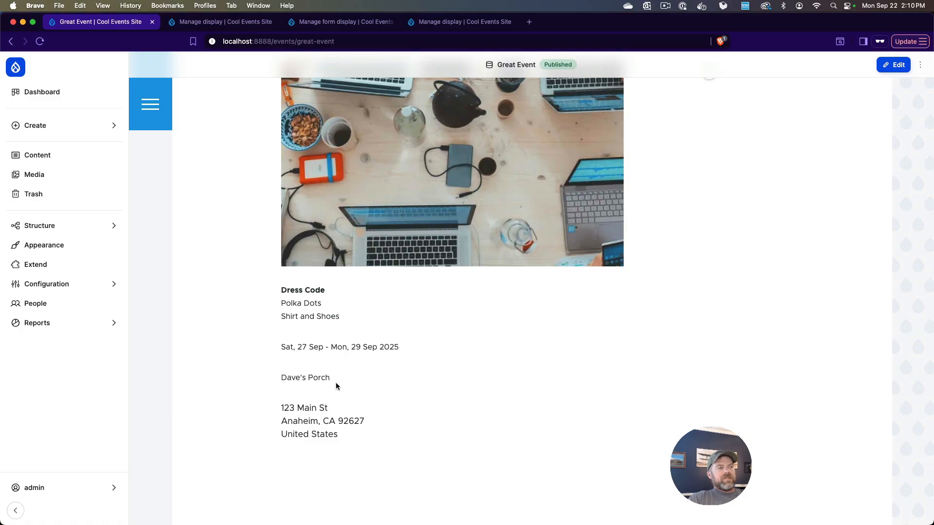
pyautogui.scroll(-5, 340, 384)
pyautogui.scroll(4, 343, 383)
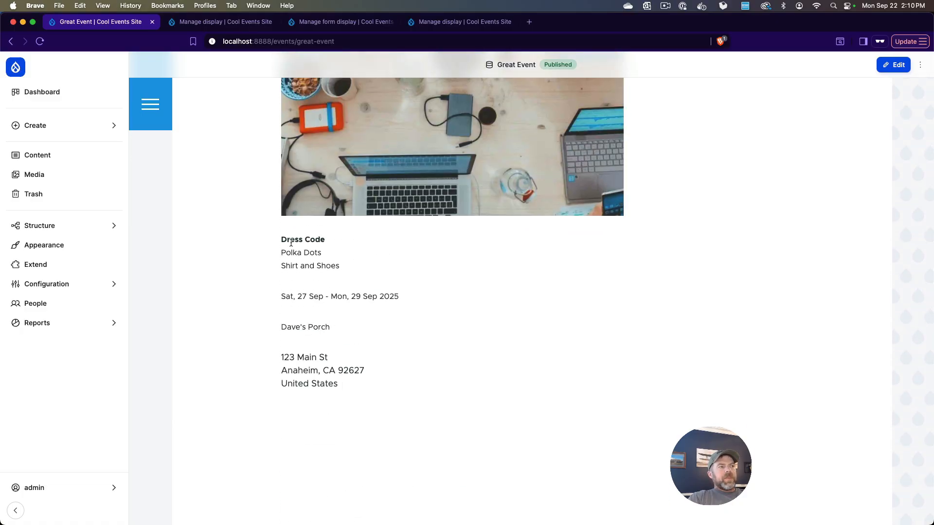
pyautogui.moveTo(289, 242)
pyautogui.mouseDown()
pyautogui.moveTo(336, 246)
pyautogui.moveTo(291, 253)
pyautogui.mouseUp()
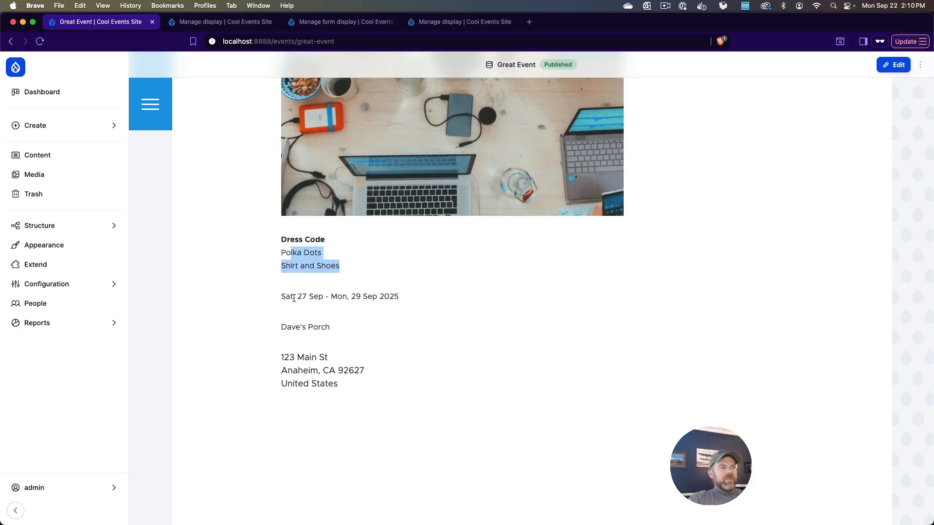
# - Return to the Event display settings and move the Dress Code field directly below Date
pyautogui.click(251, 21)
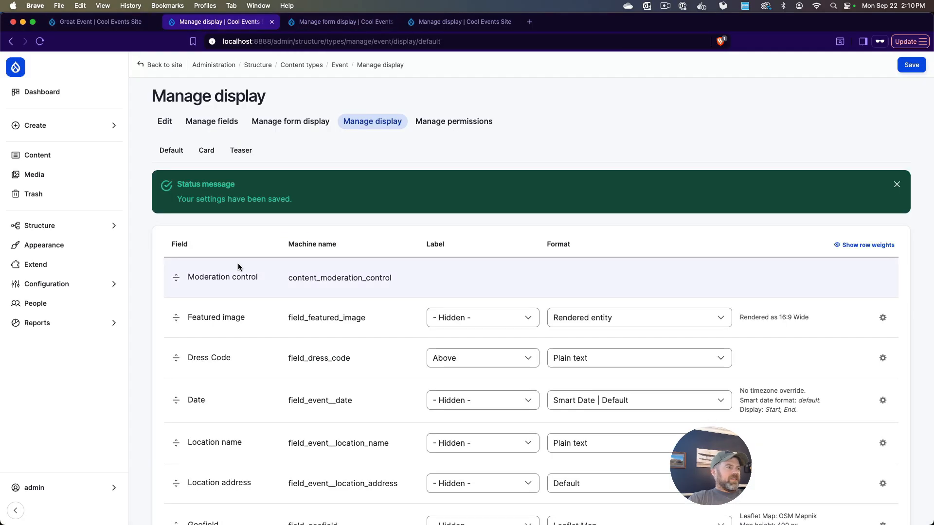
pyautogui.scroll(-4, 238, 263)
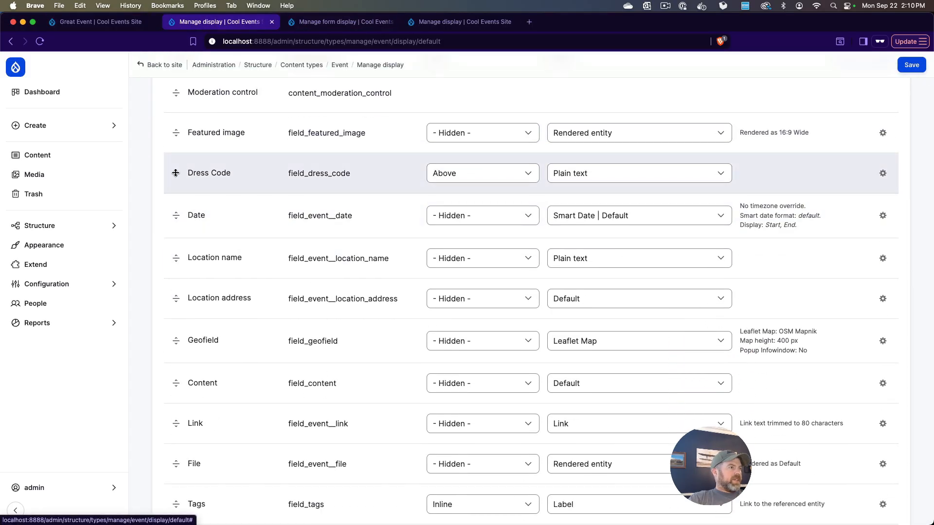
pyautogui.scroll(-1, 176, 183)
pyautogui.moveTo(176, 184)
pyautogui.mouseDown()
pyautogui.moveTo(173, 229)
pyautogui.moveTo(250, 229)
pyautogui.mouseUp()
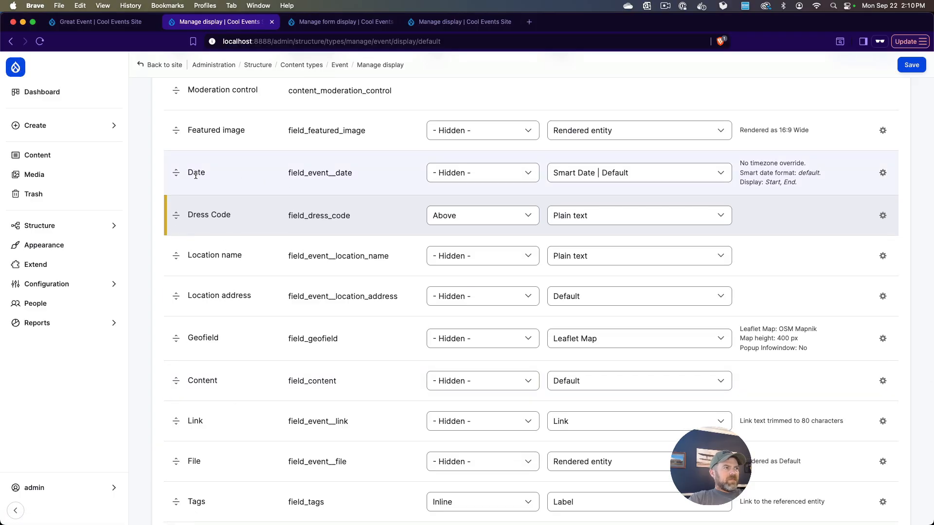
# - Set the Dress Code field's label display to Hidden and save the Event display settings
pyautogui.click(462, 218)
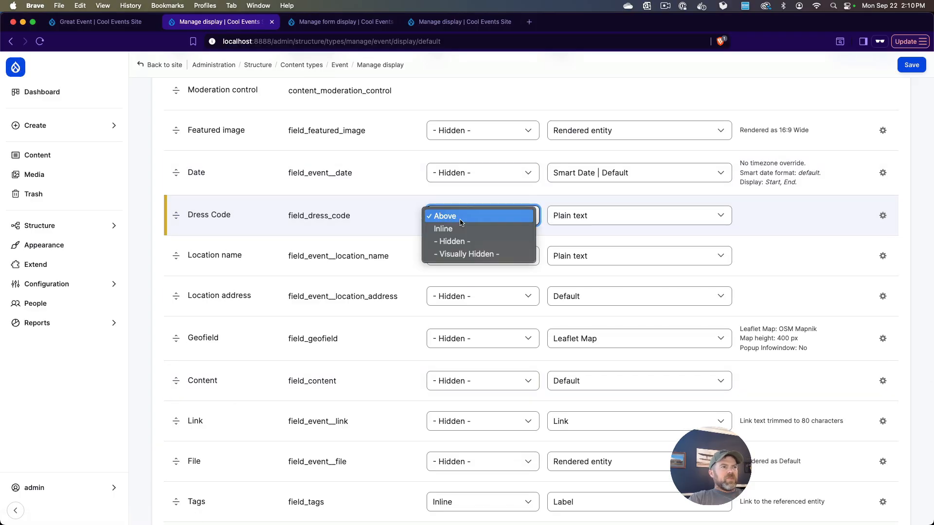
pyautogui.press('Down')
pyautogui.press('Down')
pyautogui.press('Return')
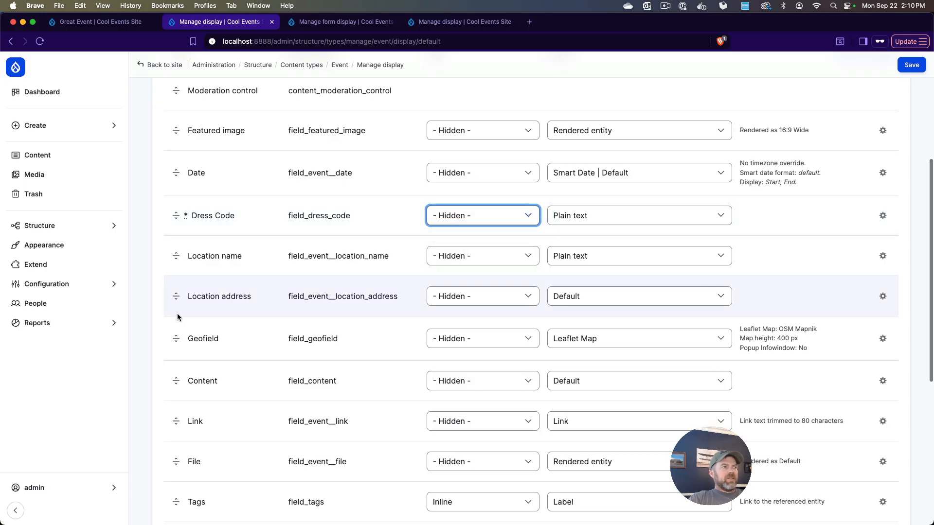
pyautogui.scroll(-10, 177, 317)
pyautogui.click(908, 65)
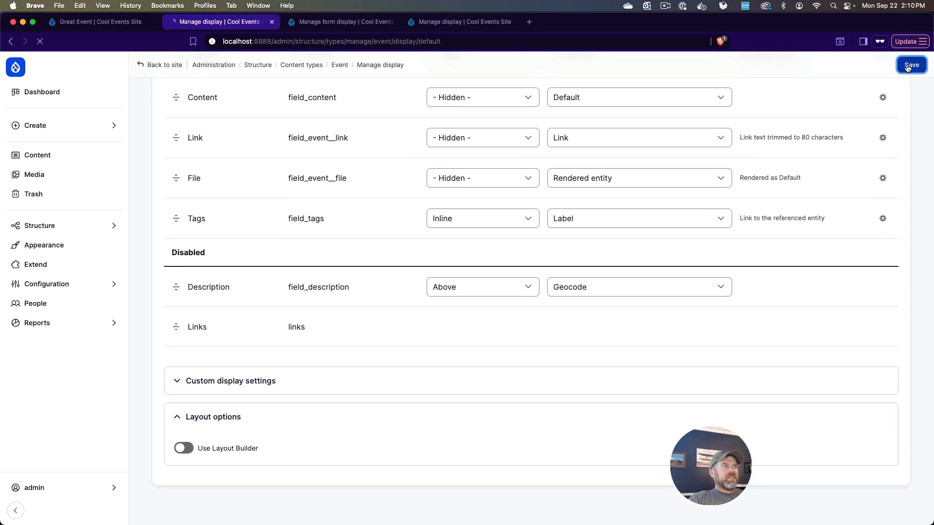
# - Check the Dress Code position and label on the refreshed Great Event page
pyautogui.click(97, 22)
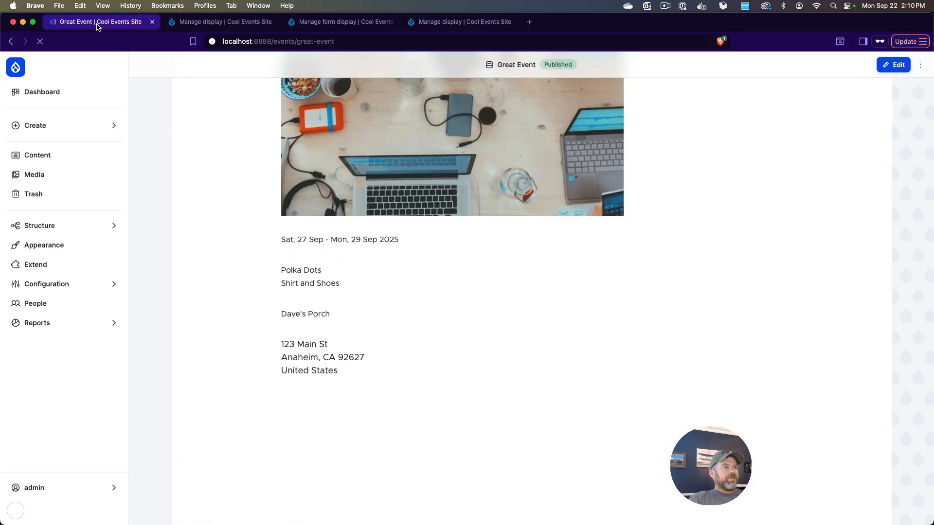
pyautogui.scroll(2, 331, 249)
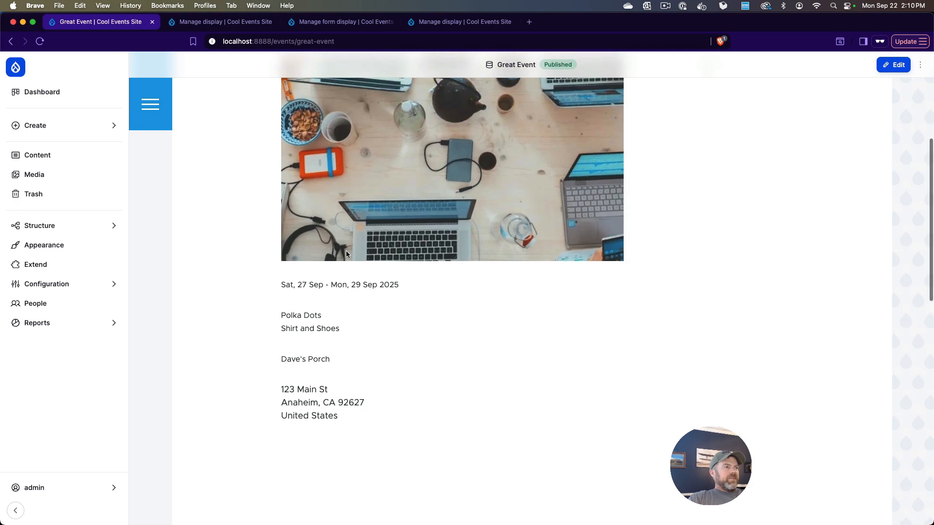
# - Examine the event date and the unlabelled Dress Code entries beneath it on the Great Event page
pyautogui.moveTo(398, 290); pyautogui.dragTo(302, 287)
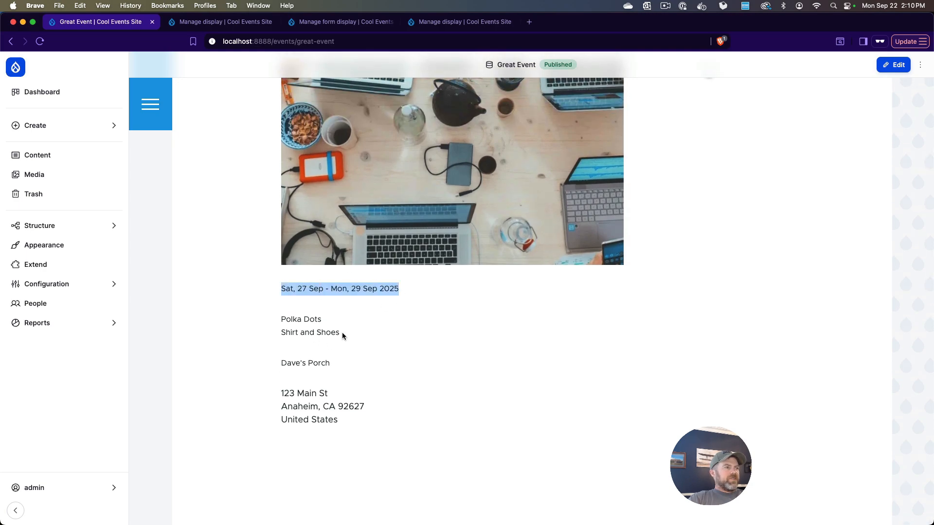
pyautogui.moveTo(343, 332); pyautogui.dragTo(280, 319)
pyautogui.click(300, 313)
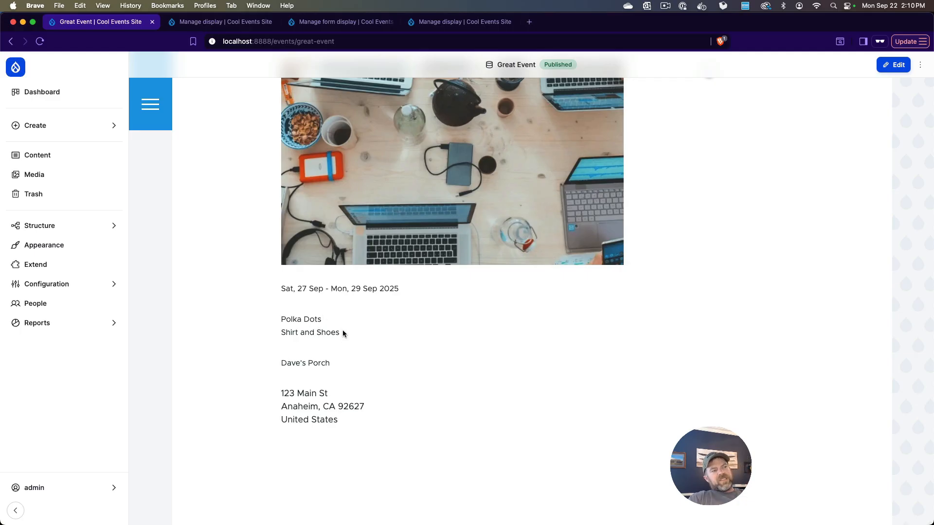
pyautogui.moveTo(342, 333); pyautogui.dragTo(286, 321)
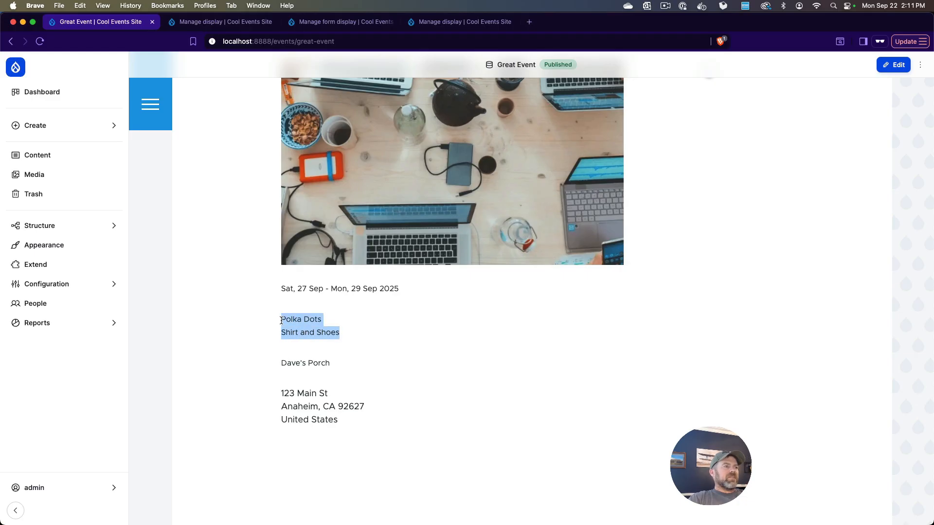
pyautogui.scroll(2, 292, 317)
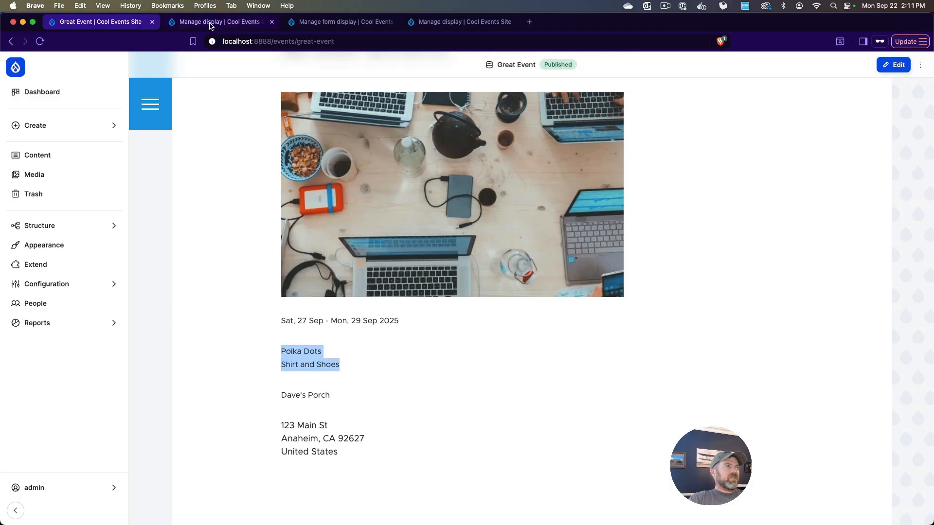
# - Set the Dress Code field's label display to Above in the Event display settings and save them
pyautogui.click(210, 22)
pyautogui.scroll(-2, 245, 316)
pyautogui.click(478, 347)
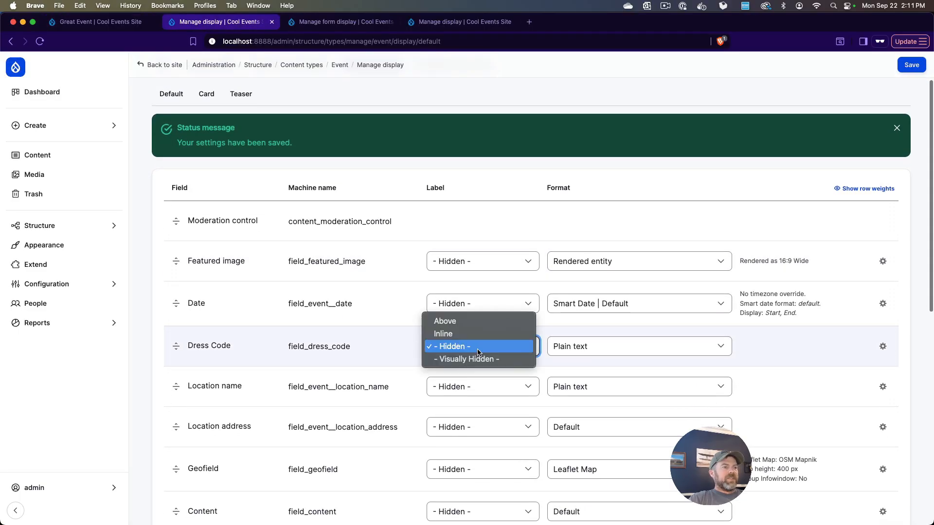
pyautogui.click(445, 321)
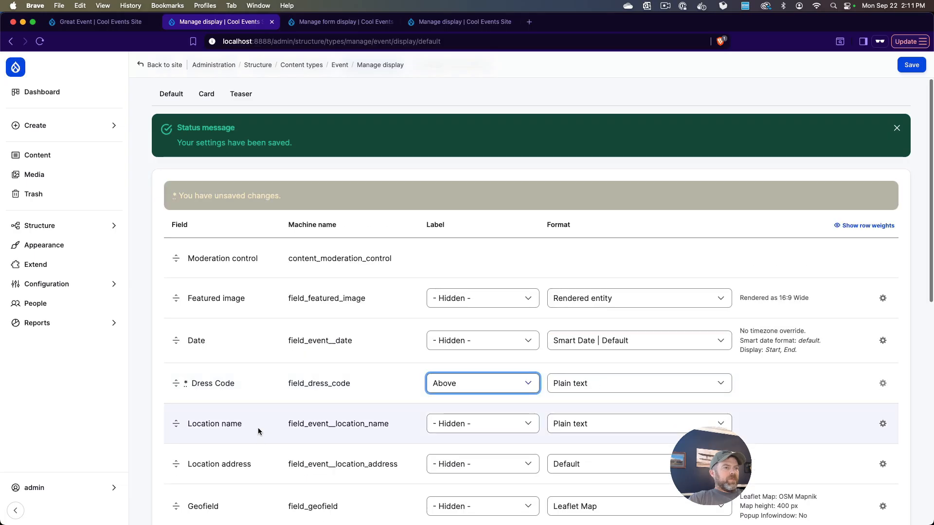
pyautogui.scroll(-10, 258, 432)
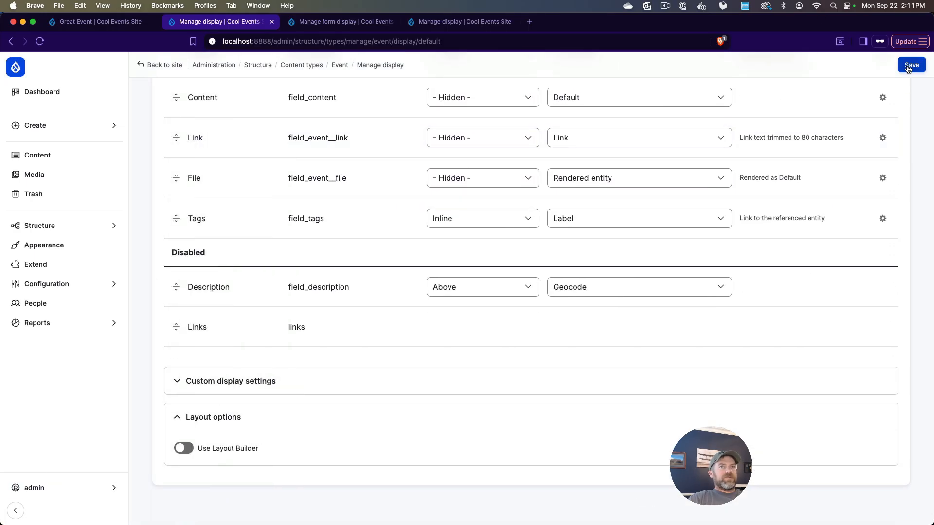
pyautogui.click(908, 69)
# - Return to the Great Event page and review the Dress Code label, its entries and the overall page layout
pyautogui.click(98, 22)
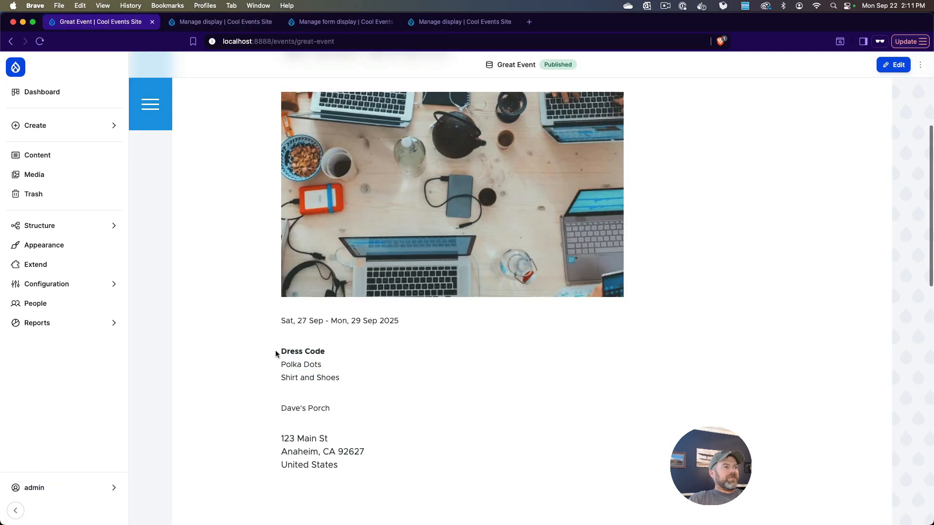
pyautogui.moveTo(330, 352); pyautogui.dragTo(282, 354)
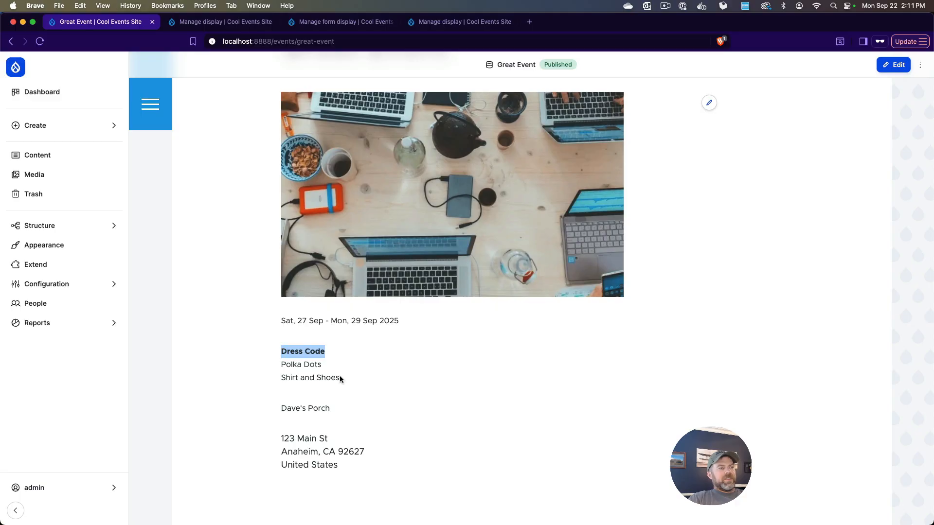
pyautogui.moveTo(340, 376); pyautogui.dragTo(294, 366)
pyautogui.scroll(3, 312, 367)
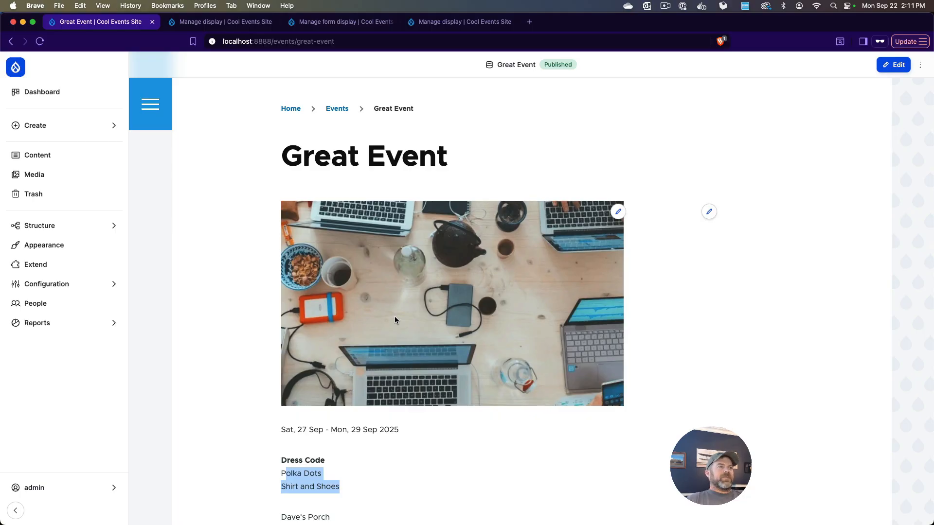
pyautogui.click(268, 356)
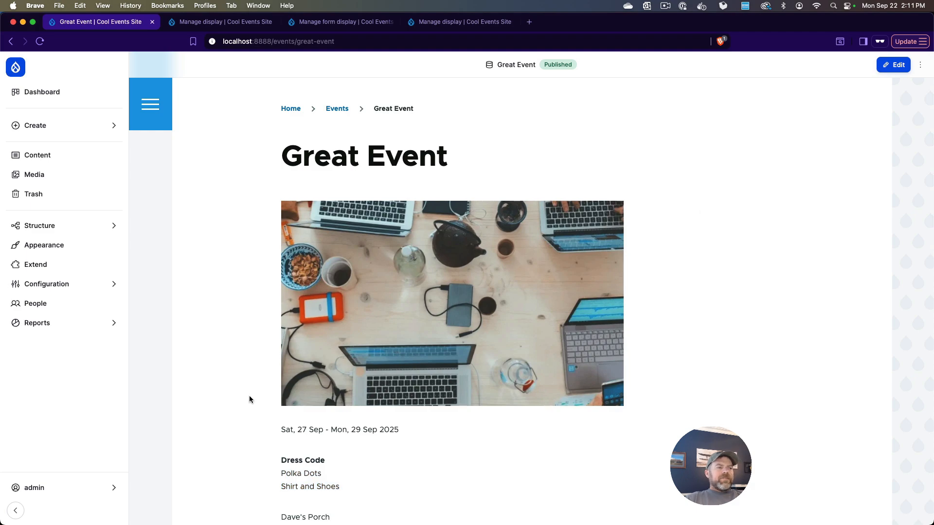
pyautogui.scroll(-3, 249, 395)
pyautogui.scroll(4, 249, 395)
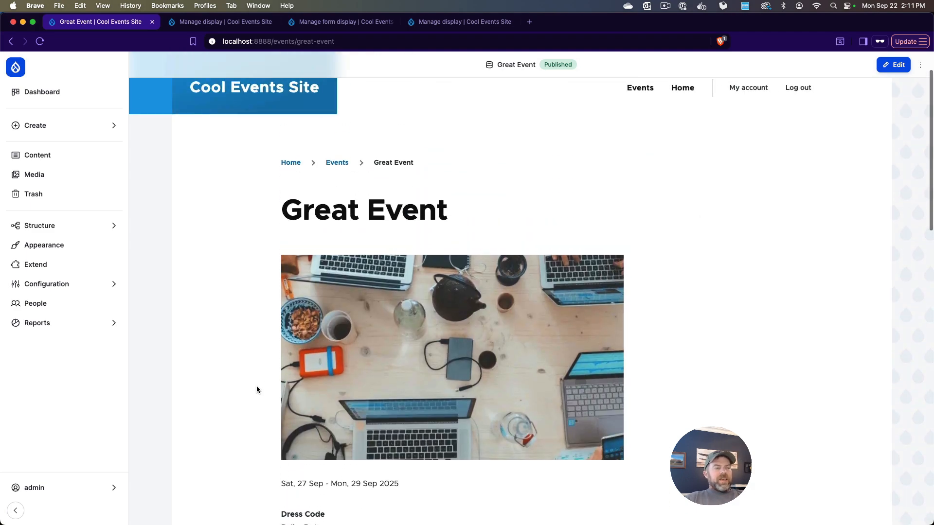
pyautogui.scroll(-3, 256, 386)
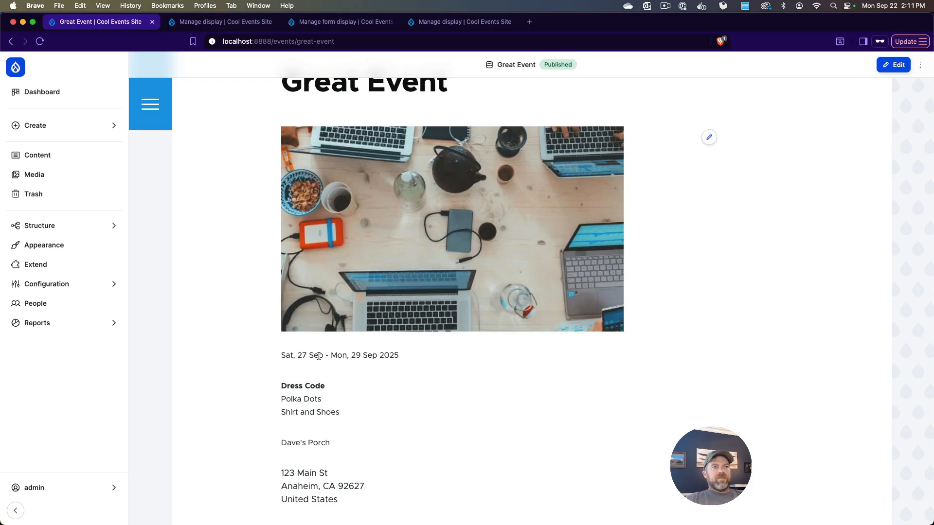
pyautogui.scroll(4, 230, 323)
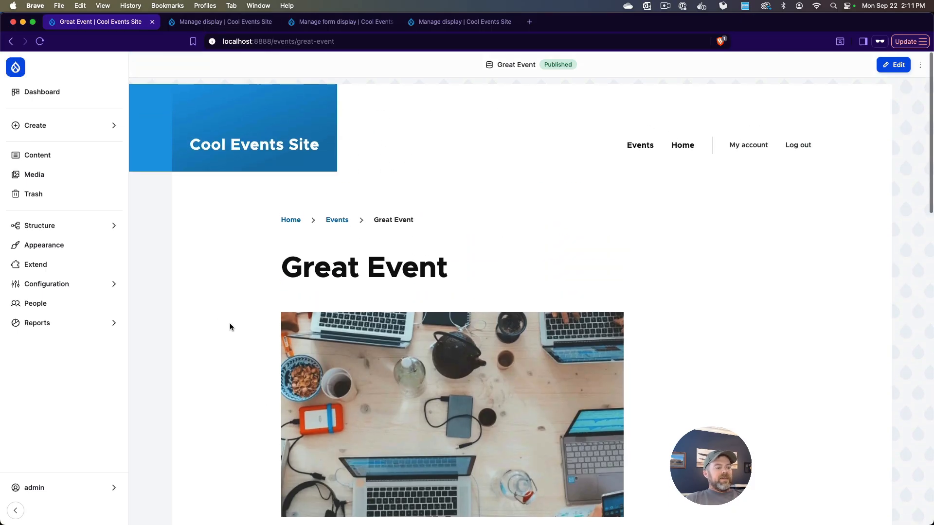